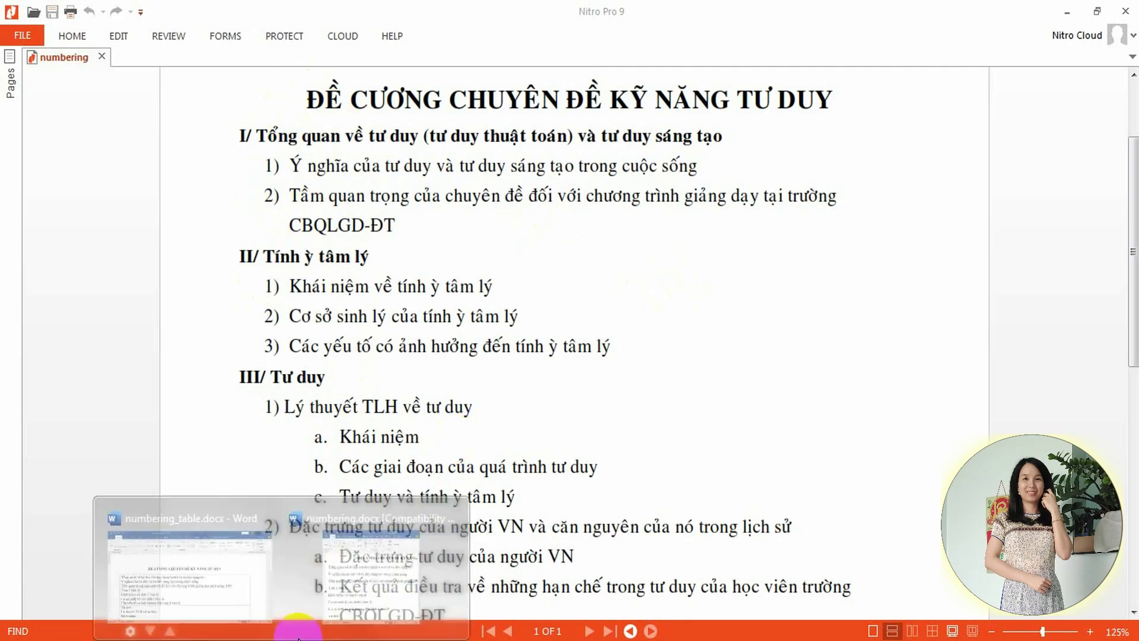
Bring up the numbering.docx draft, place the cursor at its first line, then return to the PDF
left_click(342, 573)
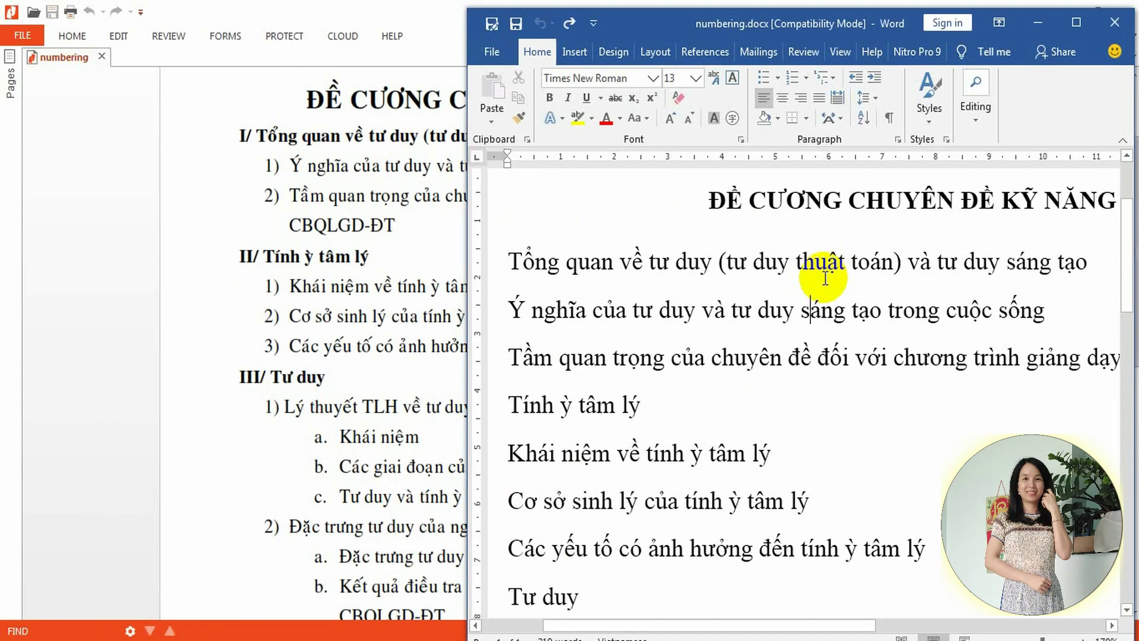
left_click(642, 264)
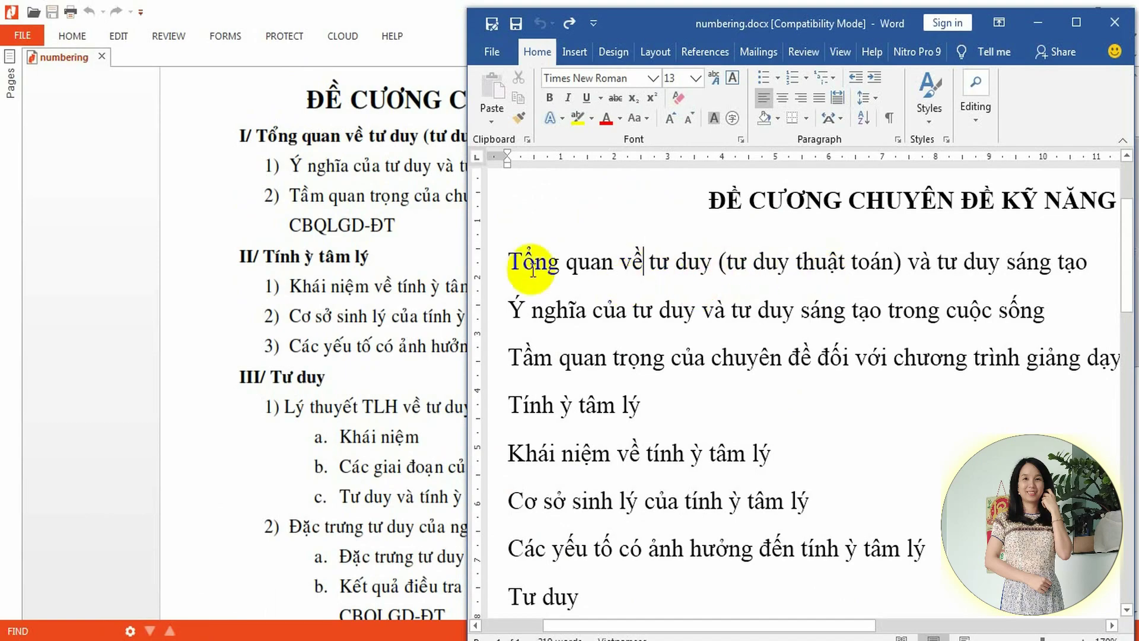
left_click(508, 261)
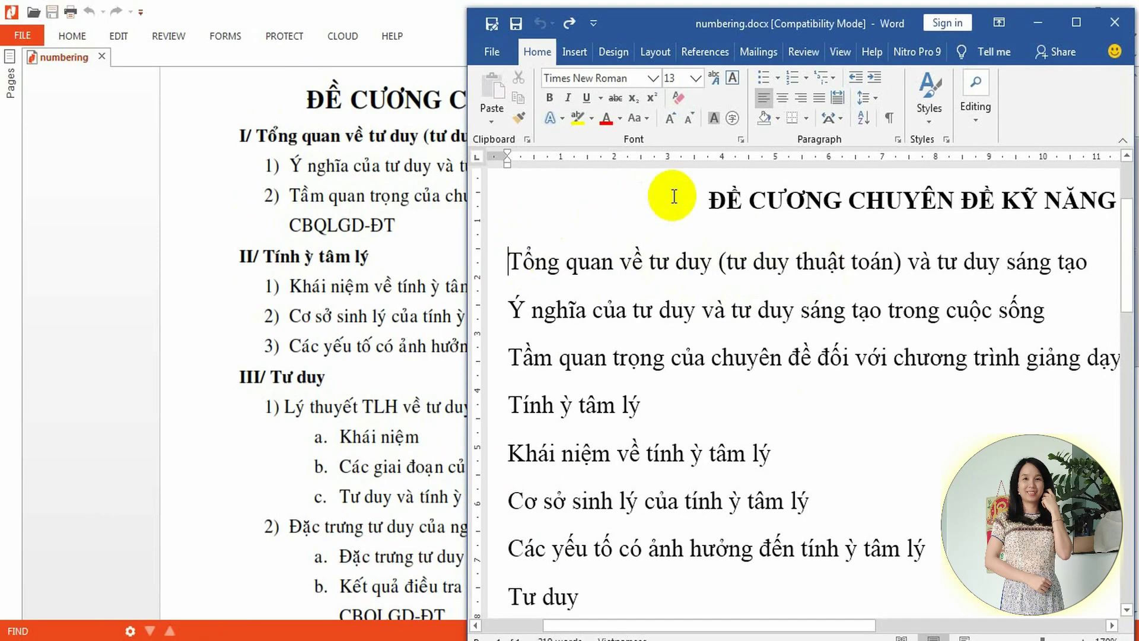
left_click(449, 27)
Shrink the Nitro window and scroll through the reference outline to review it
left_click(1088, 13)
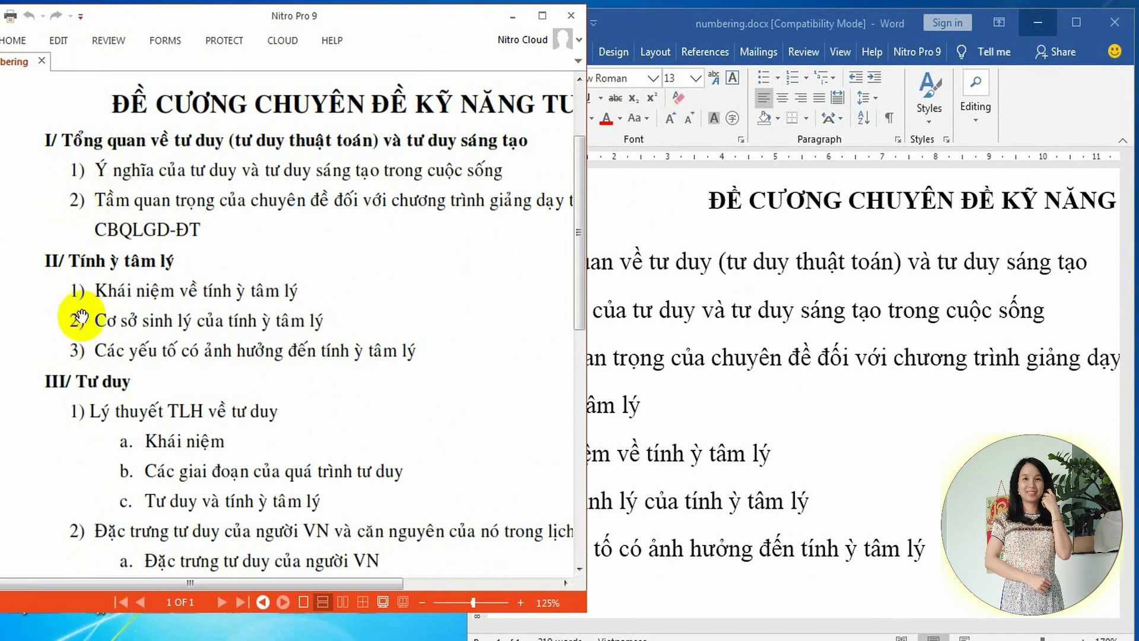
scroll(130, 383, "down", 1)
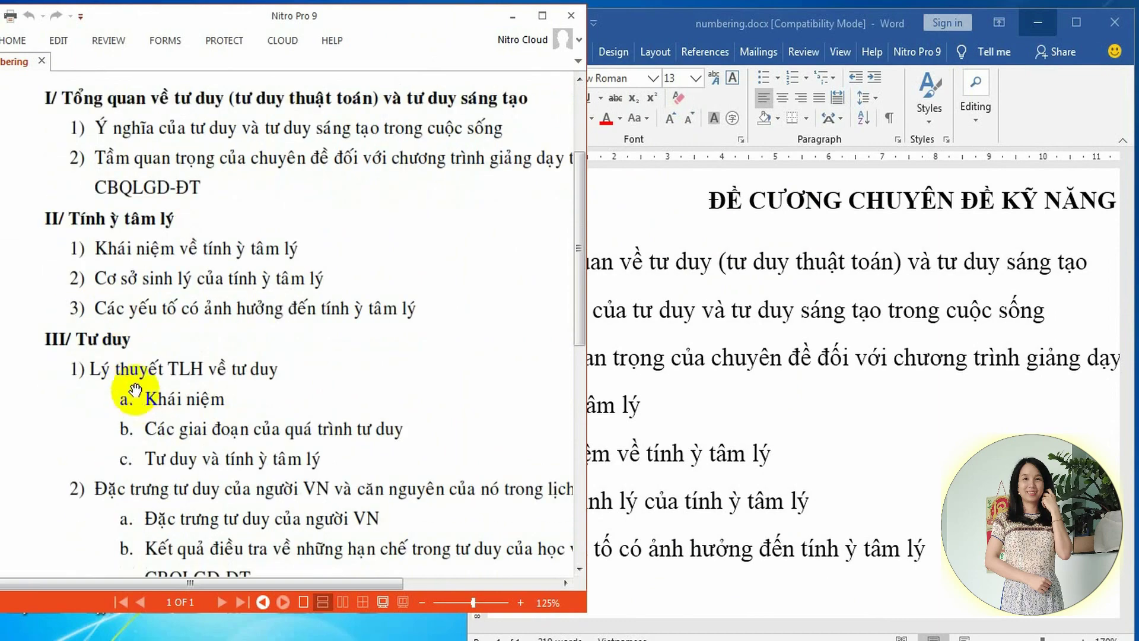
scroll(142, 477, "down", 2)
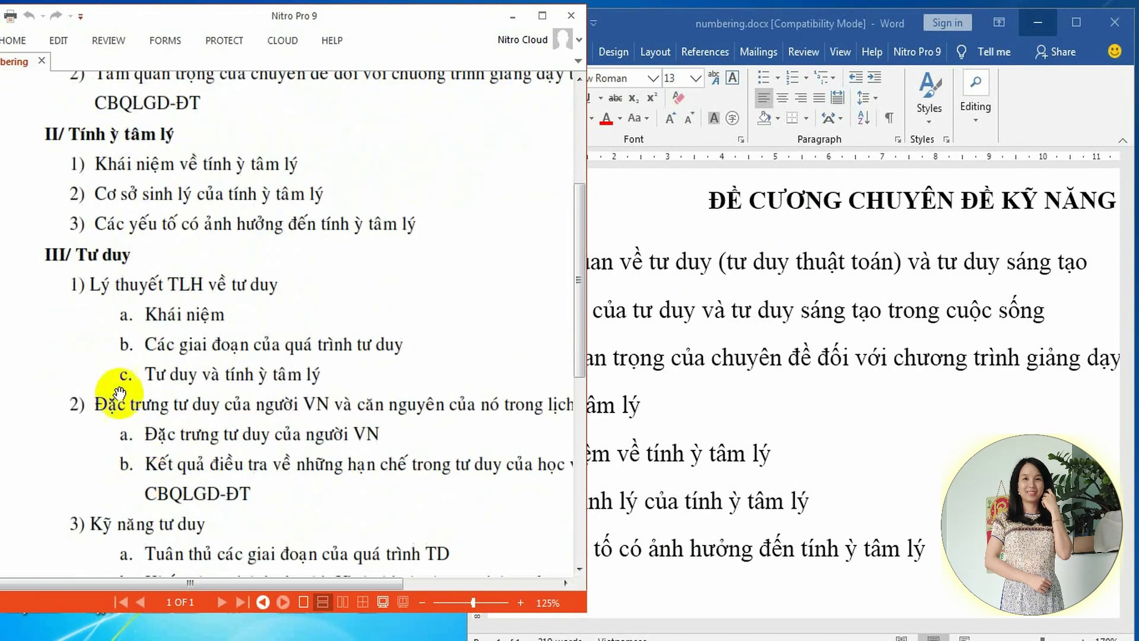
scroll(127, 470, "down", 1)
scroll(142, 484, "down", 2)
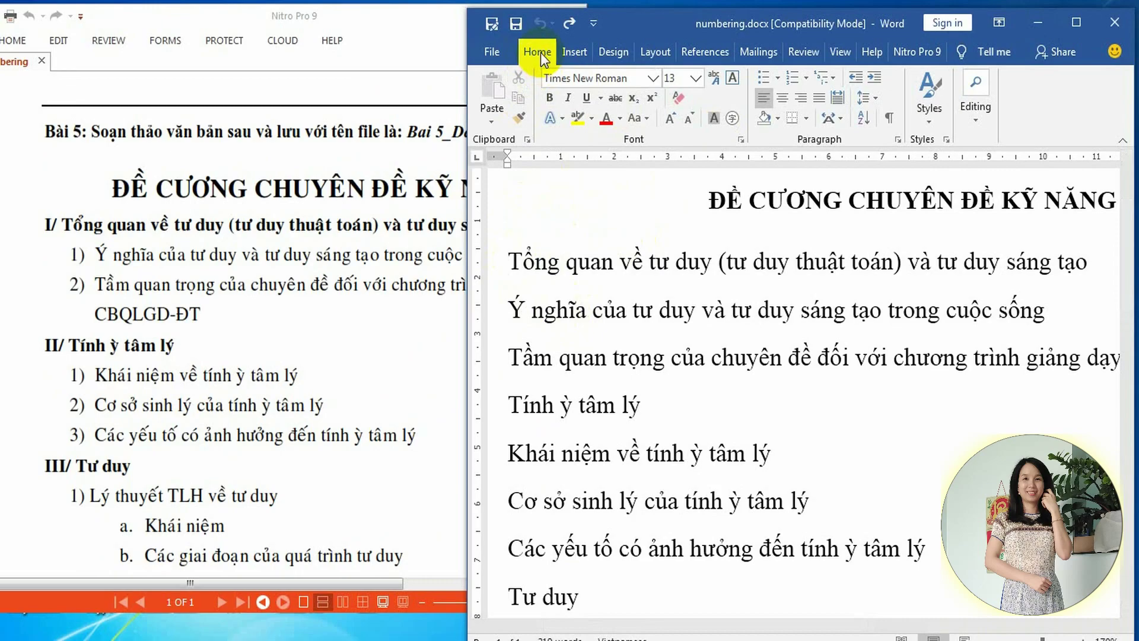
Number the first outline line with the I. II. III. Roman-numeral list format
left_click(807, 78)
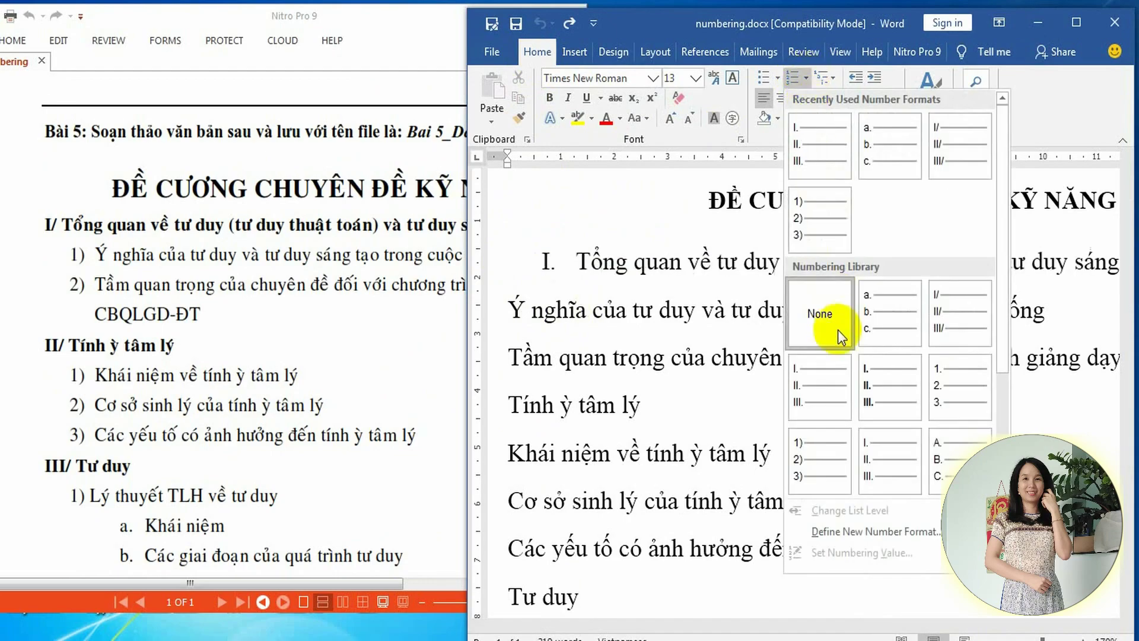
left_click(810, 381)
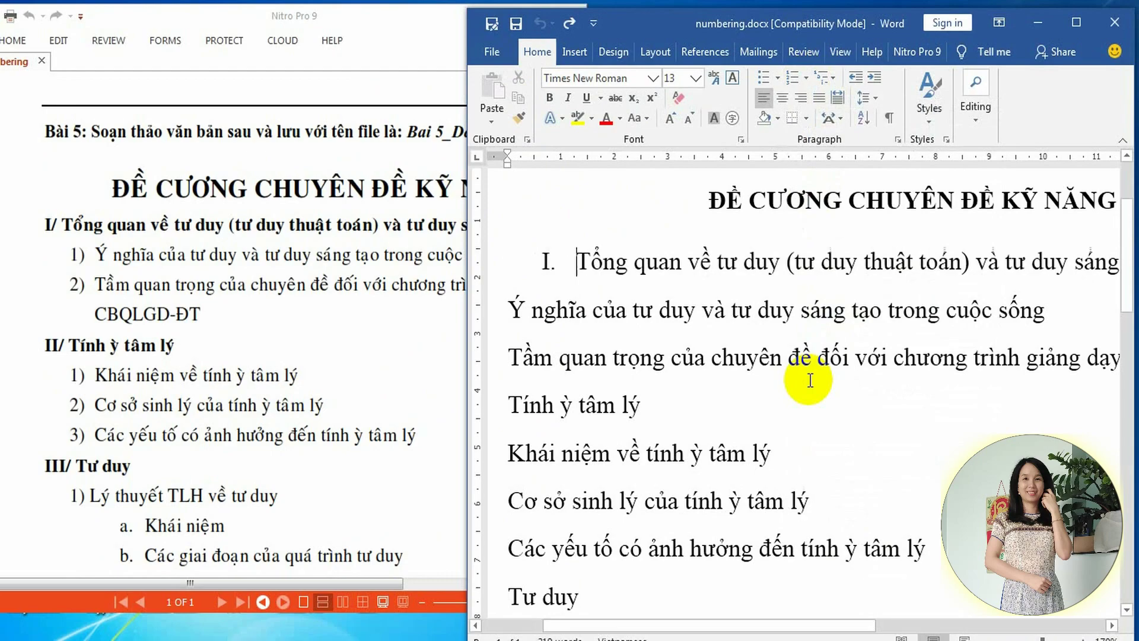
left_click(805, 77)
mouse_move(849, 511)
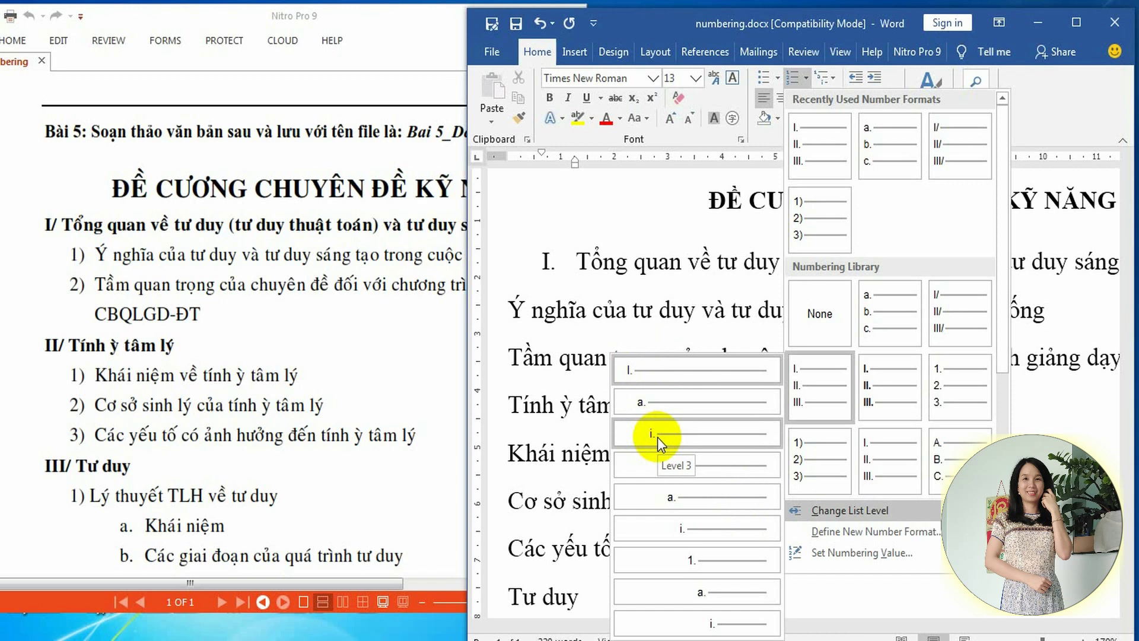
left_click(574, 264)
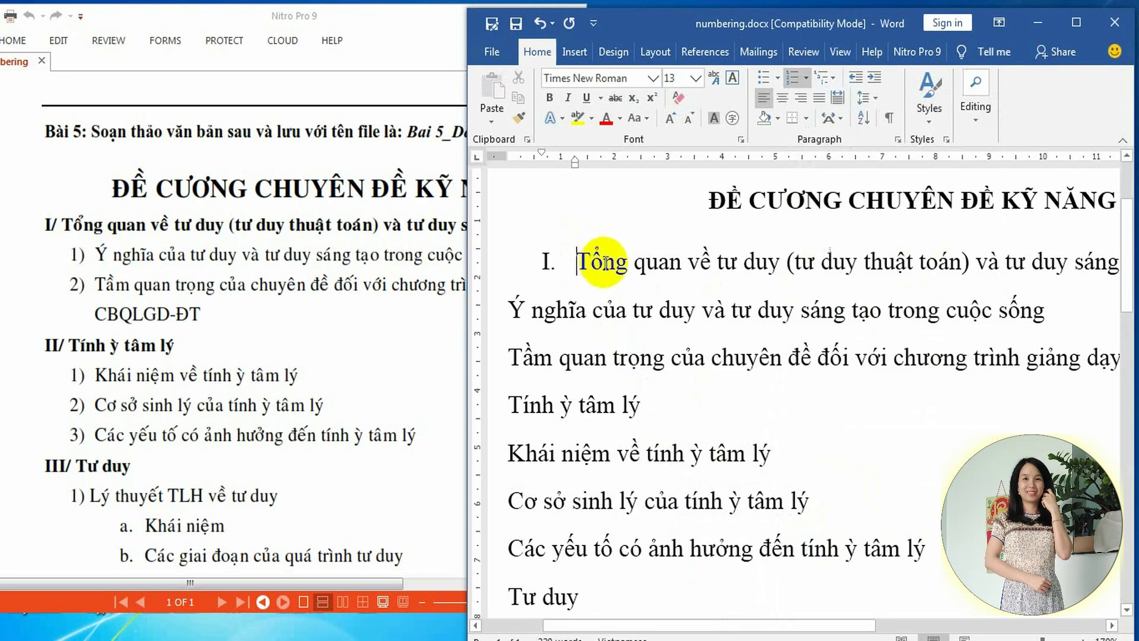
Maximize Word, split the Ý nghĩa line into a numbered item, and demote it to sub-item a
key("super+Up")
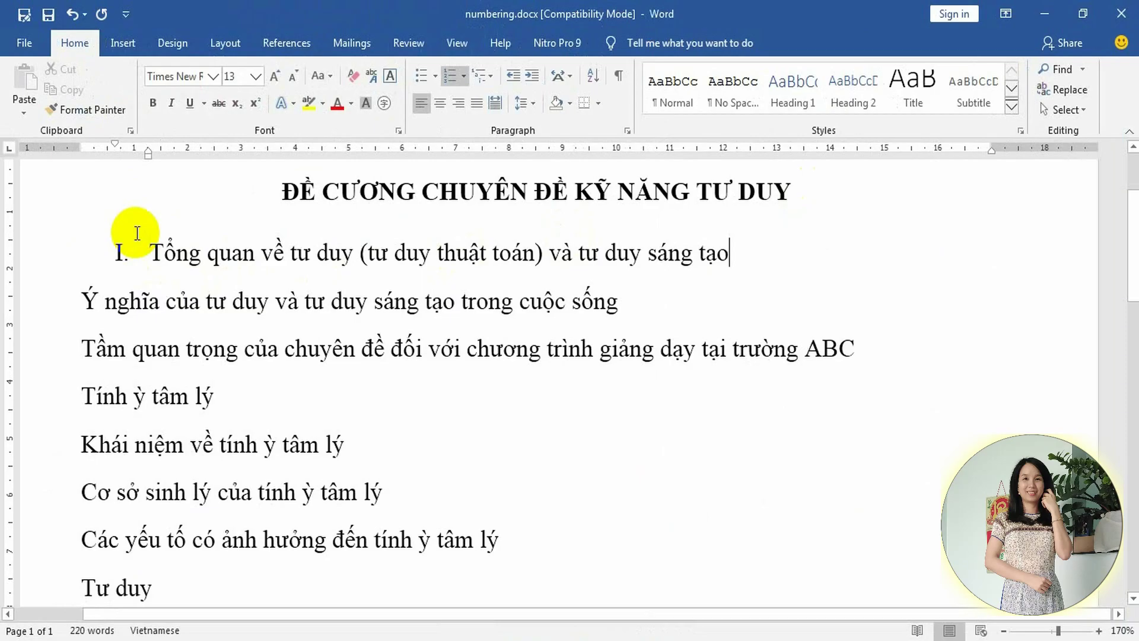
key("Delete")
key("Return")
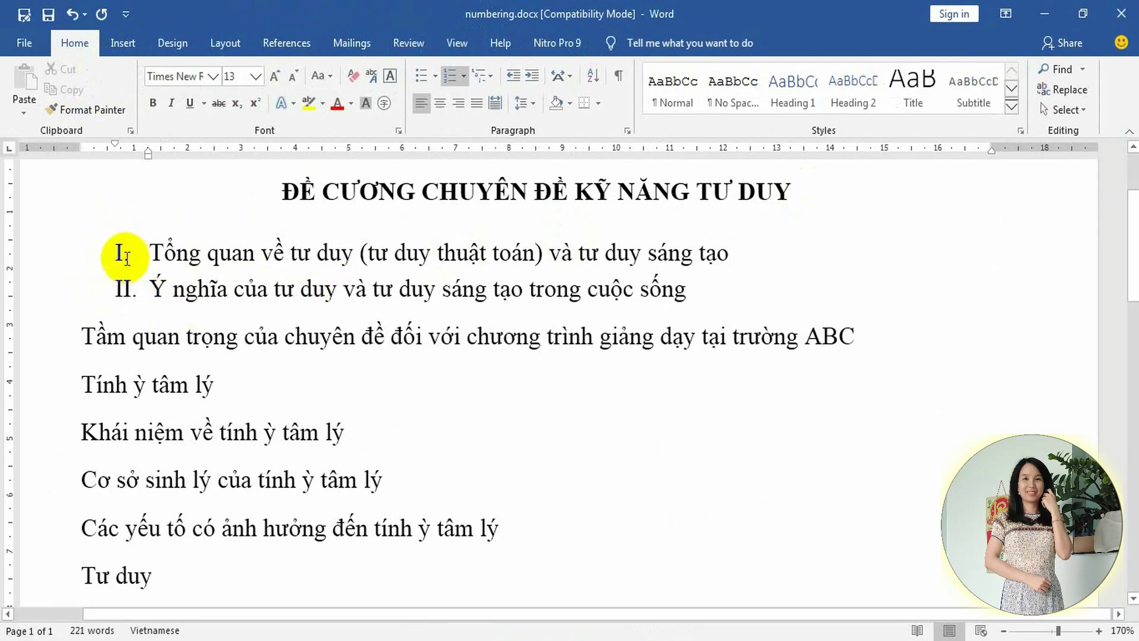
left_click(150, 291)
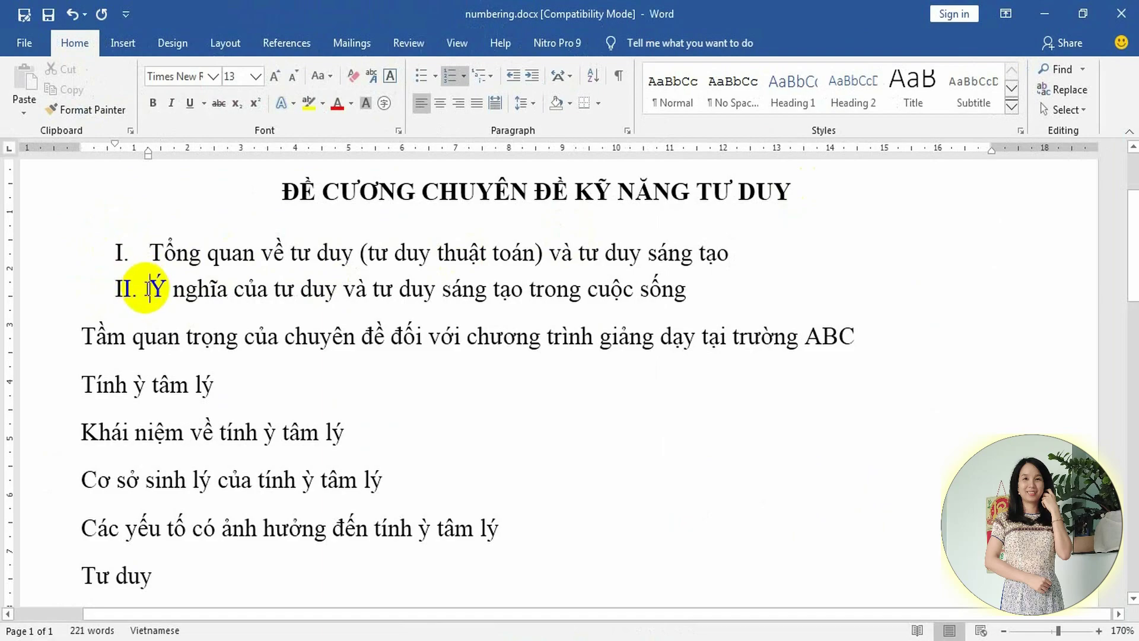
left_click(136, 286)
key("Tab")
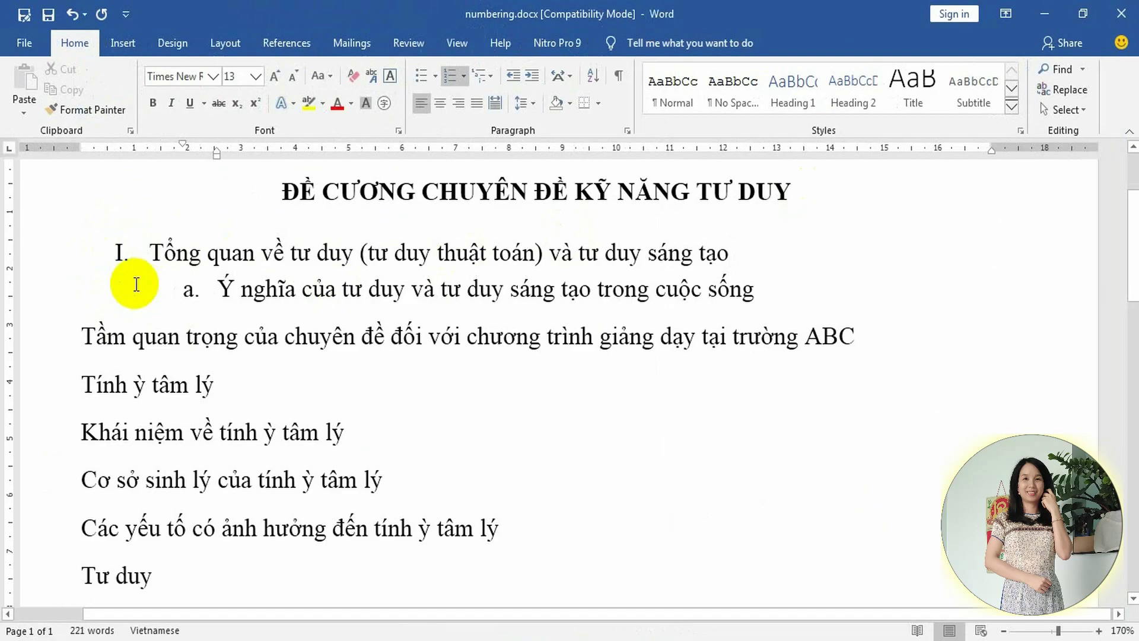
Define a 1, 2, 3 number format so the sub-item under heading I reads 1)
double_click(218, 290)
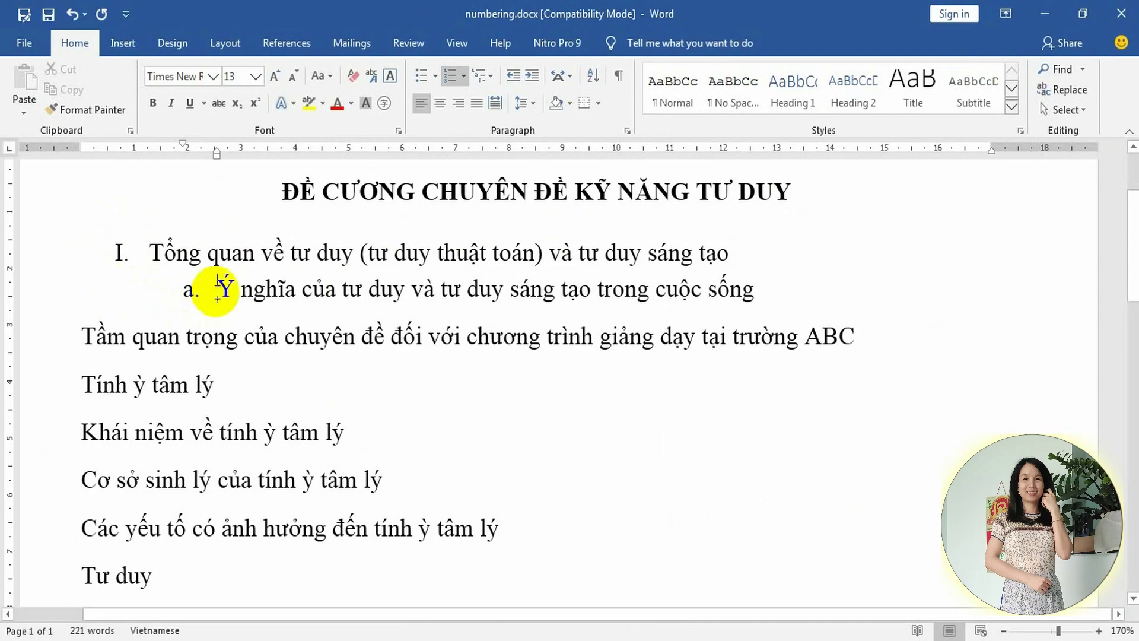
left_click(464, 75)
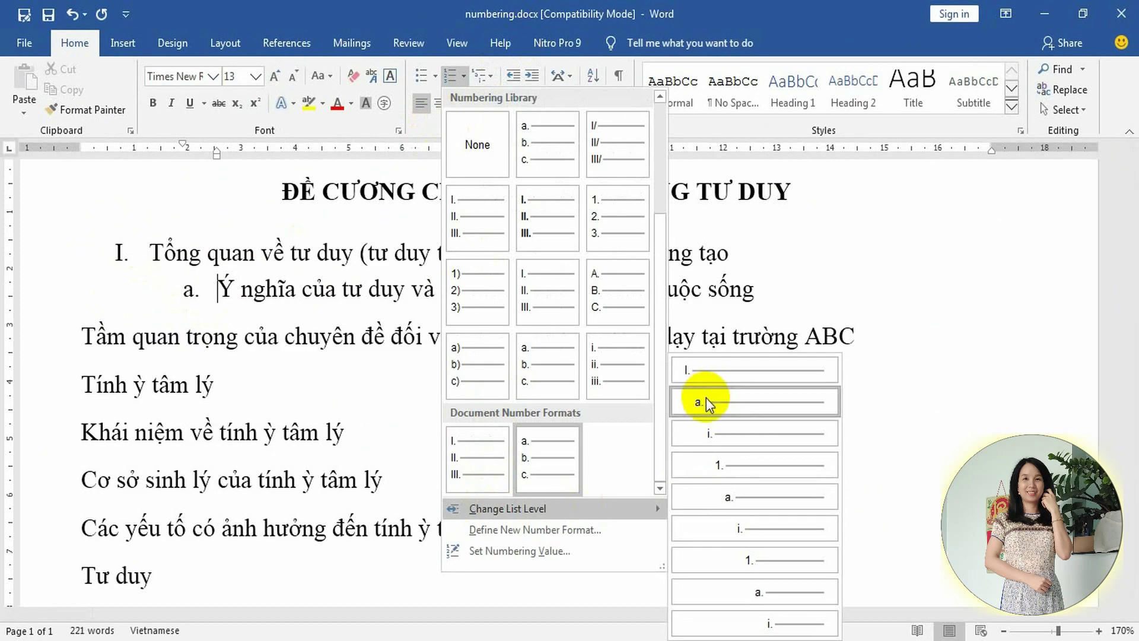
mouse_move(508, 508)
left_click(218, 291)
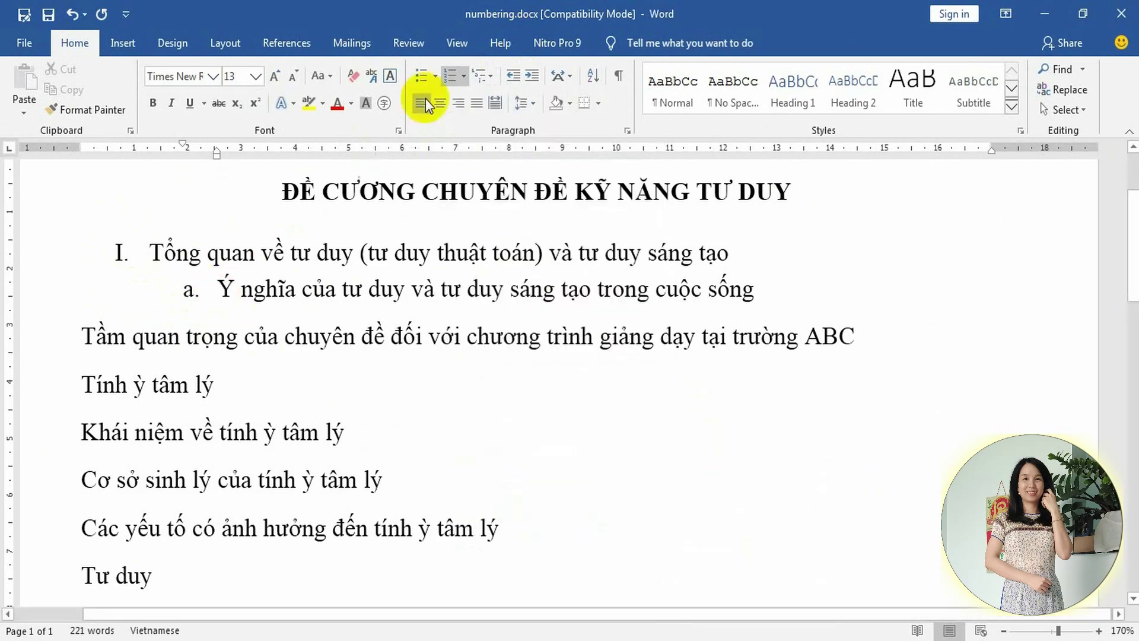
left_click(464, 75)
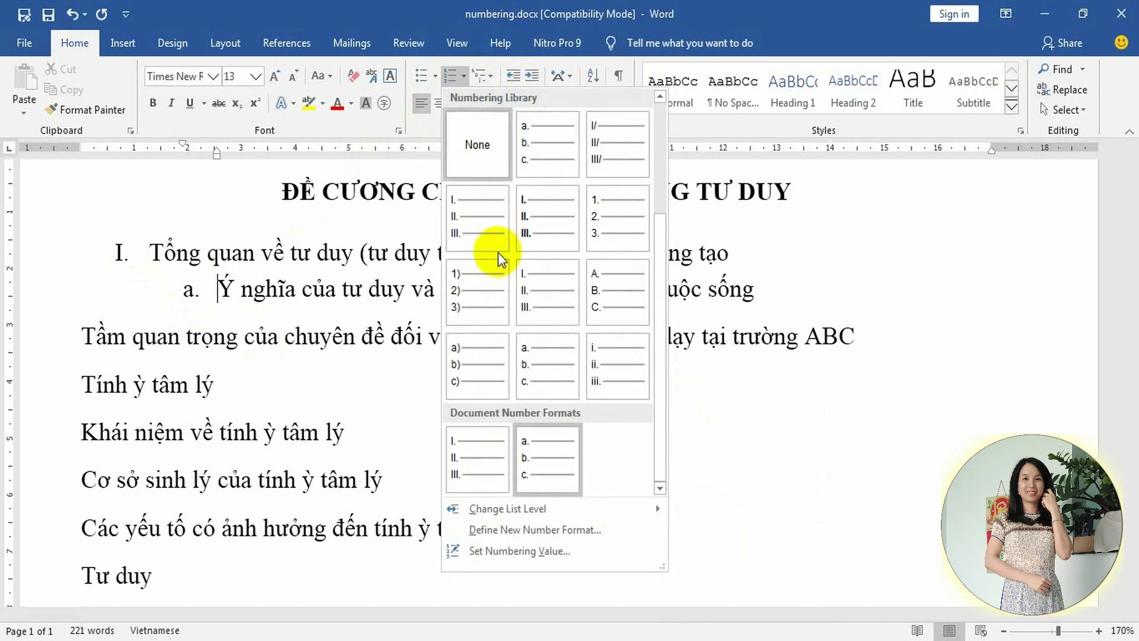
left_click(491, 528)
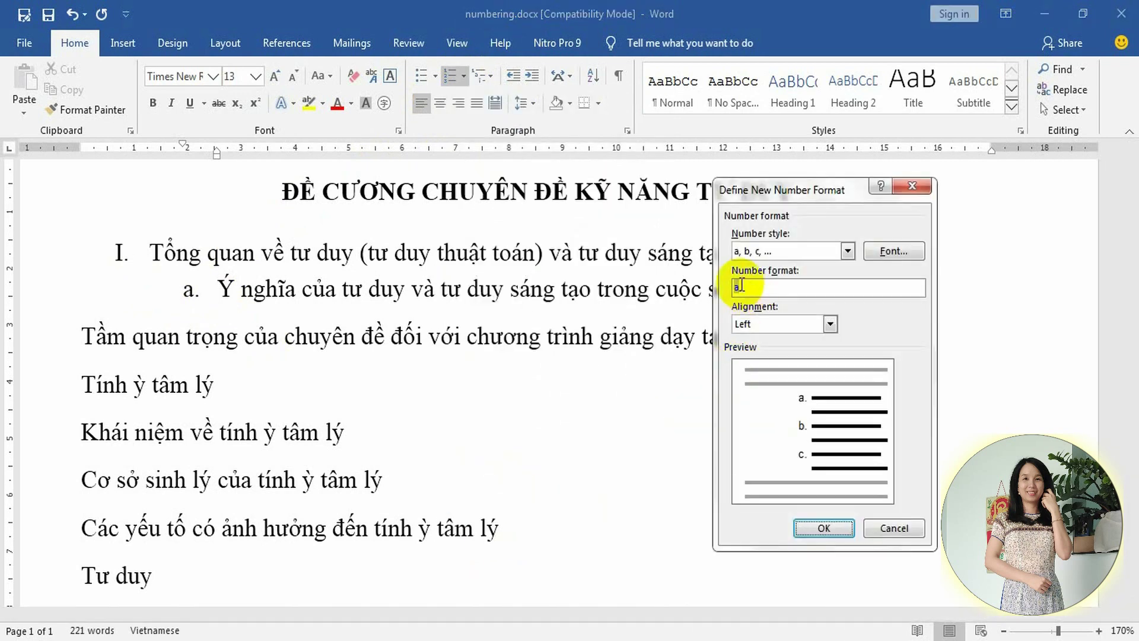
left_click(847, 253)
scroll(771, 296, "up", 3)
left_click(762, 285)
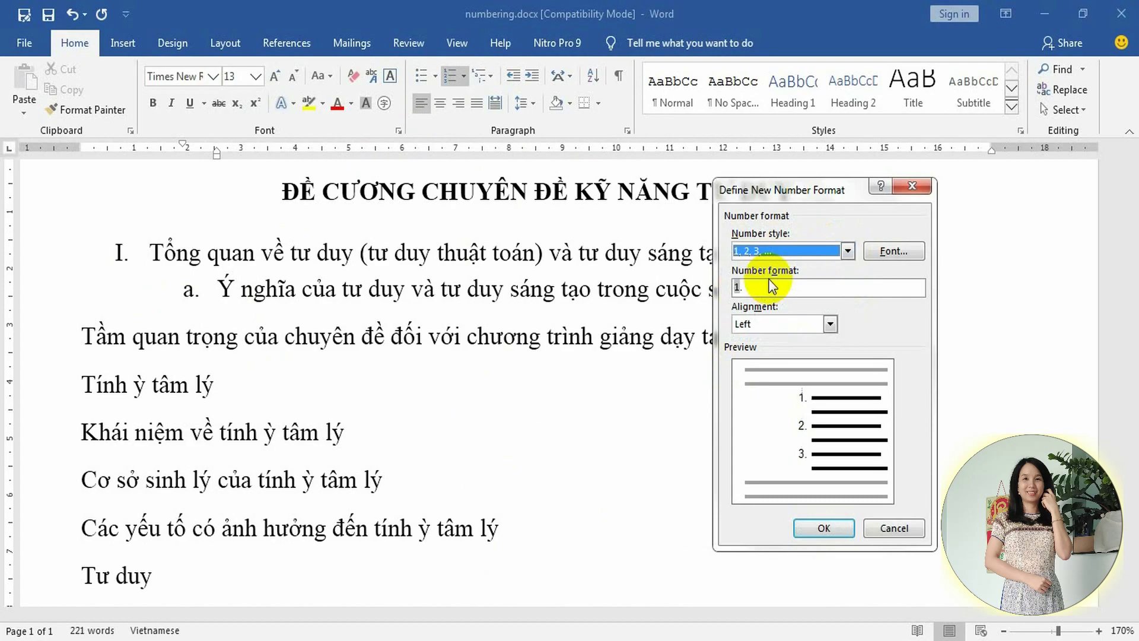
left_click(748, 287)
type(")")
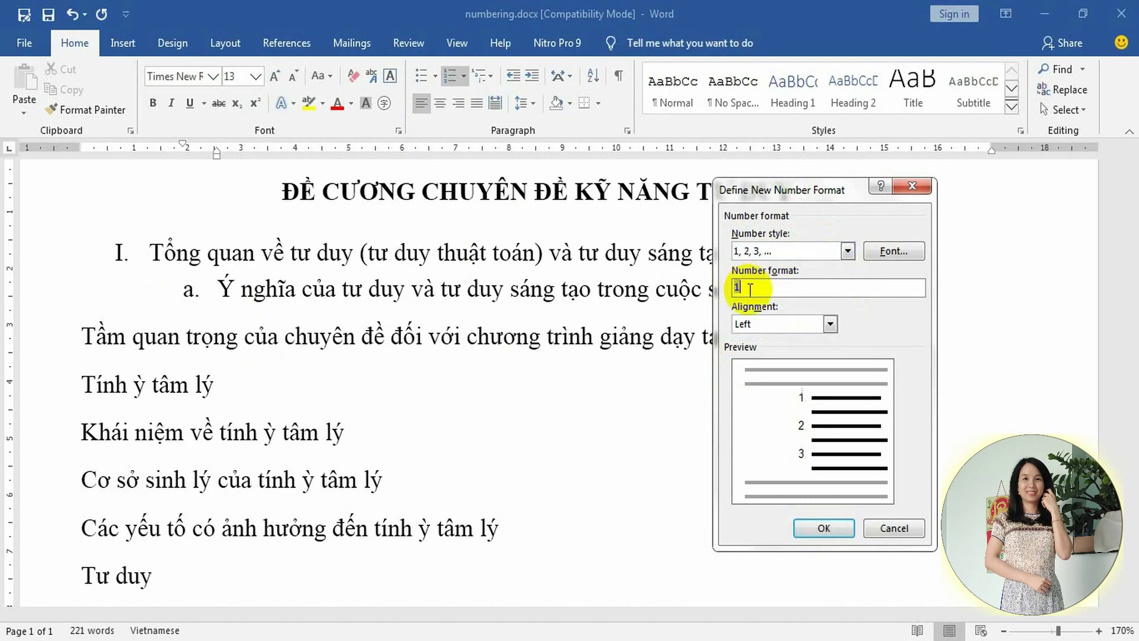
left_click(822, 529)
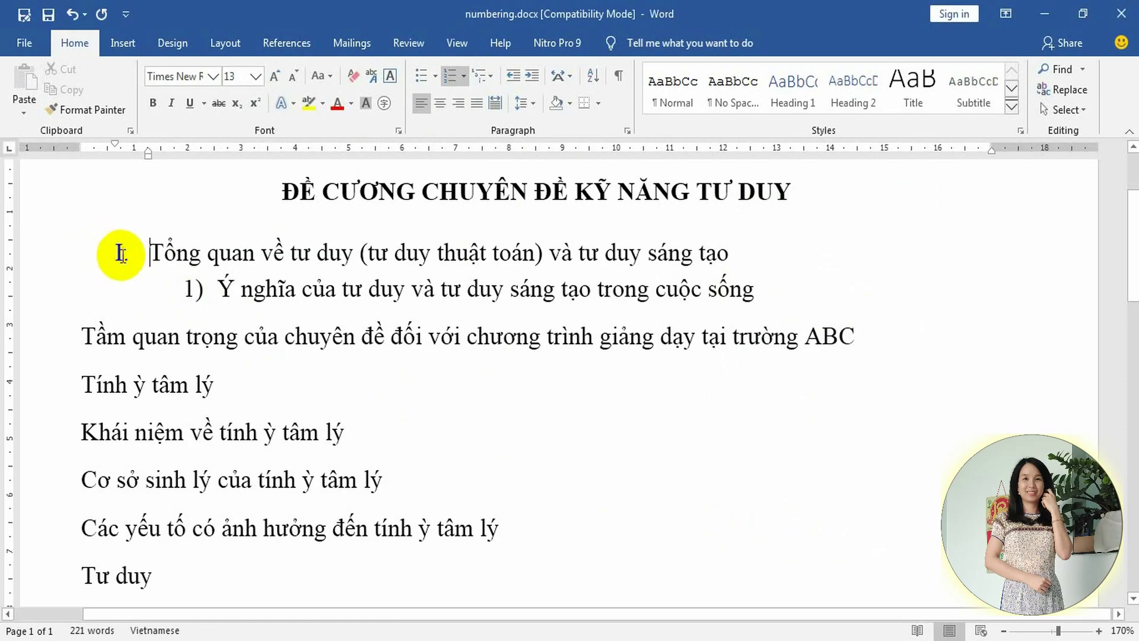
Define a left-aligned 'I/' Roman-numeral number format for heading I
left_click(155, 253)
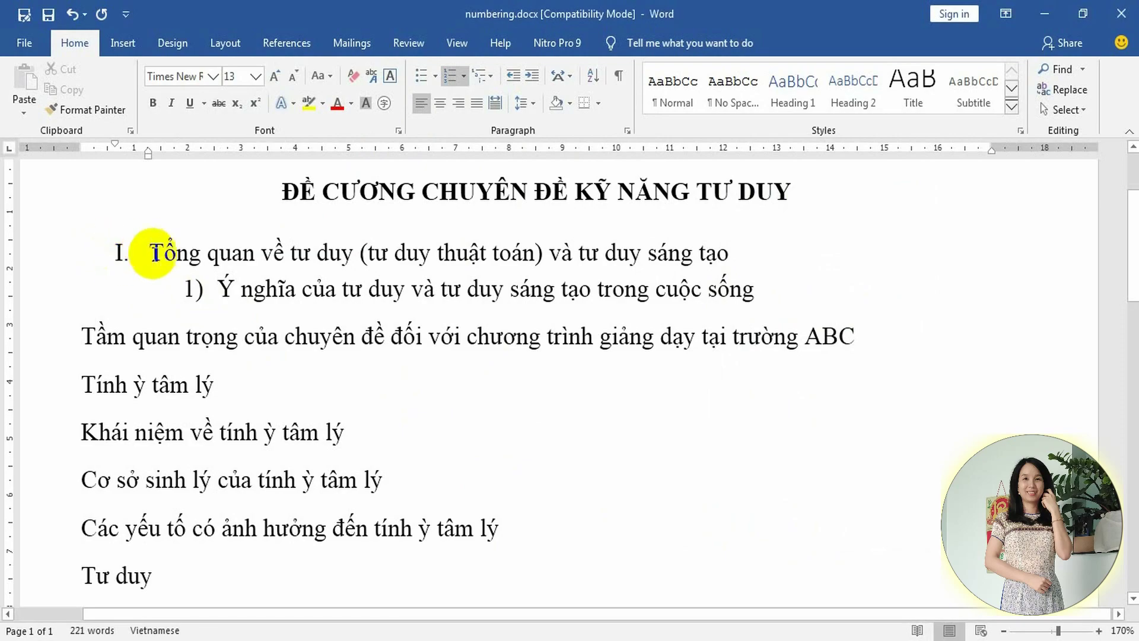
left_click(464, 76)
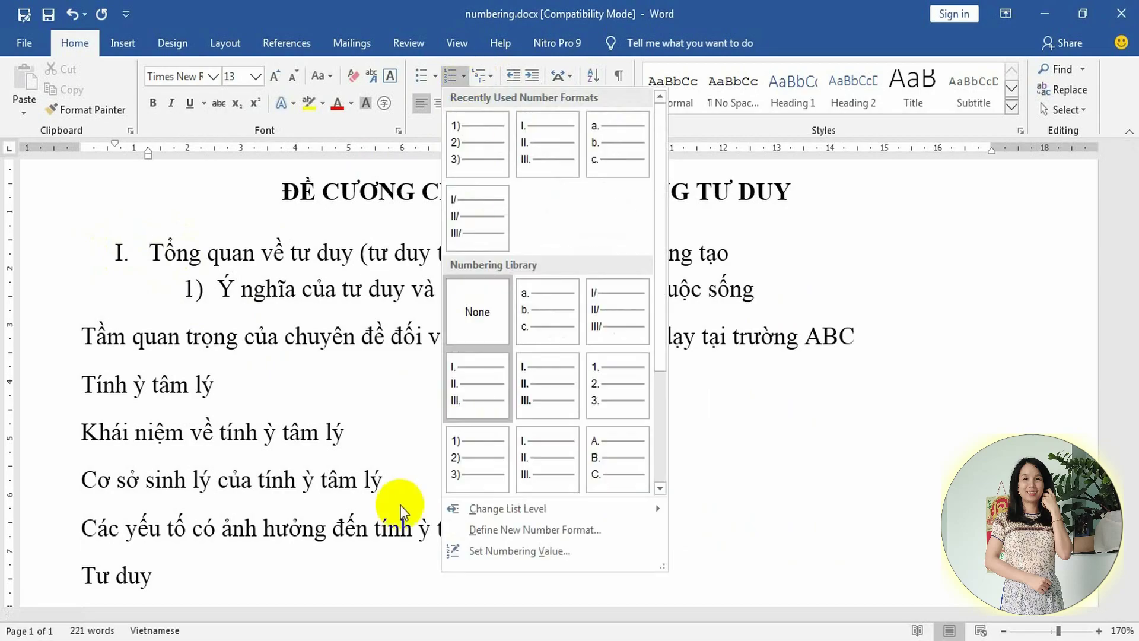
left_click(487, 530)
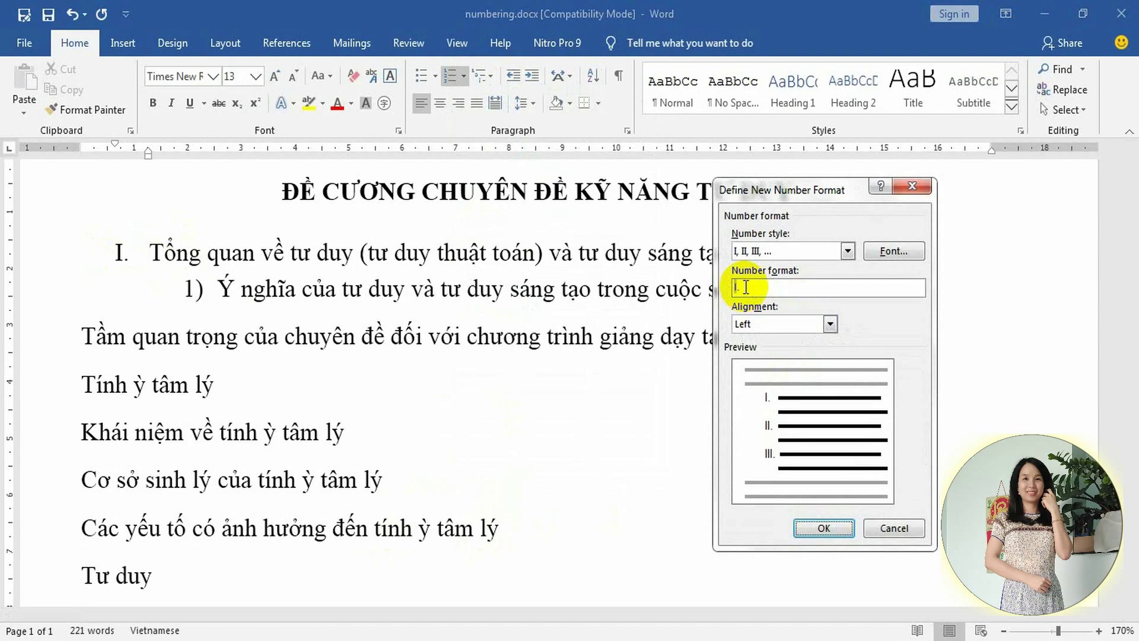
left_click(753, 325)
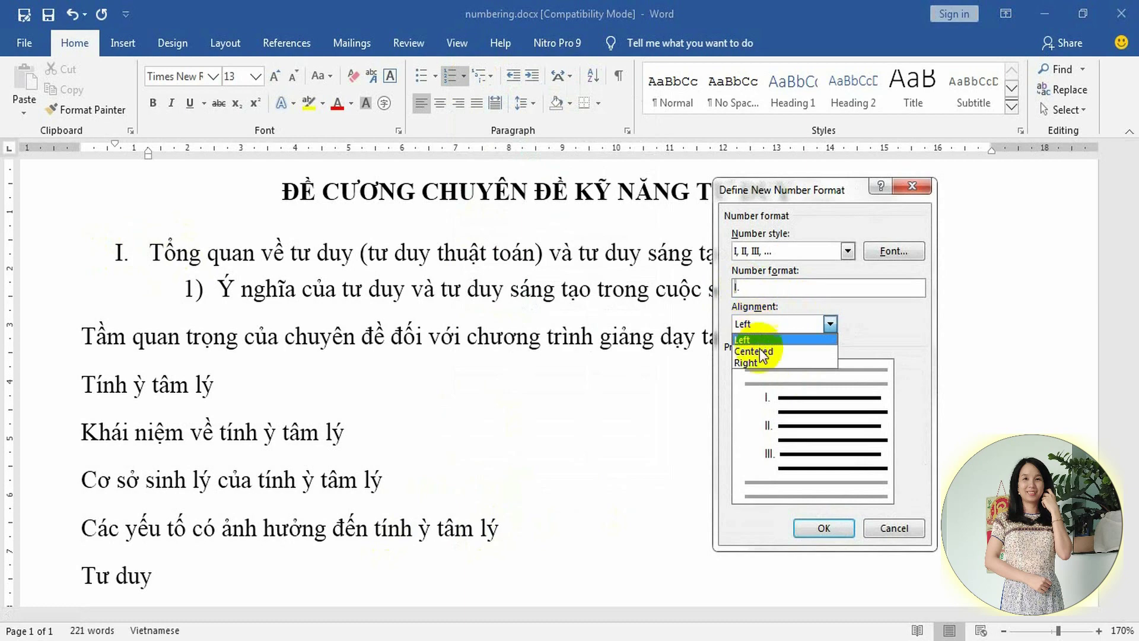
left_click(753, 337)
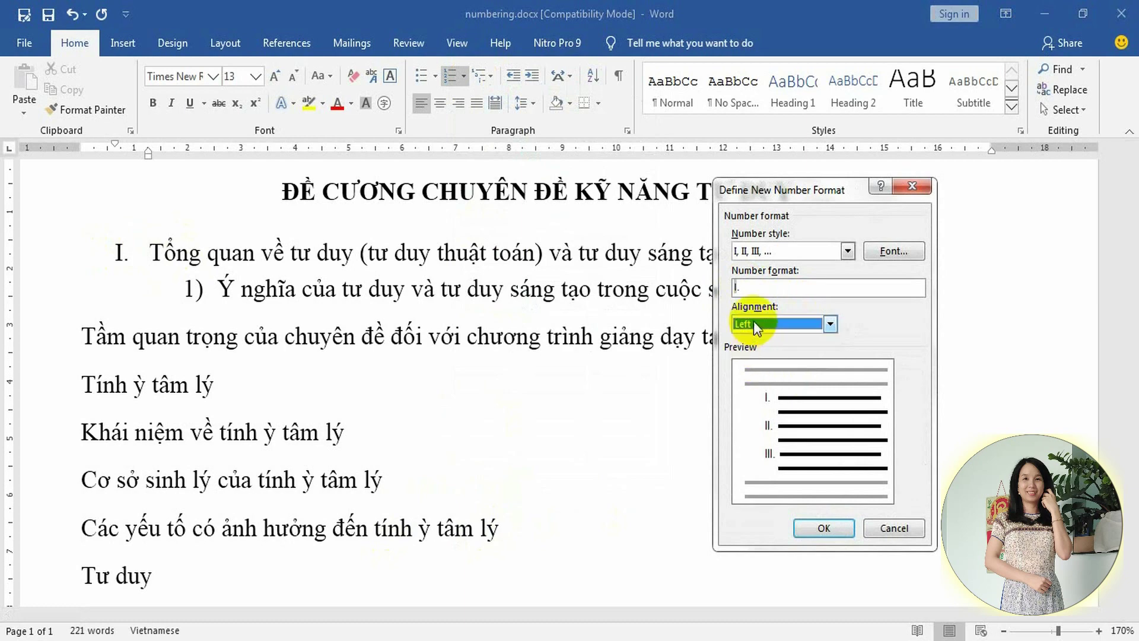
left_click(749, 289)
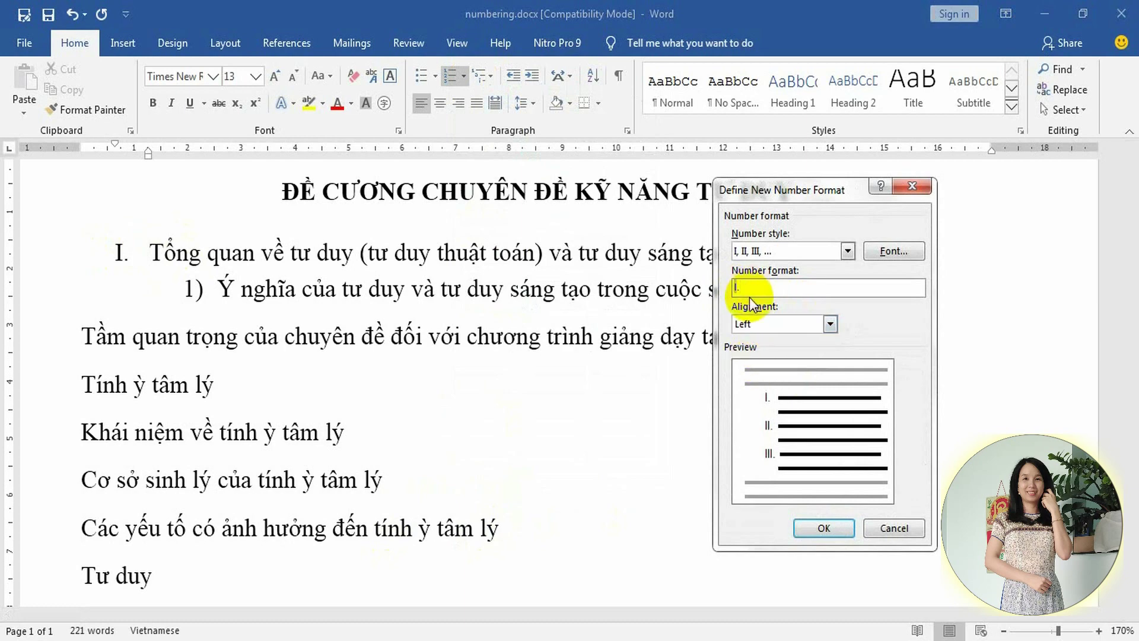
type("/")
left_click(824, 527)
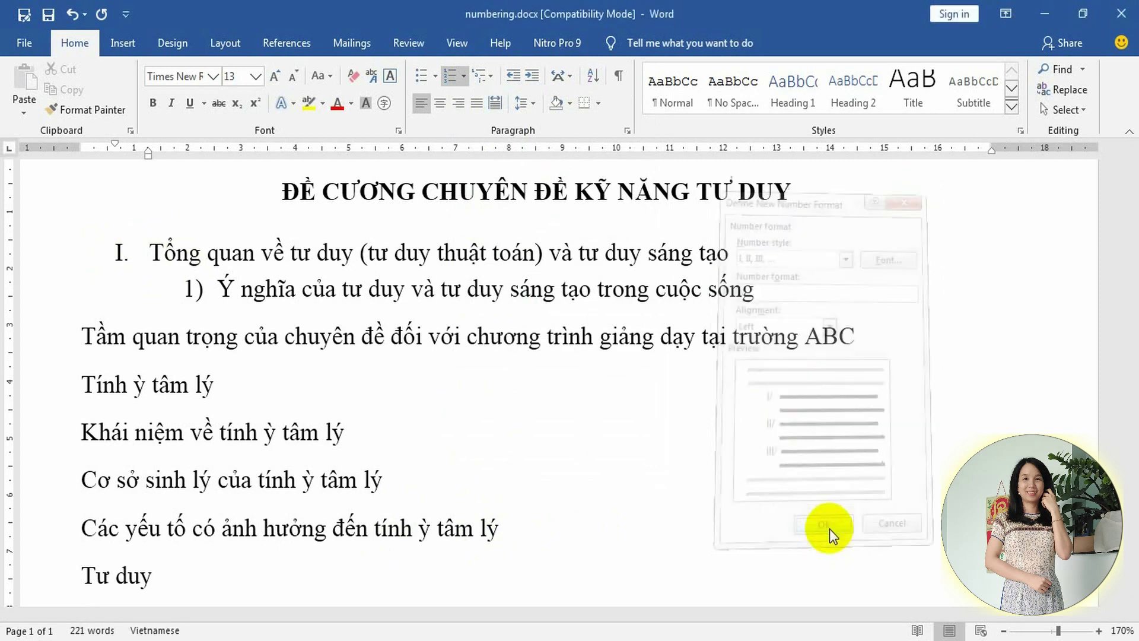
Split the importance paragraph off from item 1) as numbered item 2)
left_click(235, 289)
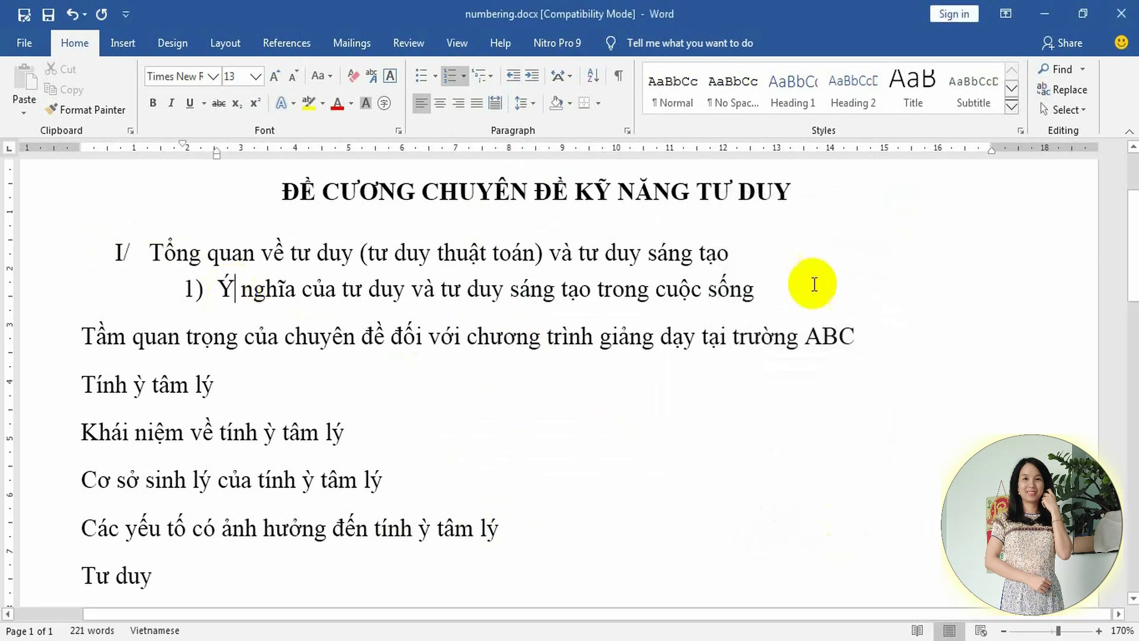
left_click(767, 295)
key("Delete")
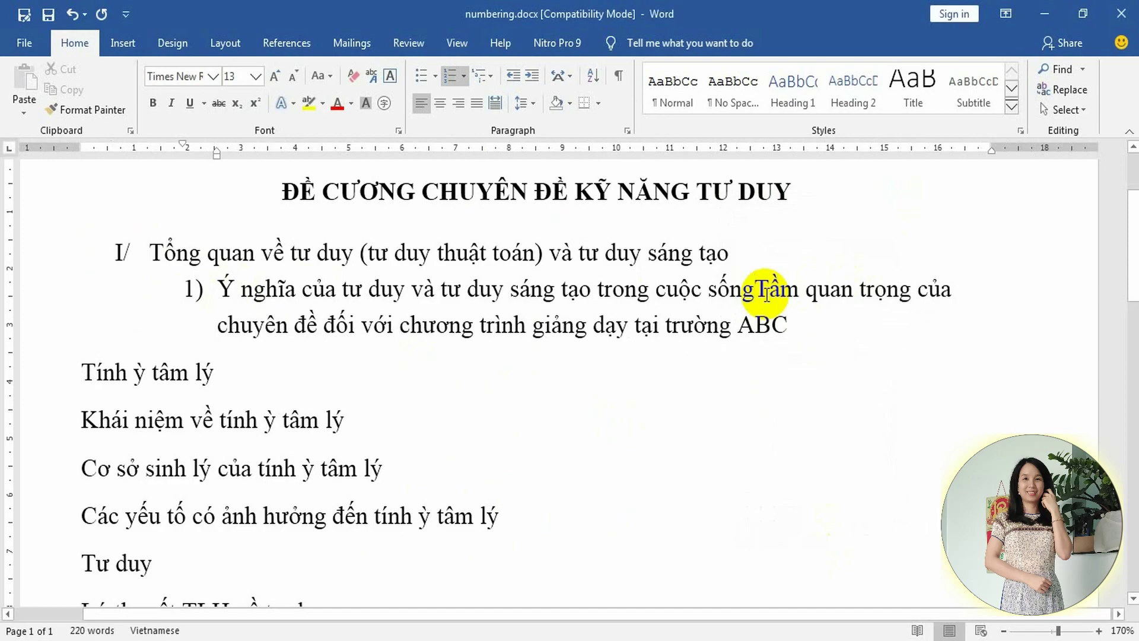
key("Return")
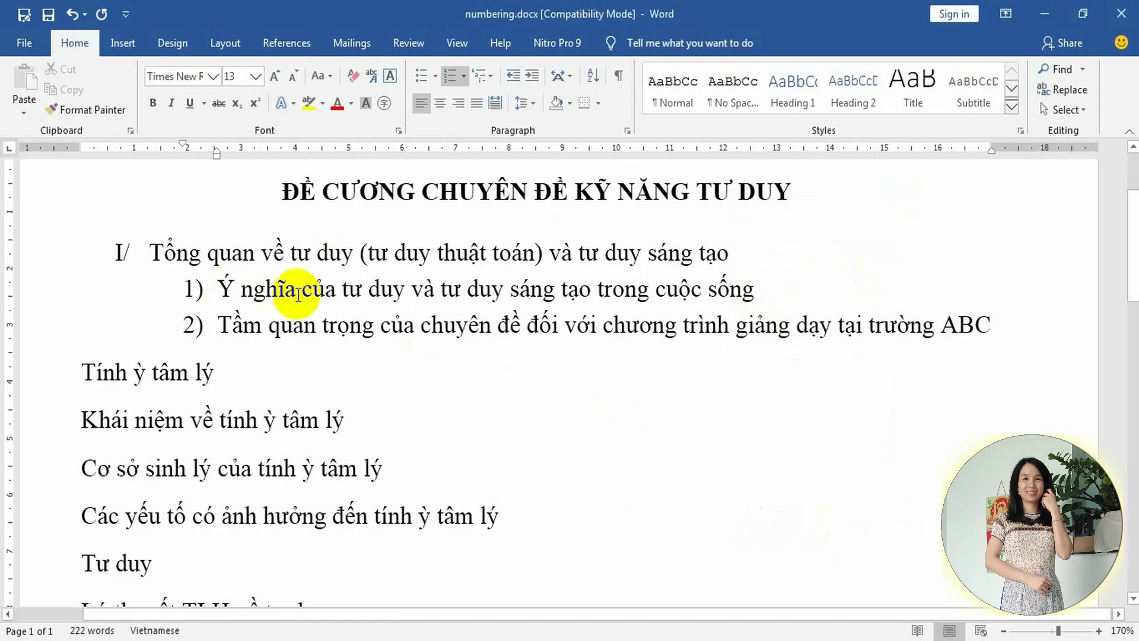
Make 'Tính ỳ tâm lý' numbered item 3) and tile Word beside the reference PDF
left_click(1089, 13)
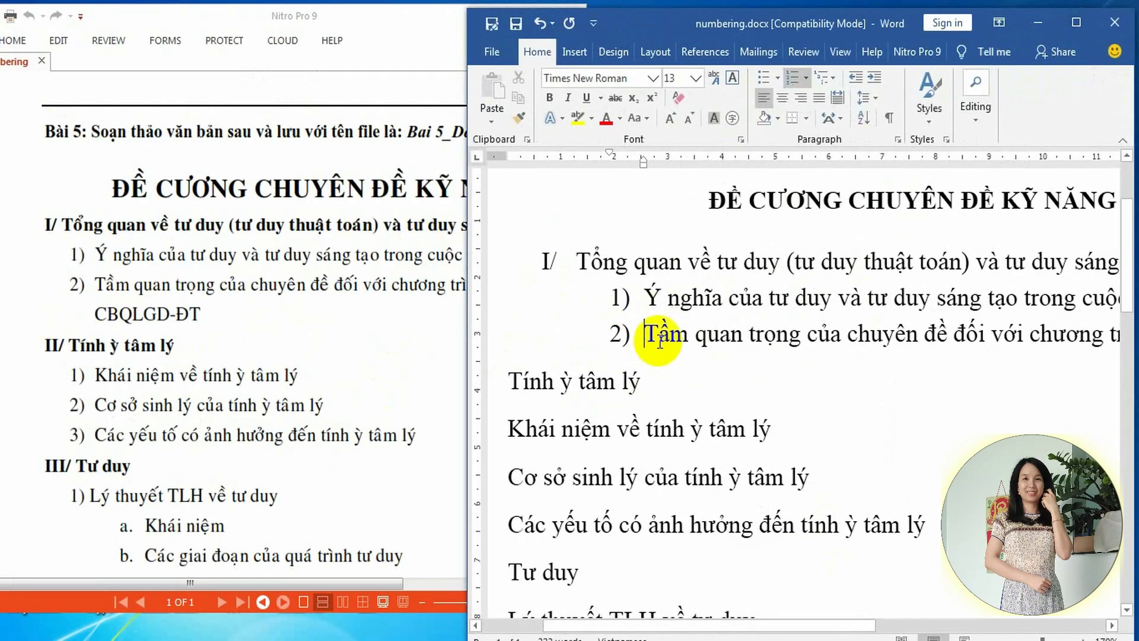
left_click(1076, 24)
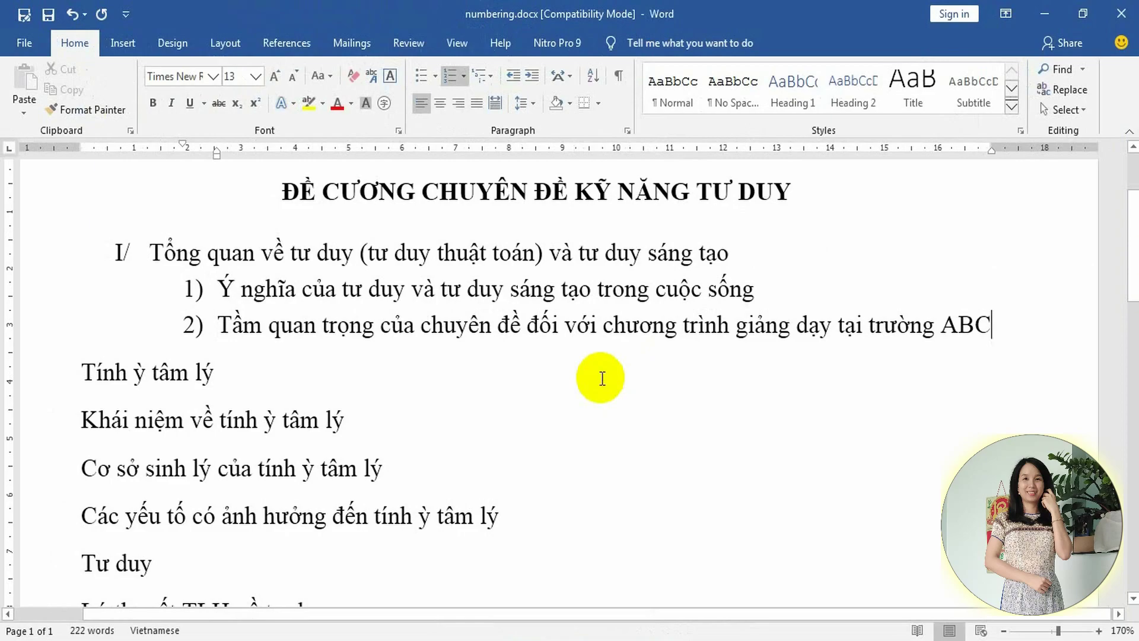
key("BackSpace")
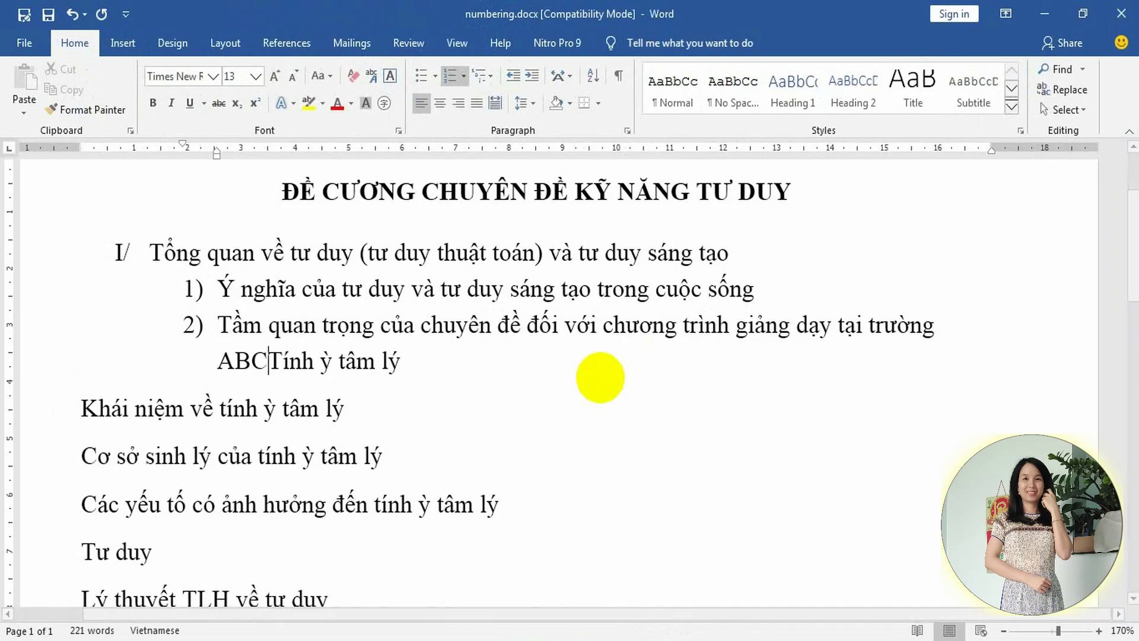
key("Return")
left_click(1087, 19)
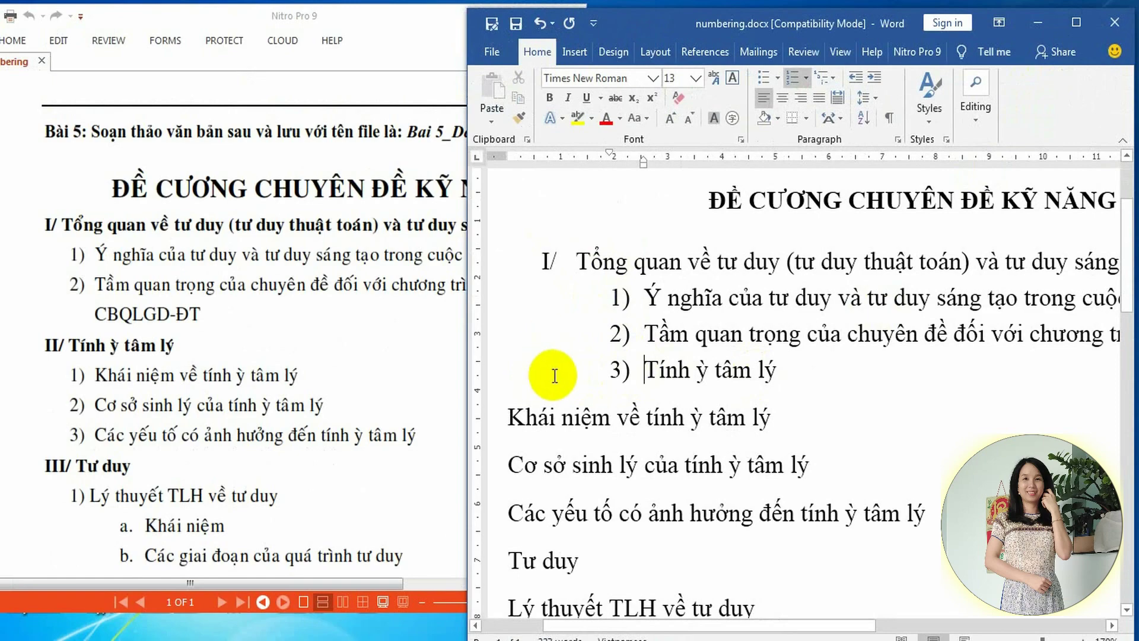
Promote 'Tính ỳ tâm lý' to heading II/ with 'Khái niệm về tính ỳ tâm lý' as sub-item 1)
key("shift+Tab")
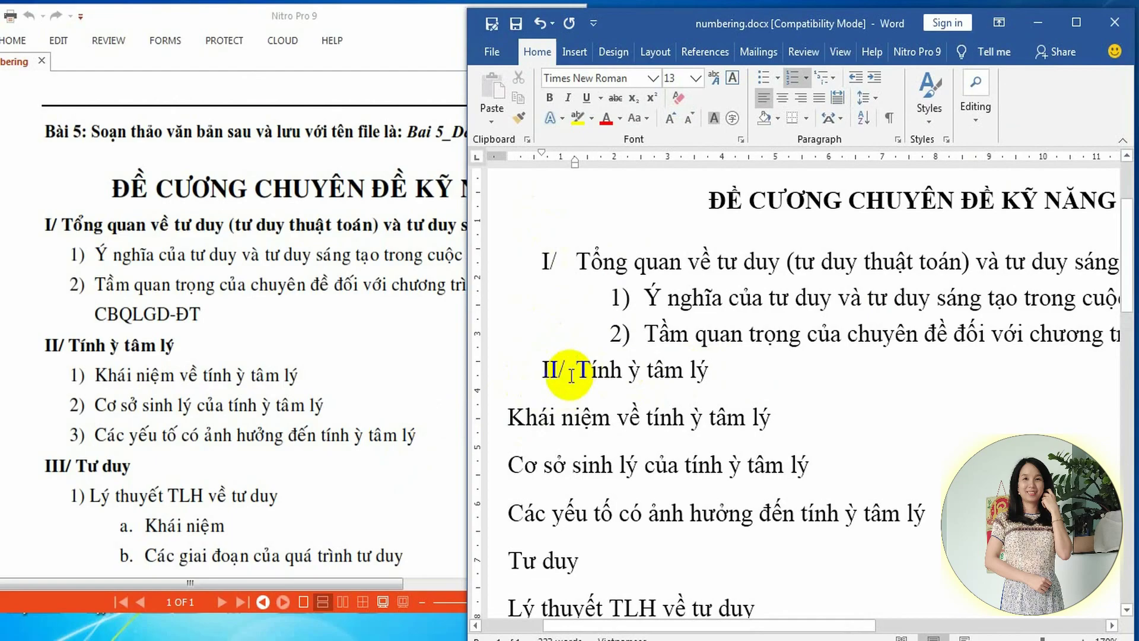
key("End")
key("Delete")
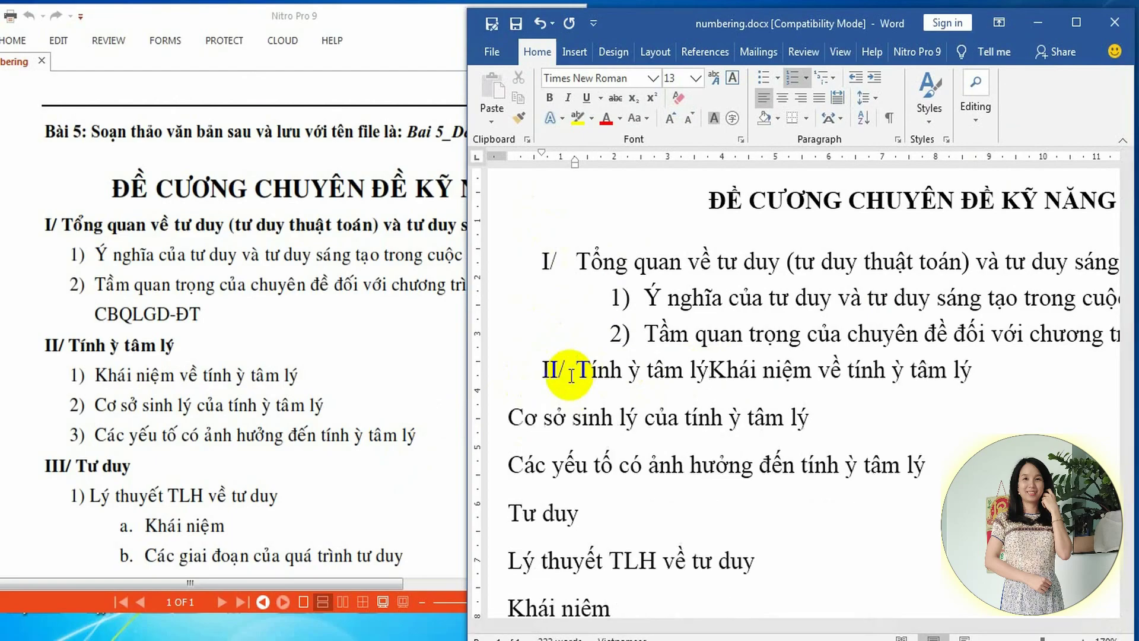
key("Return")
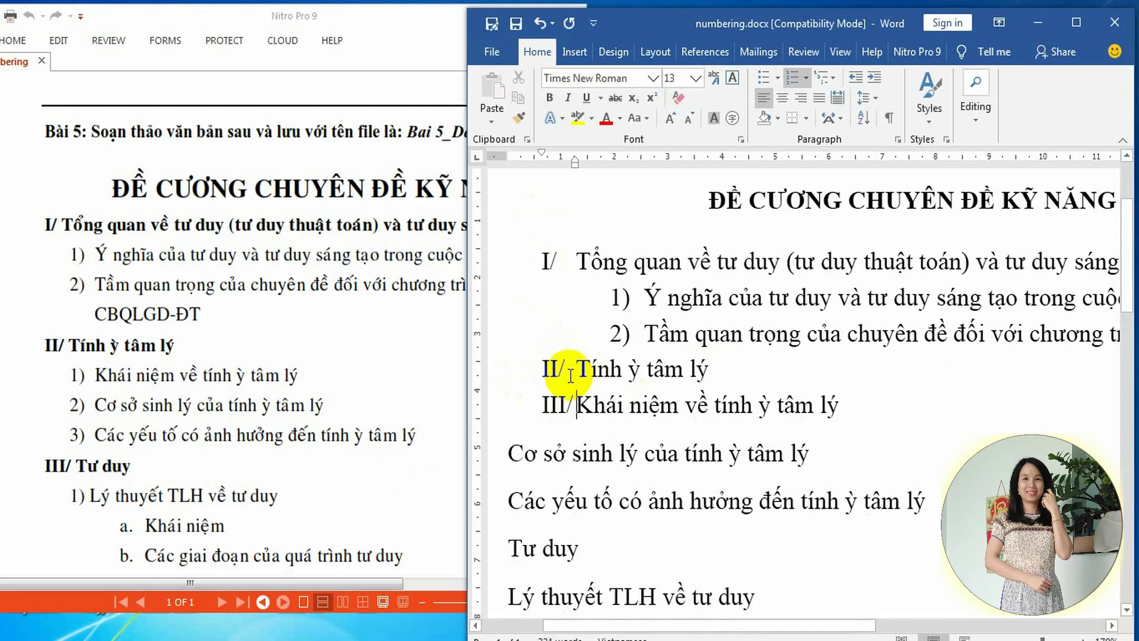
key("Tab")
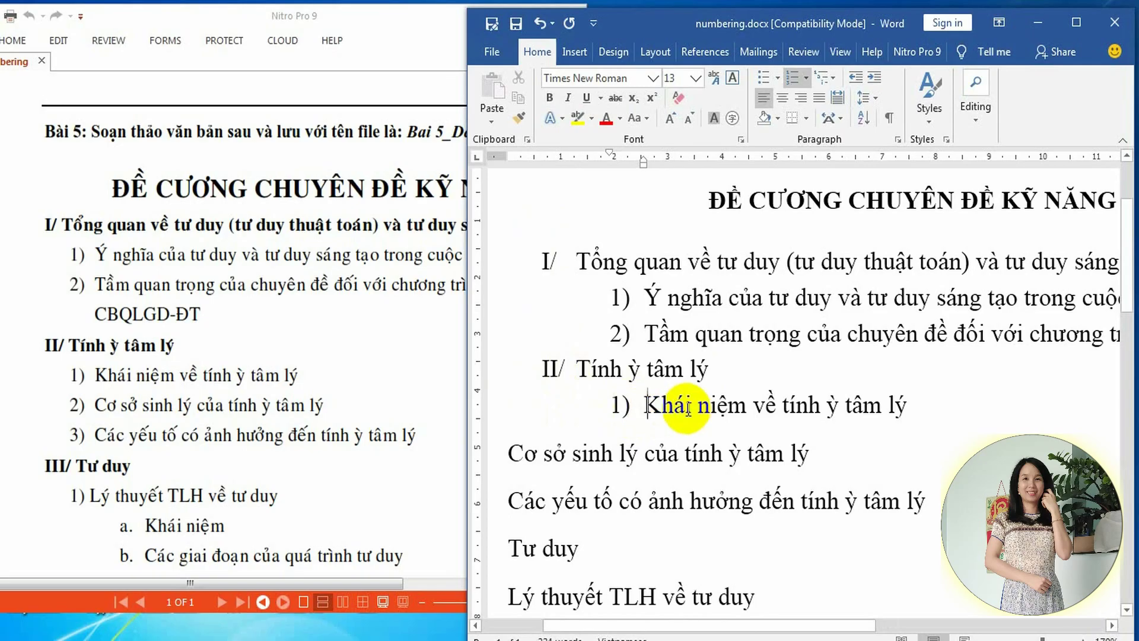
Number the 'Cơ sở sinh lý' and 'Các yếu tố' lines as items 2) and 3)
key("BackSpace")
key("Return")
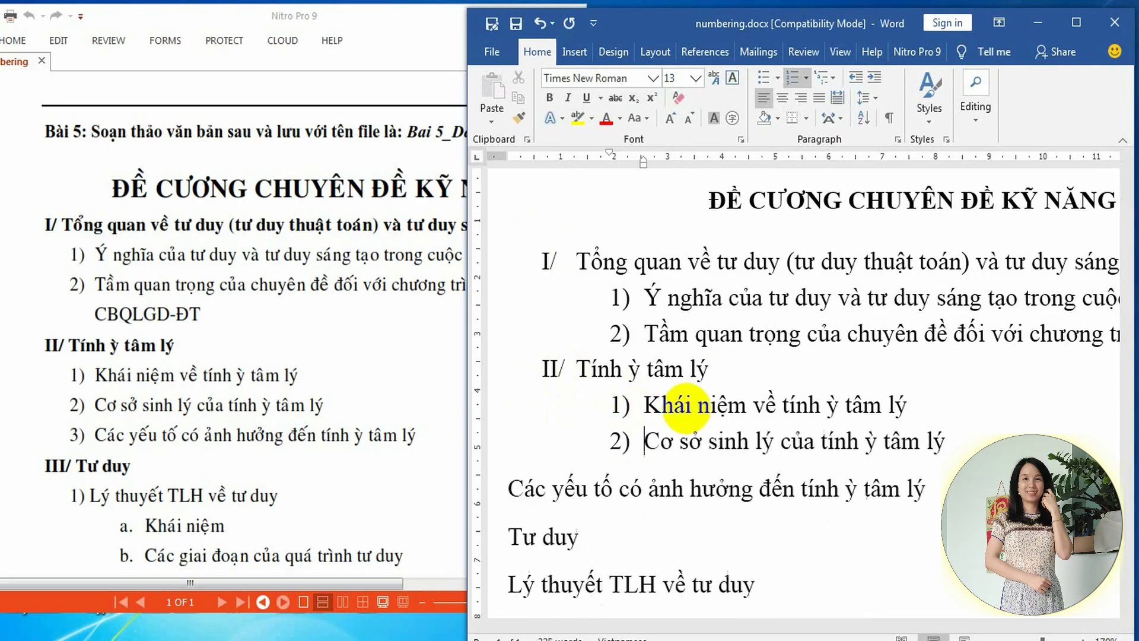
key("Delete")
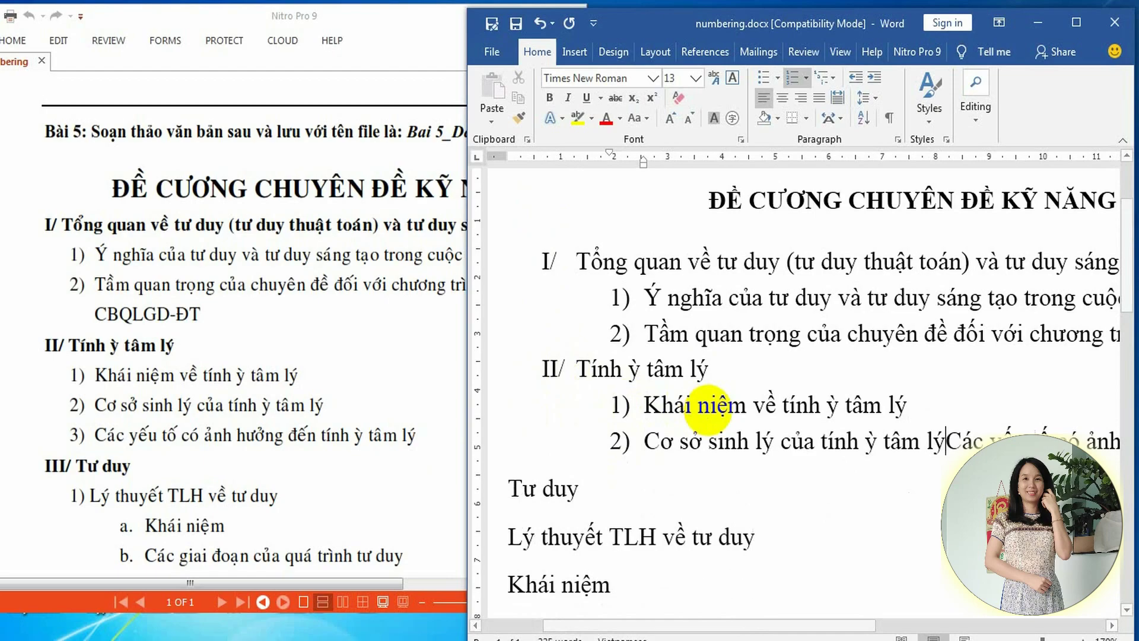
key("Return")
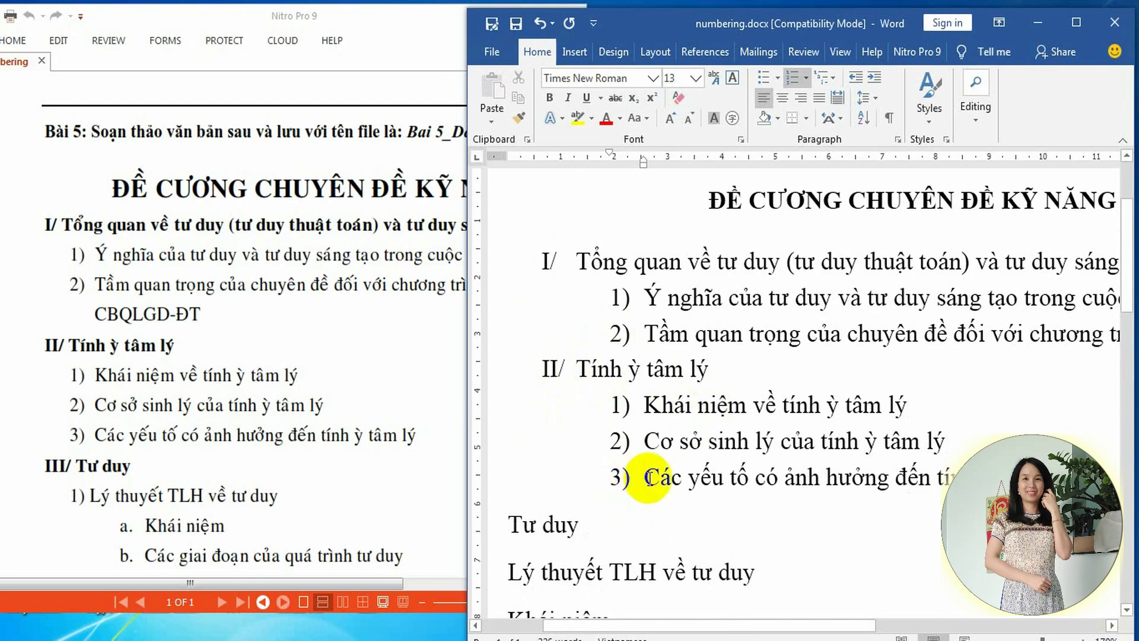
Make 'Tư duy' heading III/ with 'Lý thuyết TLH về tư duy' as its sub-item 1)
key("End")
key("Delete")
key("Return")
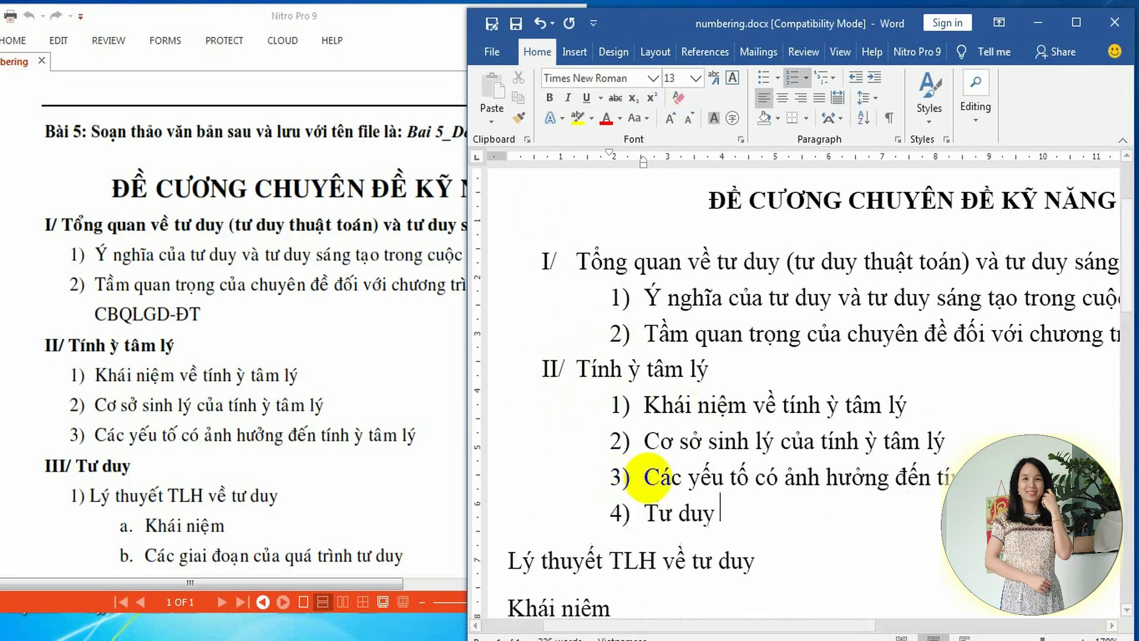
key("shift+Tab")
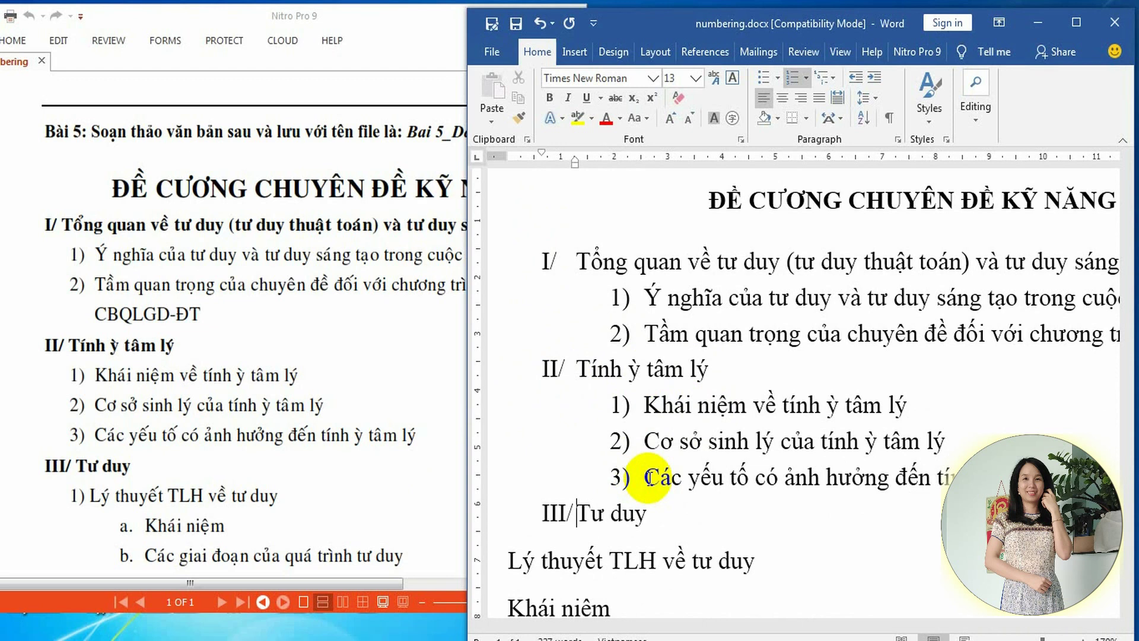
key("Delete")
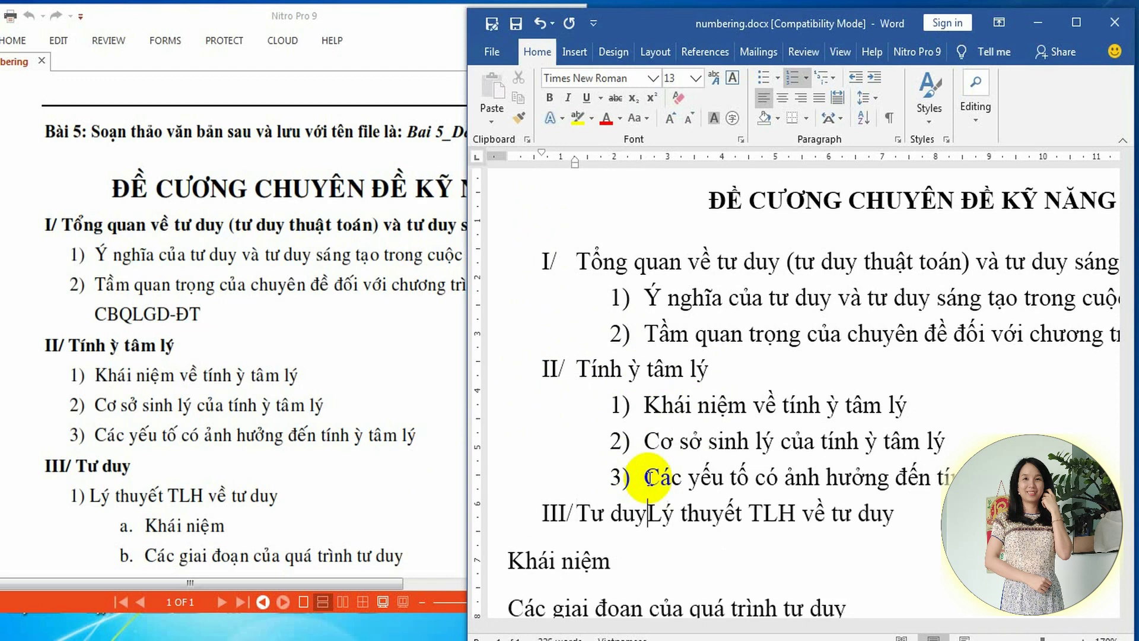
key("Return")
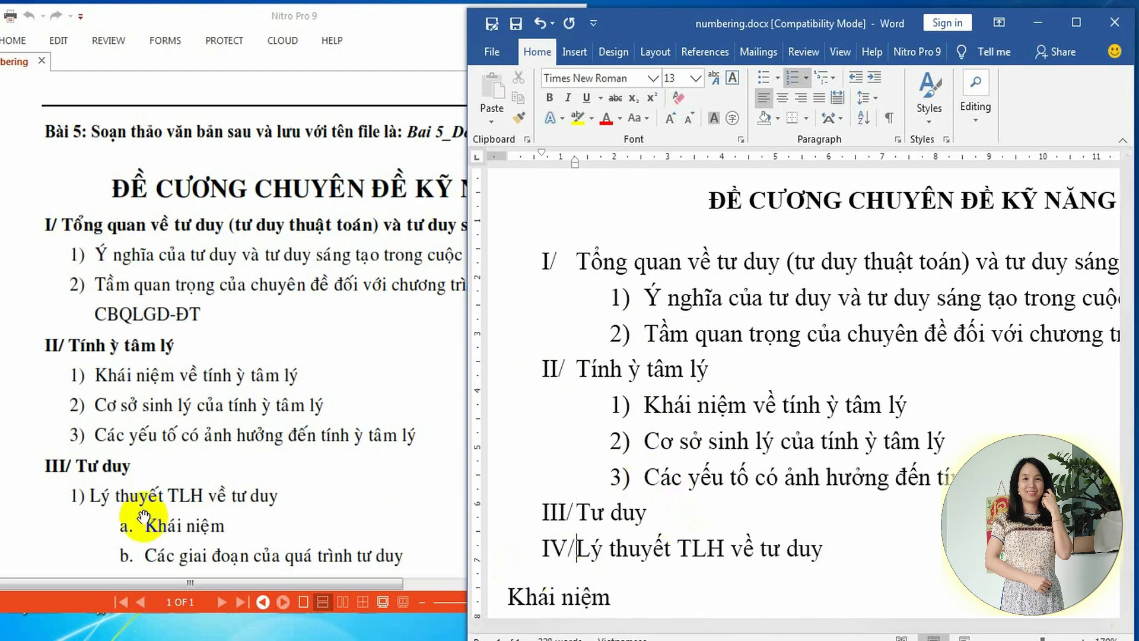
mouse_move(561, 562)
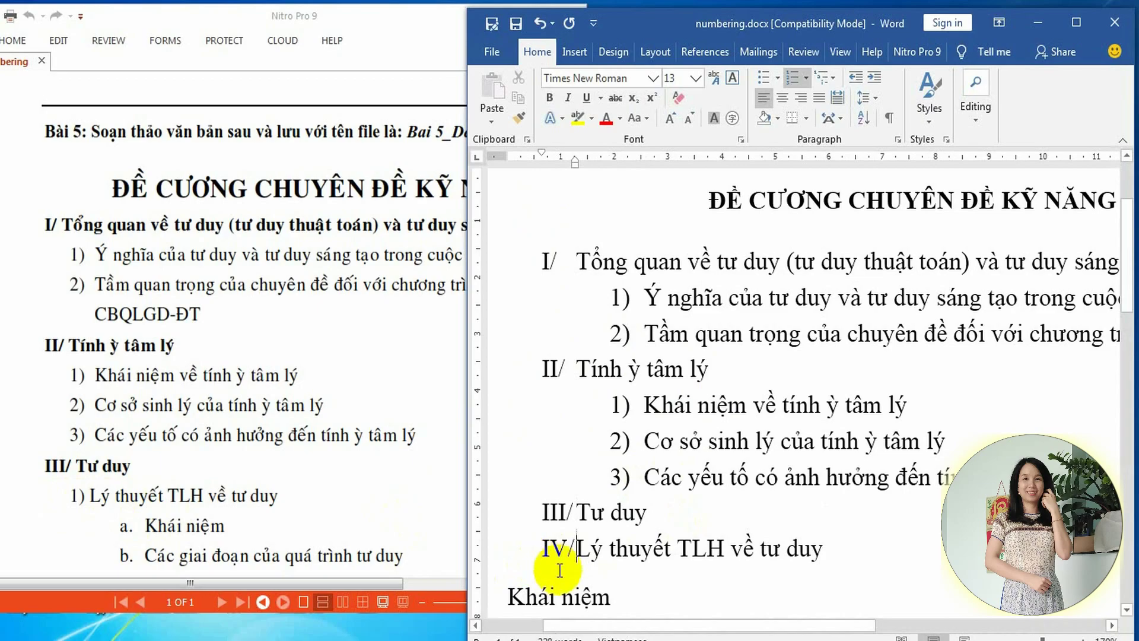
key("Tab")
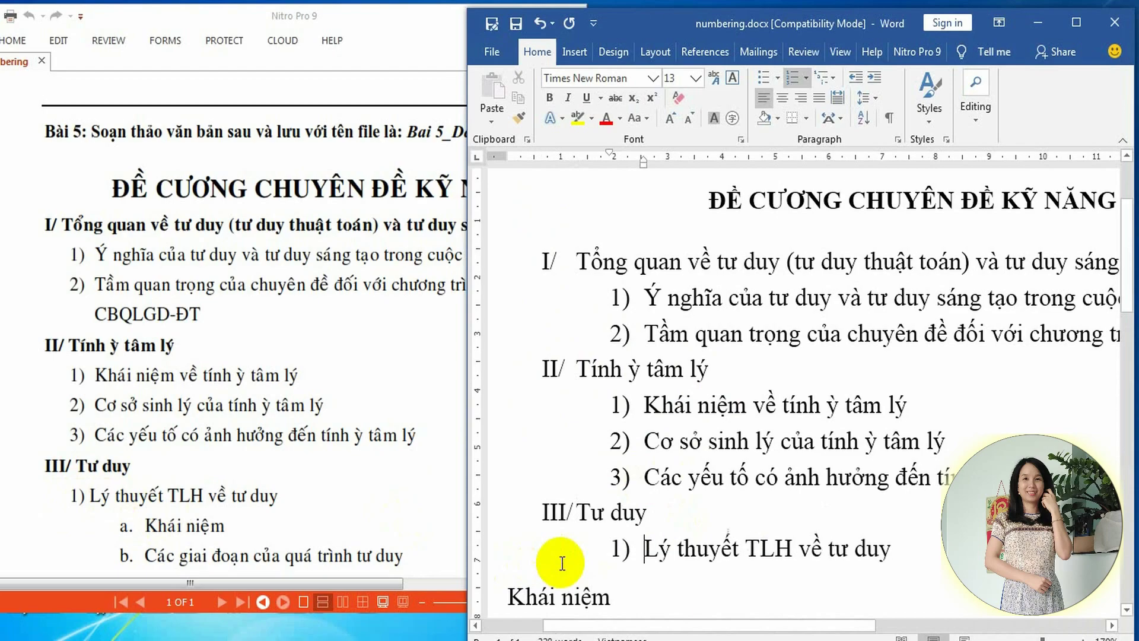
Check the reference PDF, then make 'Khái niệm' a third-level item under 'Lý thuyết TLH về tư duy'
left_click(305, 457)
scroll(309, 458, "down", 2)
scroll(308, 458, "down", 1)
scroll(302, 436, "down", 2)
left_click(661, 550)
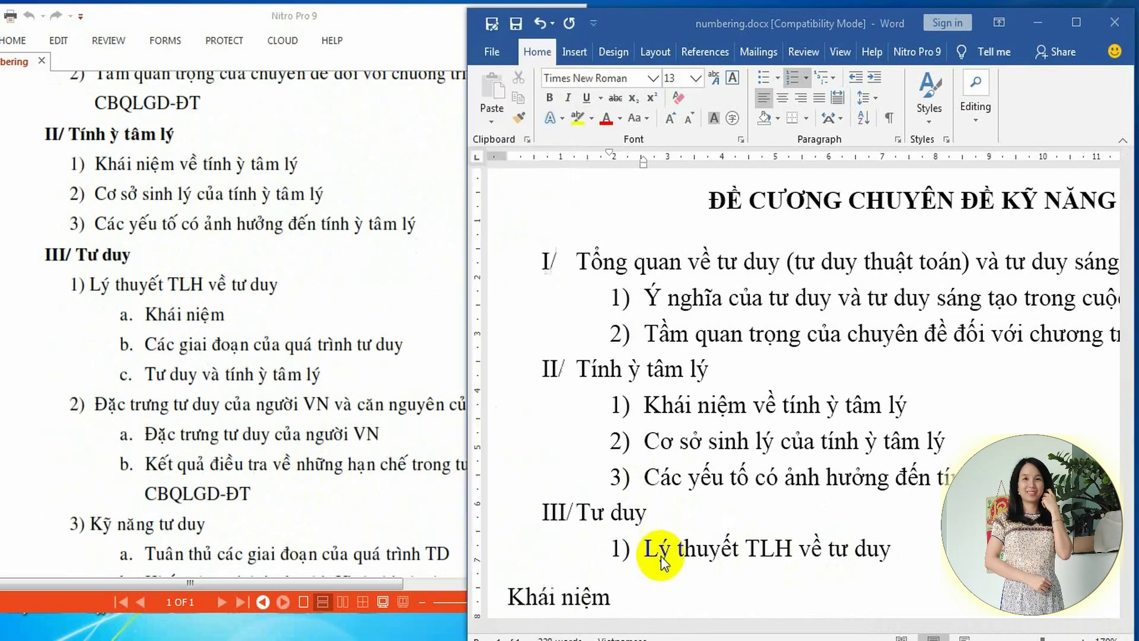
scroll(656, 544, "down", 2)
scroll(655, 544, "down", 2)
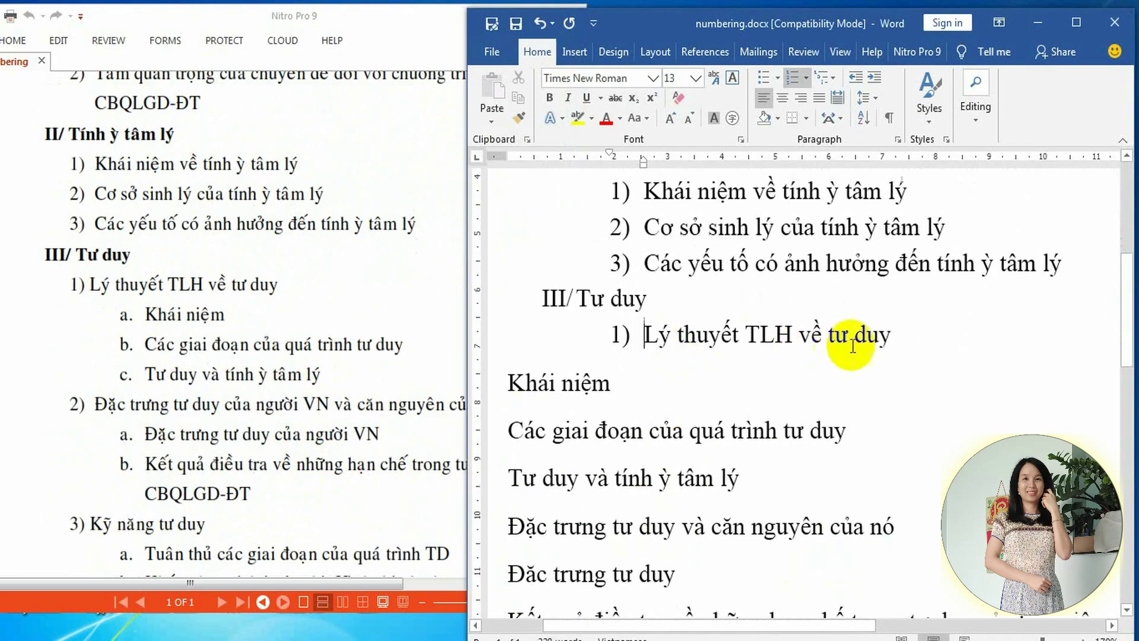
key("Delete")
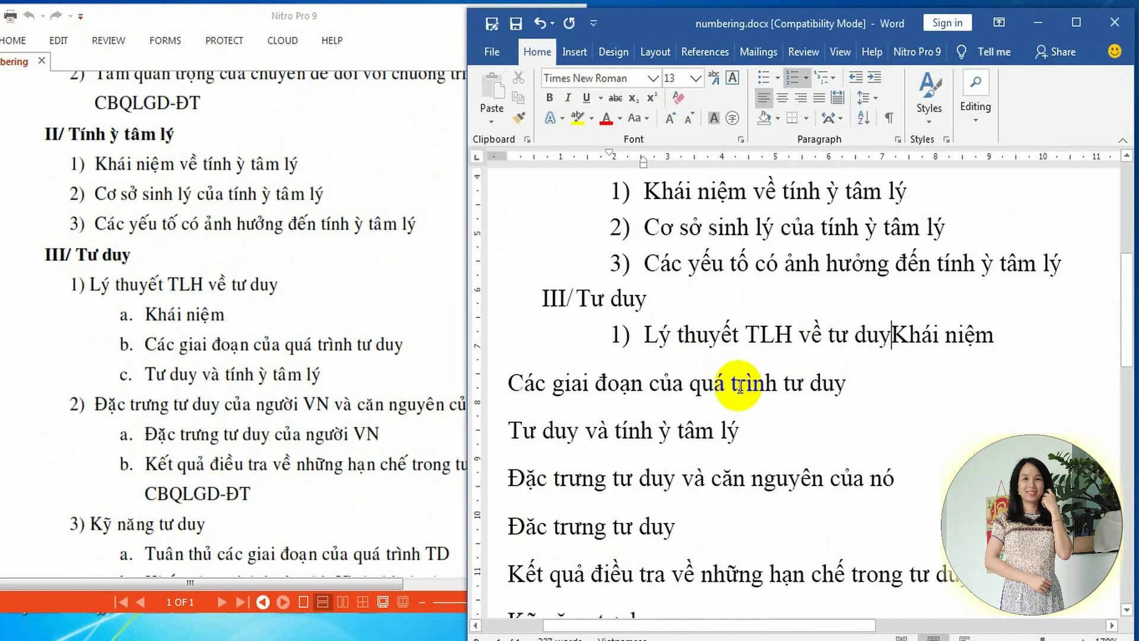
key("Return")
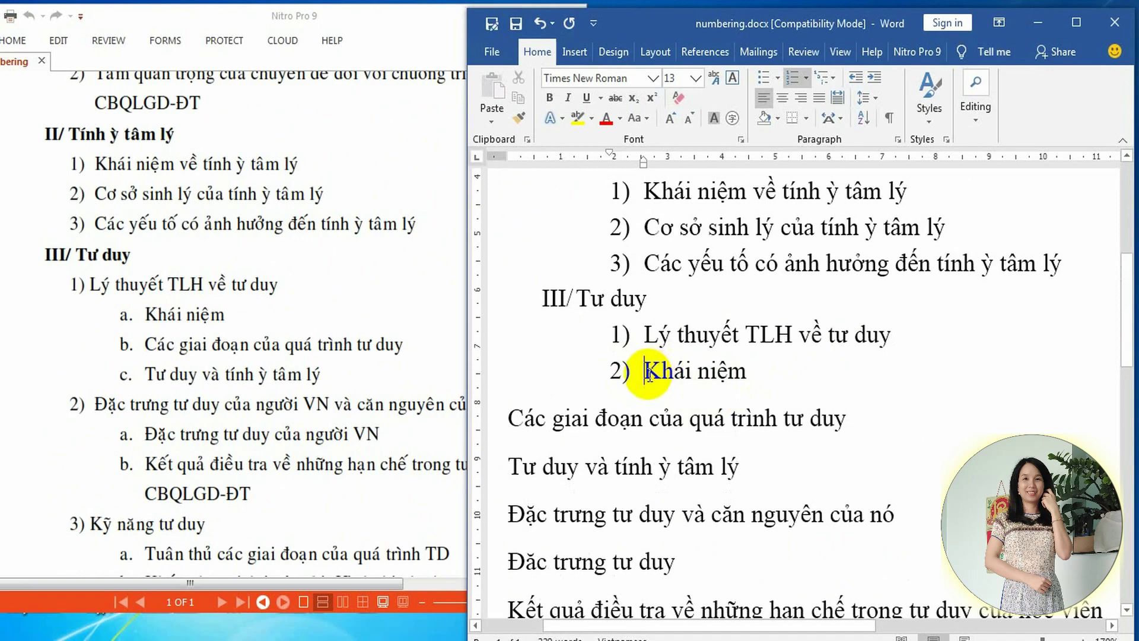
key("Tab")
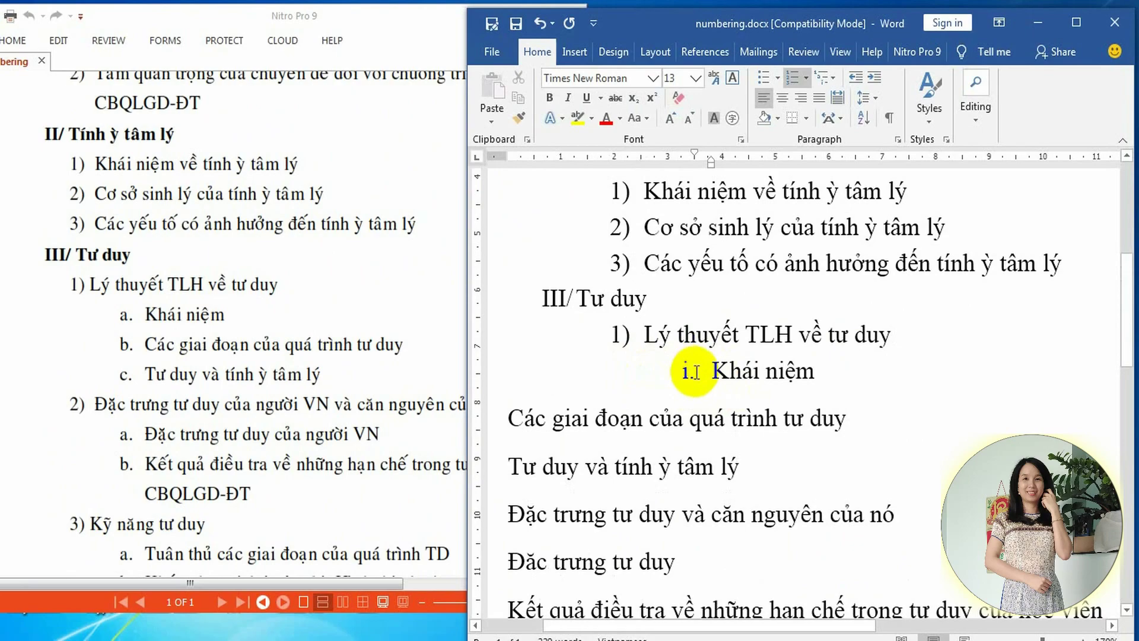
Define a new a, b, c lettered number format for the sub-level
left_click(807, 77)
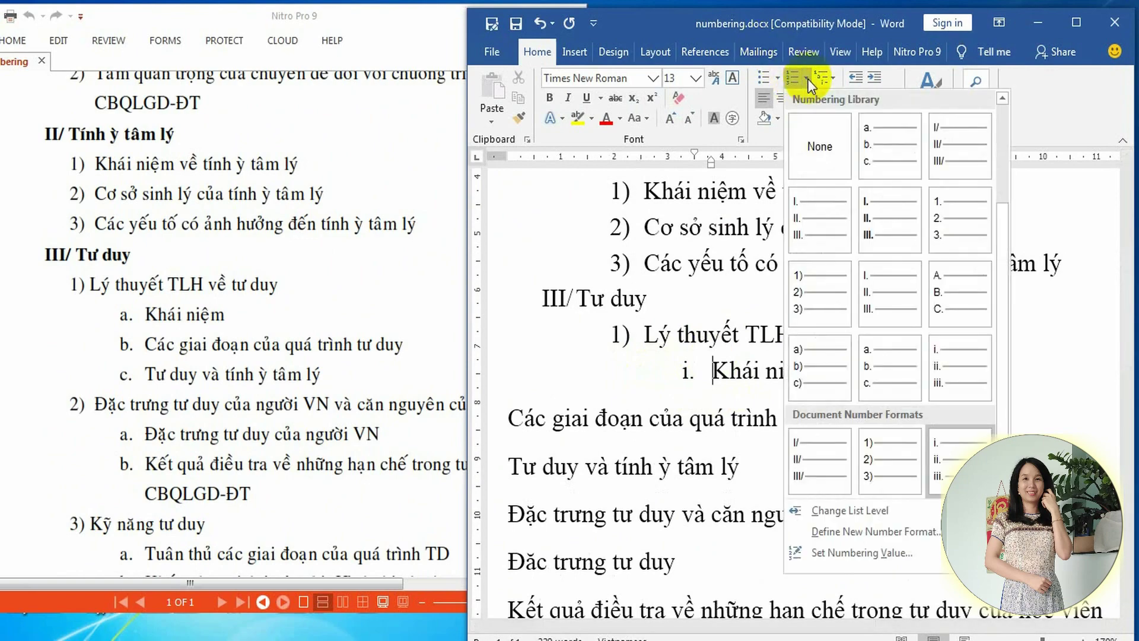
left_click(834, 531)
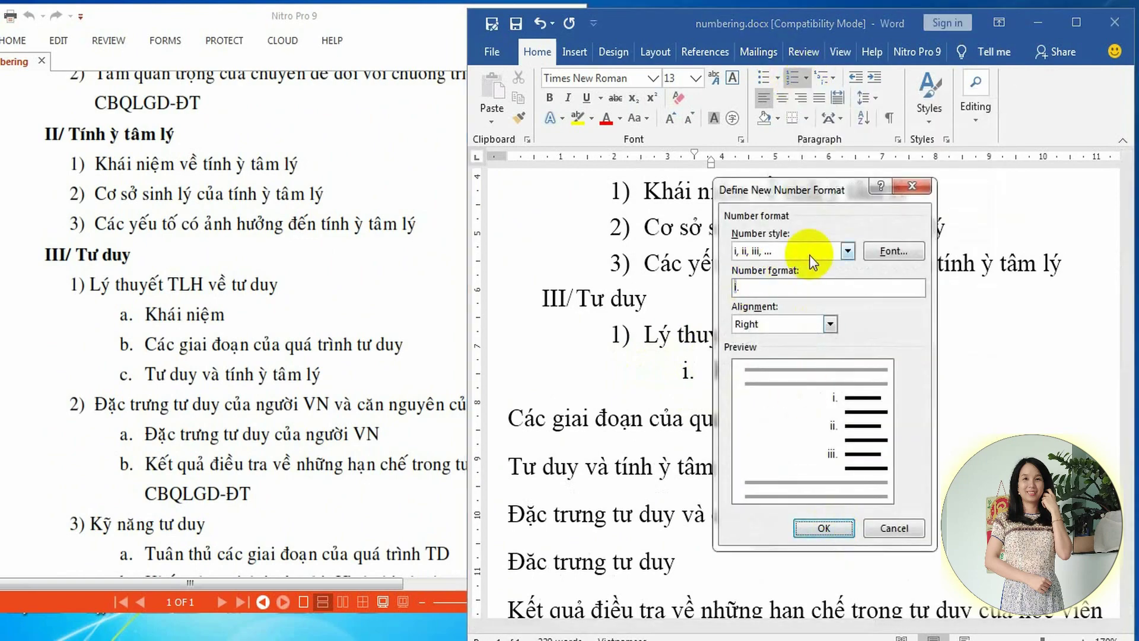
left_click(848, 250)
left_click_drag(848, 292, 849, 307)
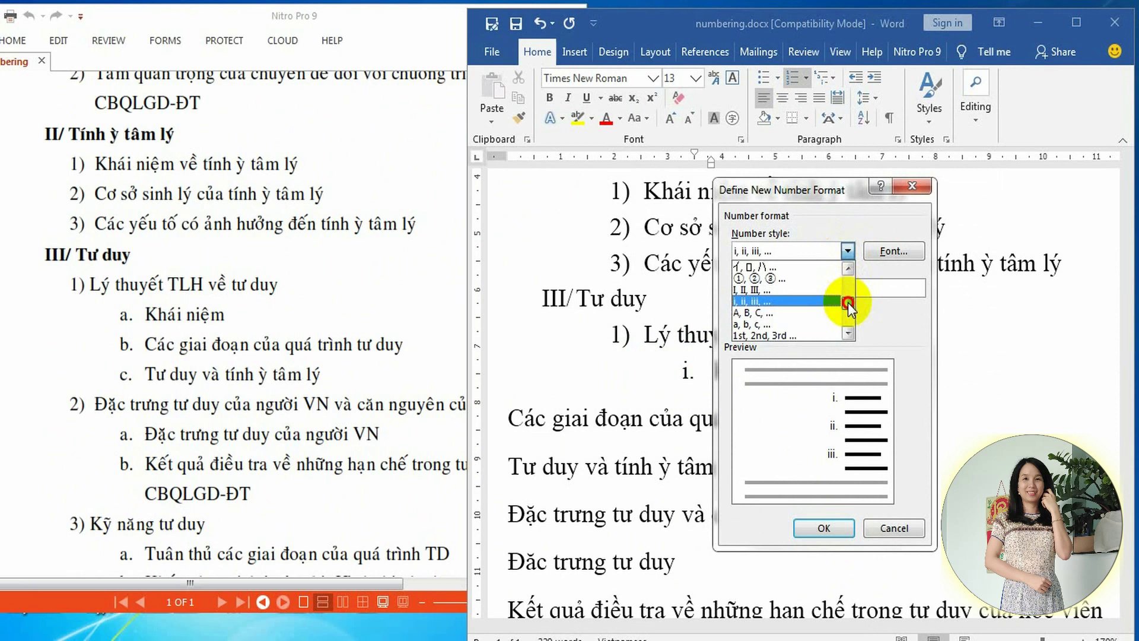
left_click(762, 303)
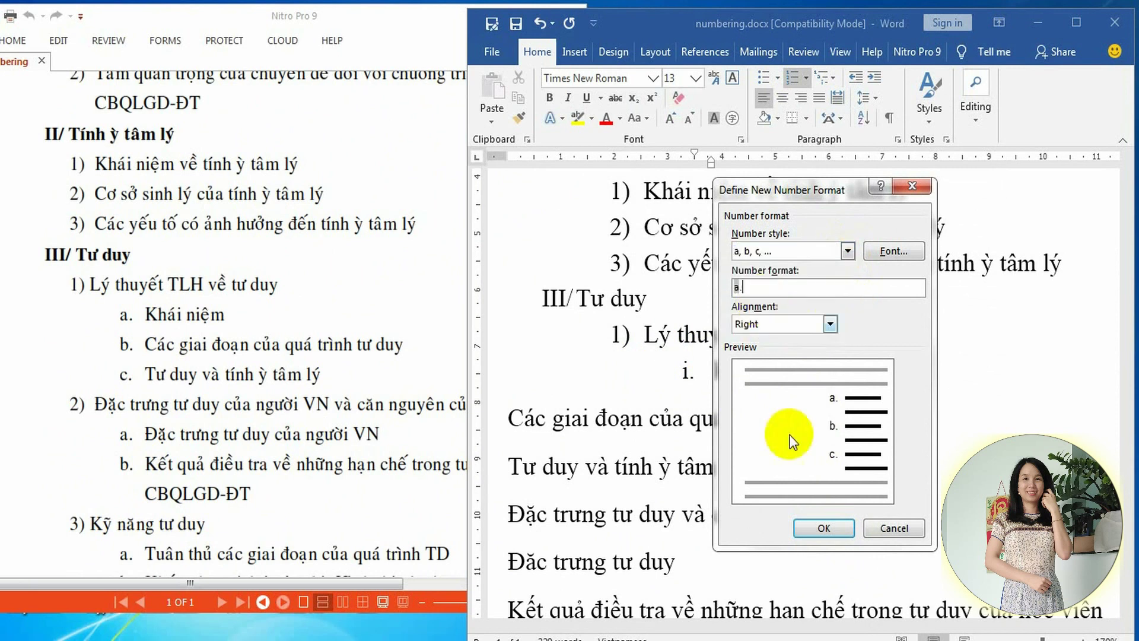
left_click(814, 528)
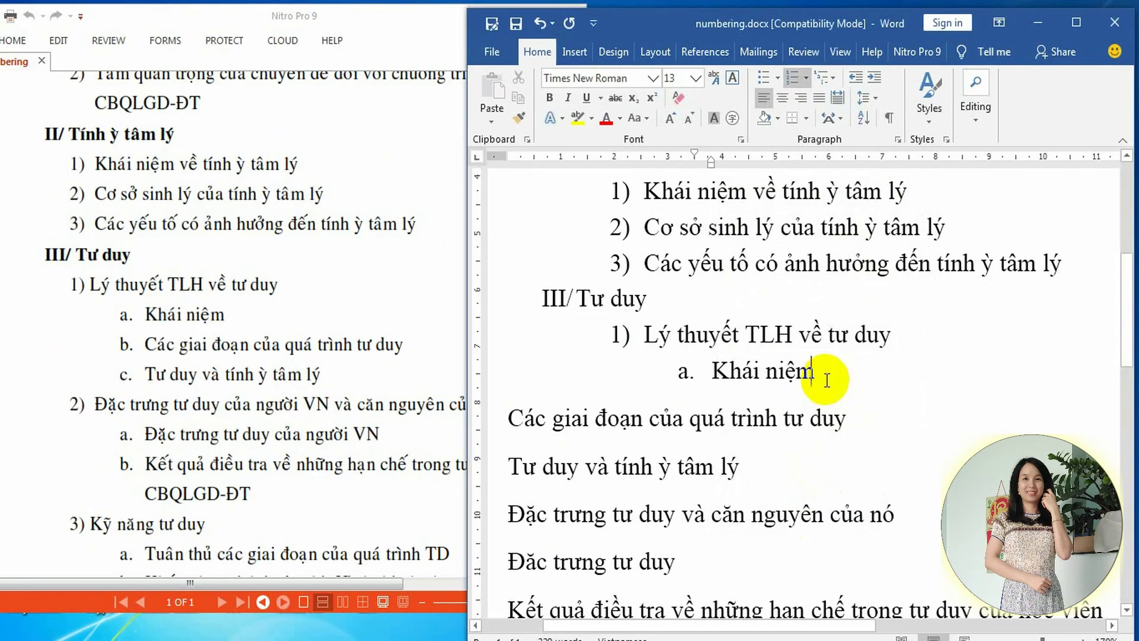
Make 'Các giai đoạn của quá trình tư duy', 'Tư duy và tính ỳ tâm lý' and the next line lettered items b., c., d
key("Delete")
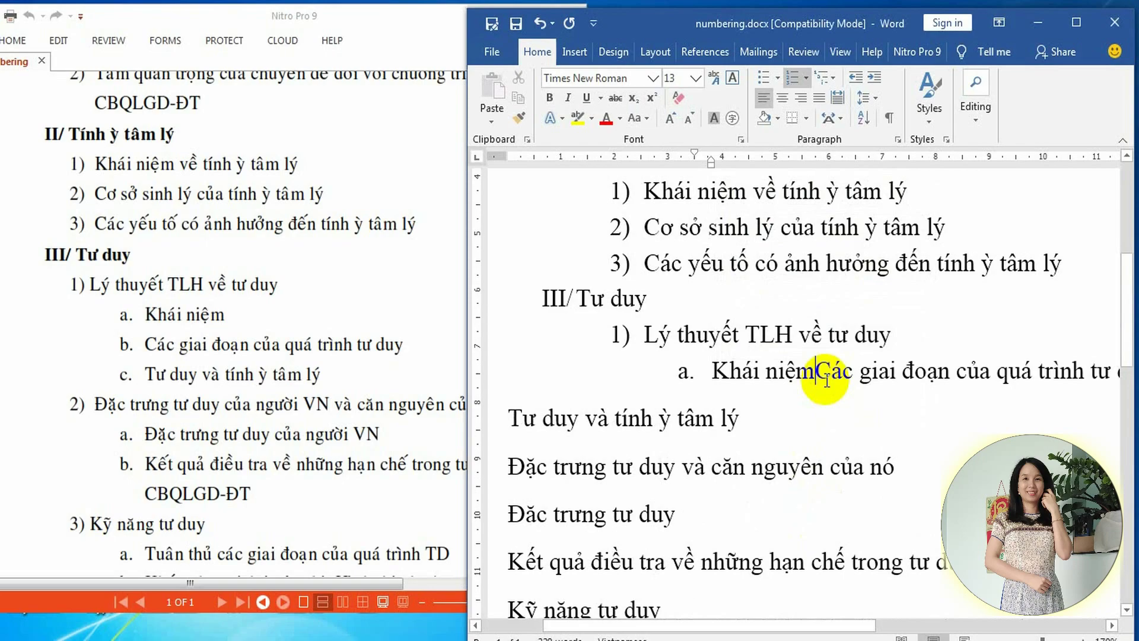
key("Return")
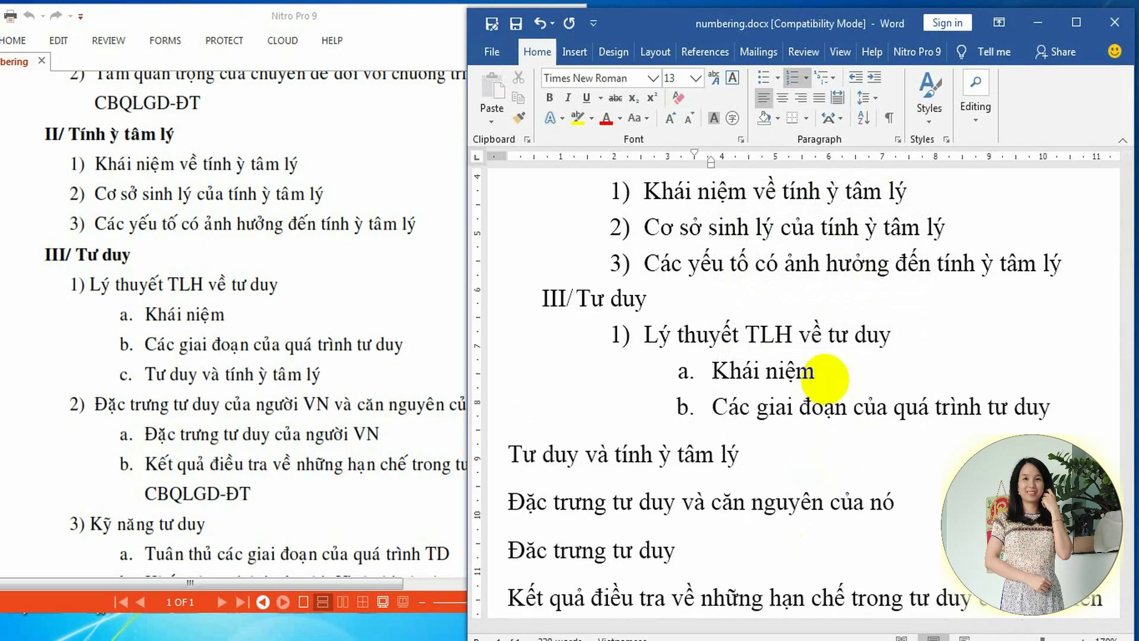
key("Delete")
key("Return")
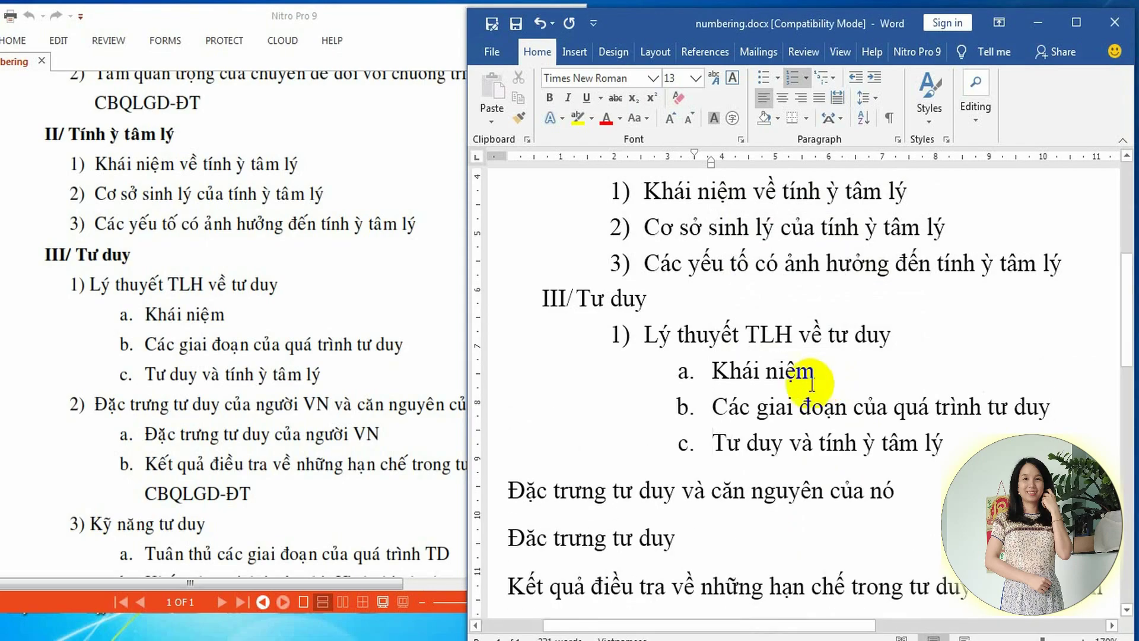
key("Delete")
key("Return")
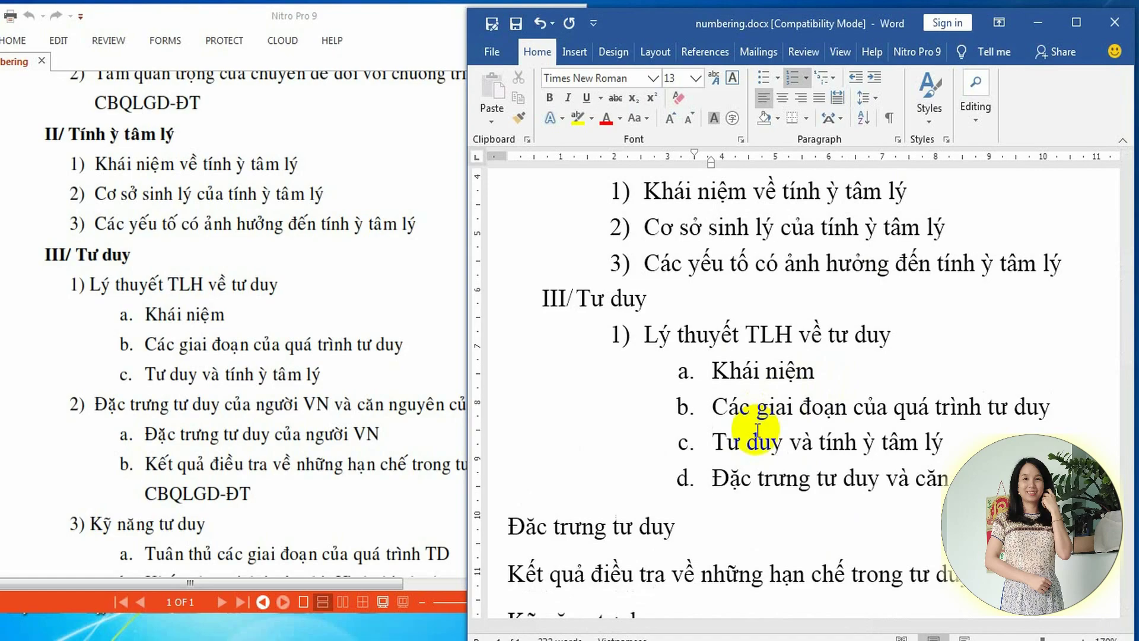
Promote item d. to point 2) and demote 'Đăc trưng tư duy' to lettered sub-item a
key("shift+Tab")
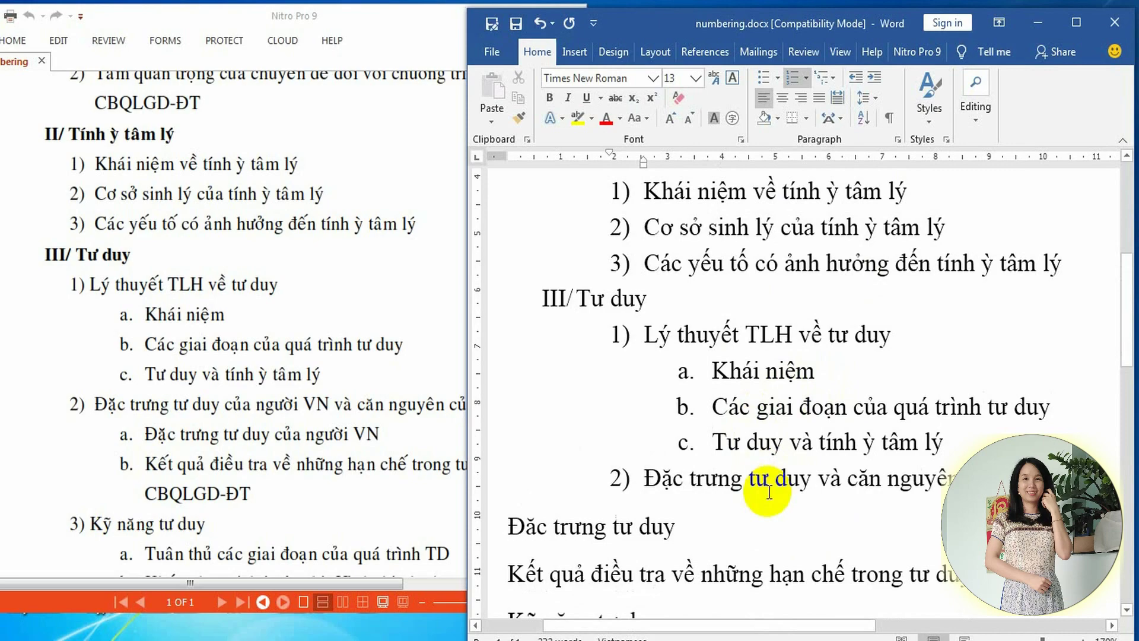
key("Delete")
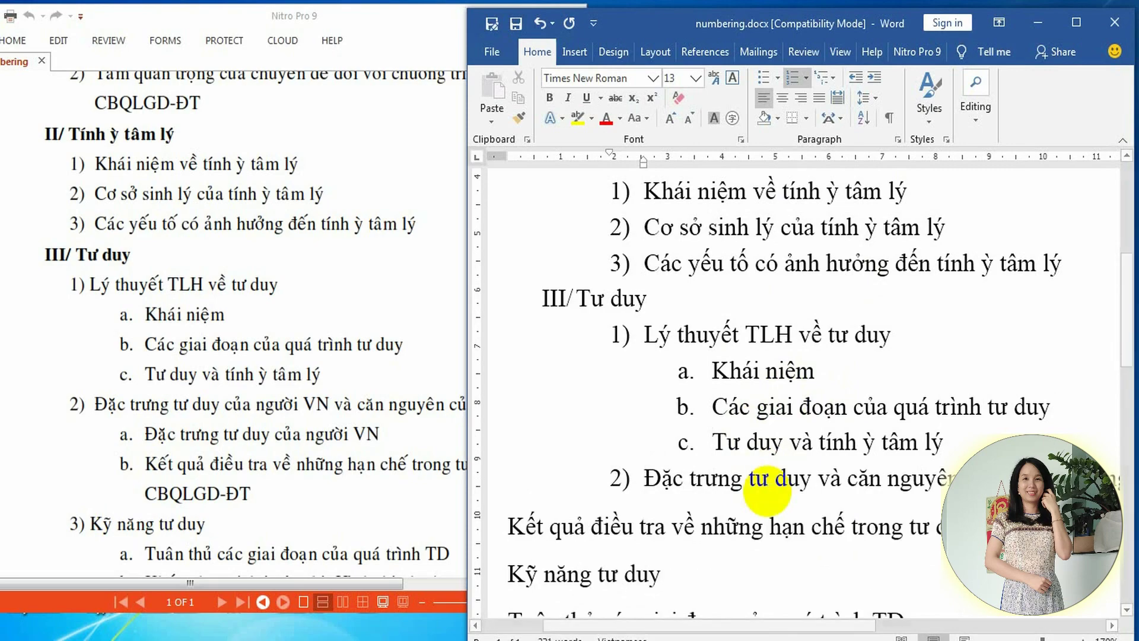
key("ctrl+z")
key("Tab")
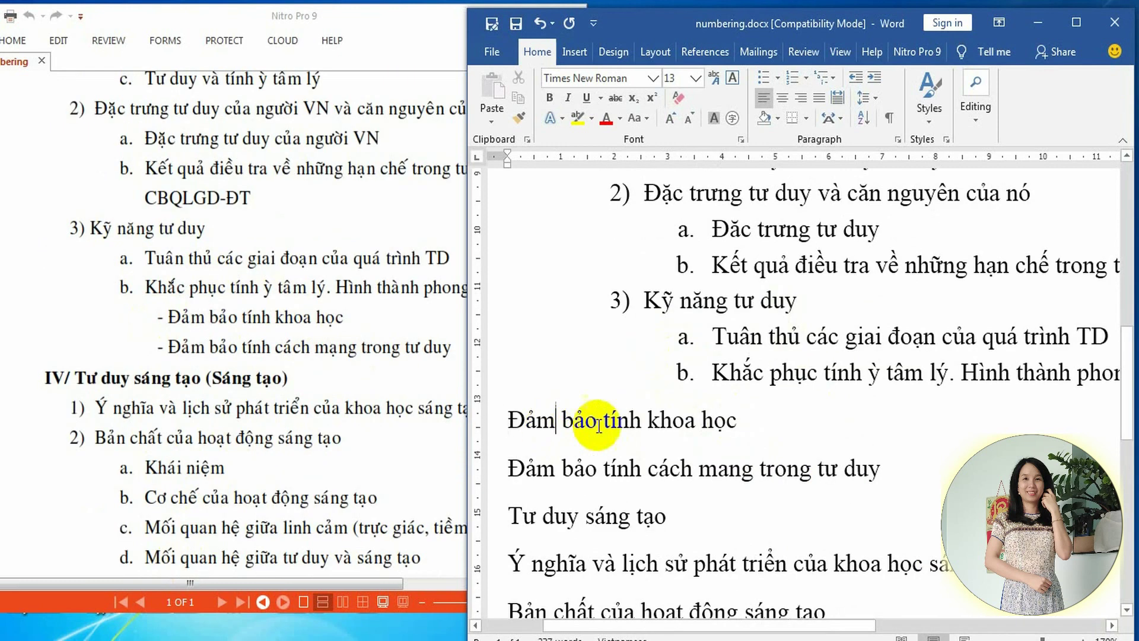
Give both 'Đảm bảo' lines a dash bullet
left_click(778, 78)
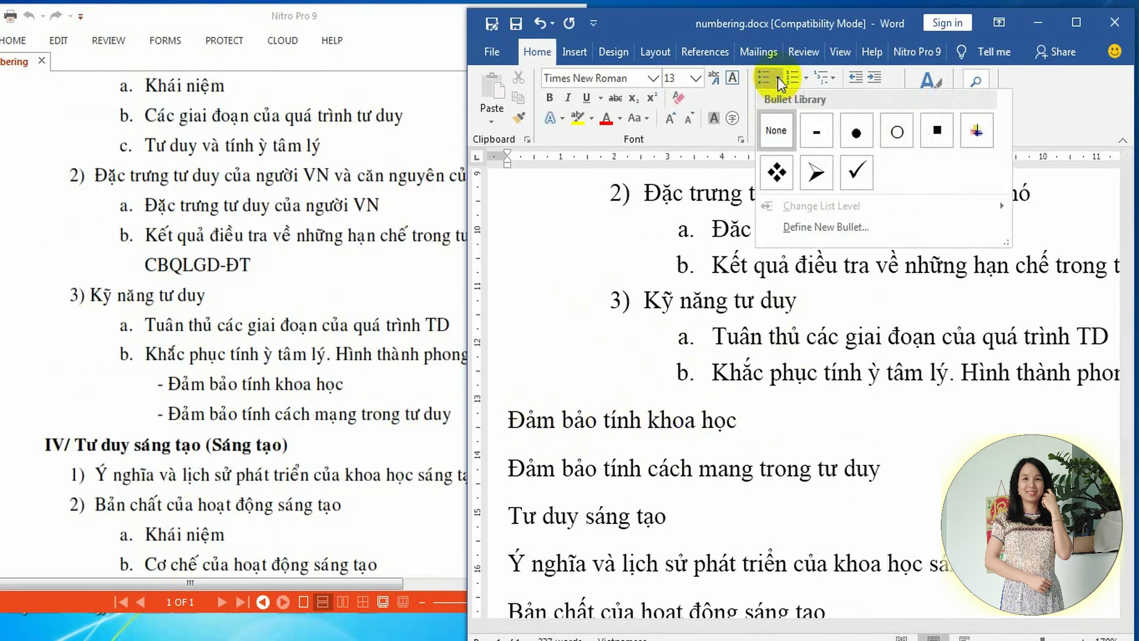
left_click(813, 128)
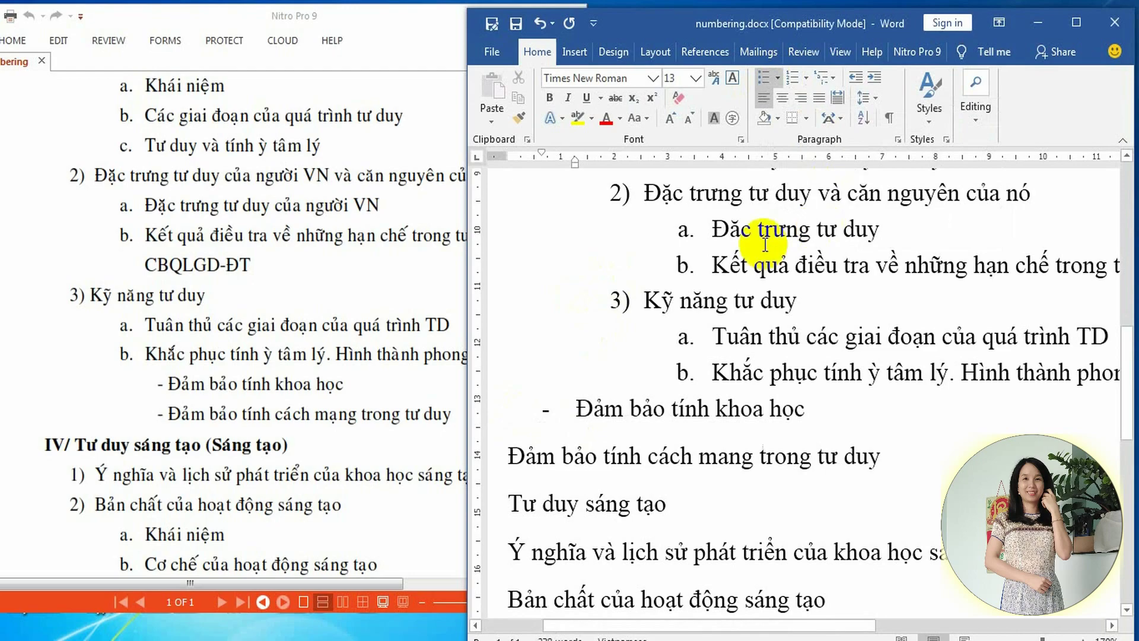
left_click(521, 460)
key("F4")
scroll(547, 398, "down", 1)
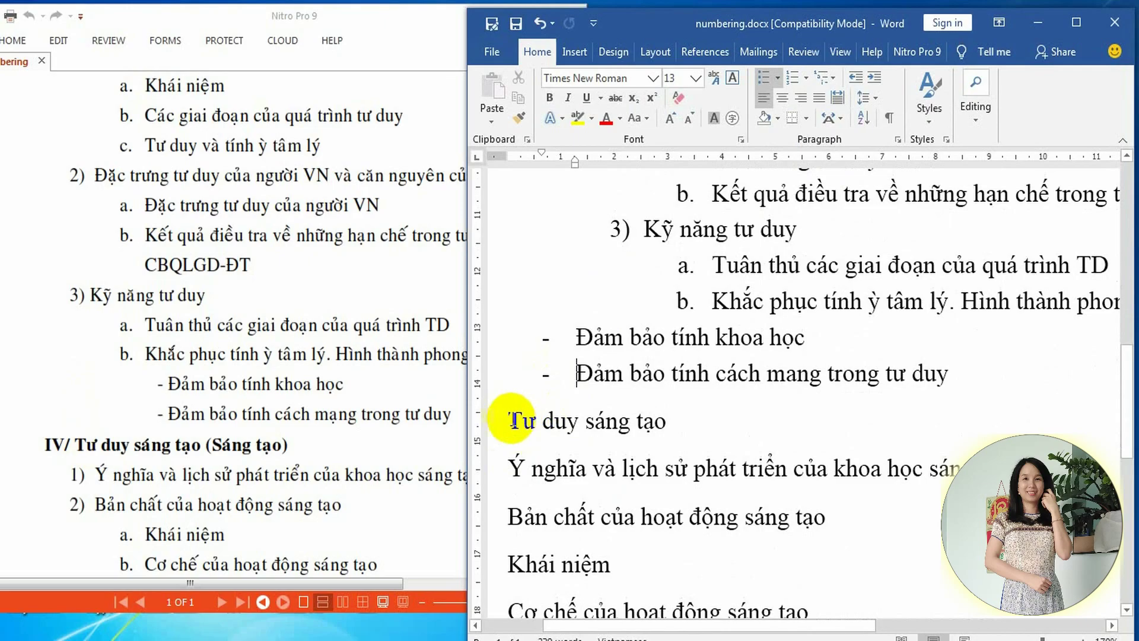
scroll(596, 416, "up", 1)
scroll(586, 432, "down", 1)
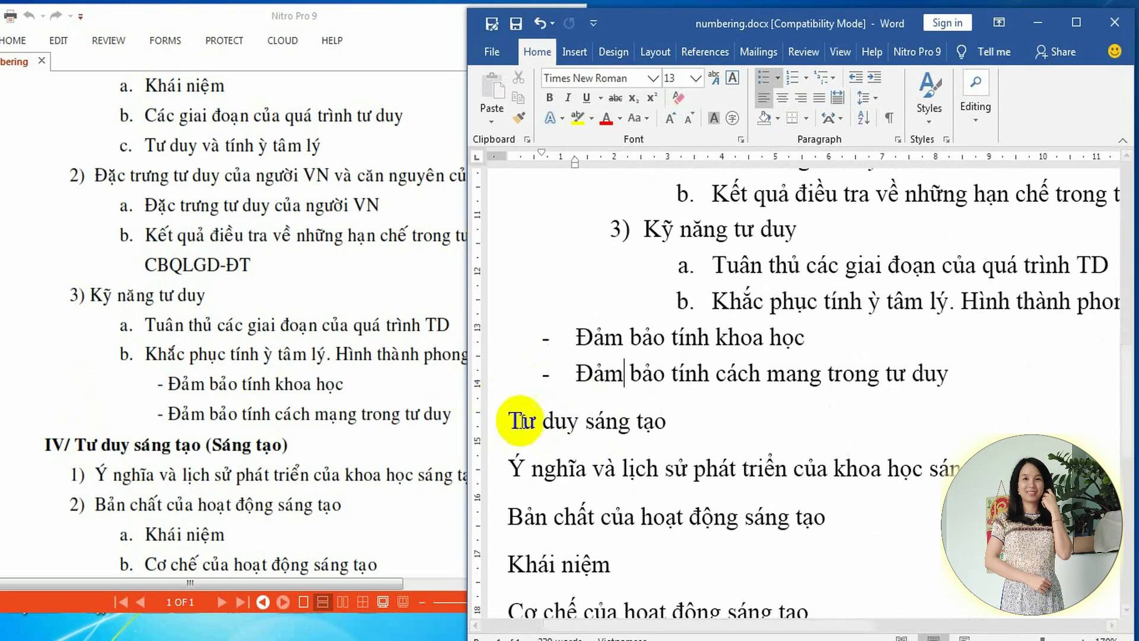
Copy the III/ heading format onto 'Tư duy sáng tạo' so it becomes heading IV/
left_click(594, 422)
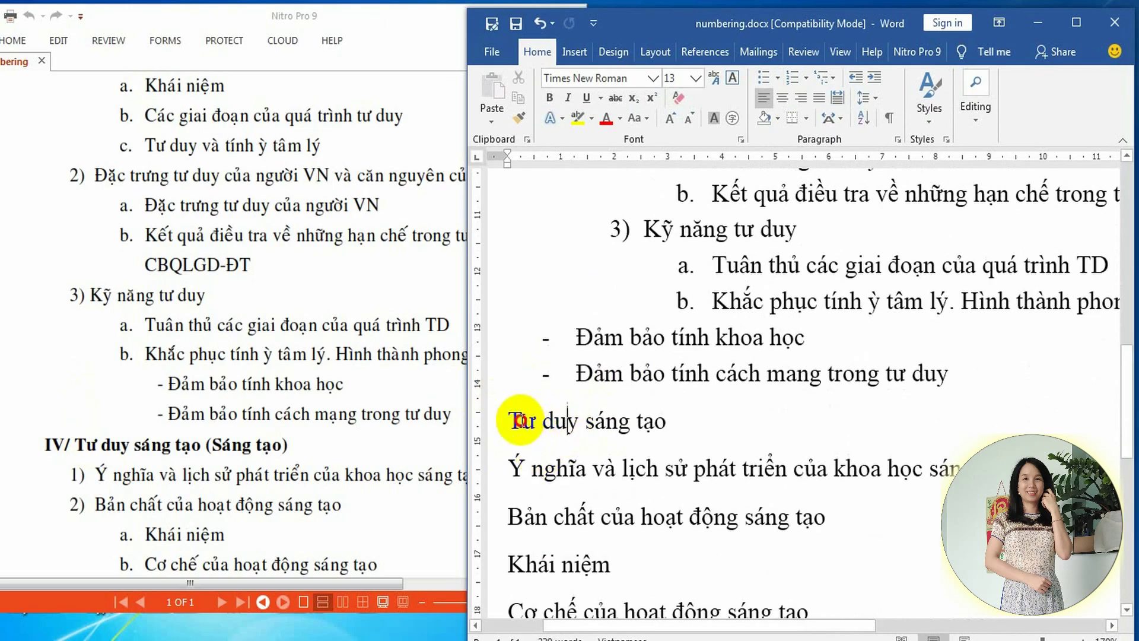
scroll(585, 425, "up", 3)
scroll(589, 432, "up", 2)
scroll(589, 432, "up", 1)
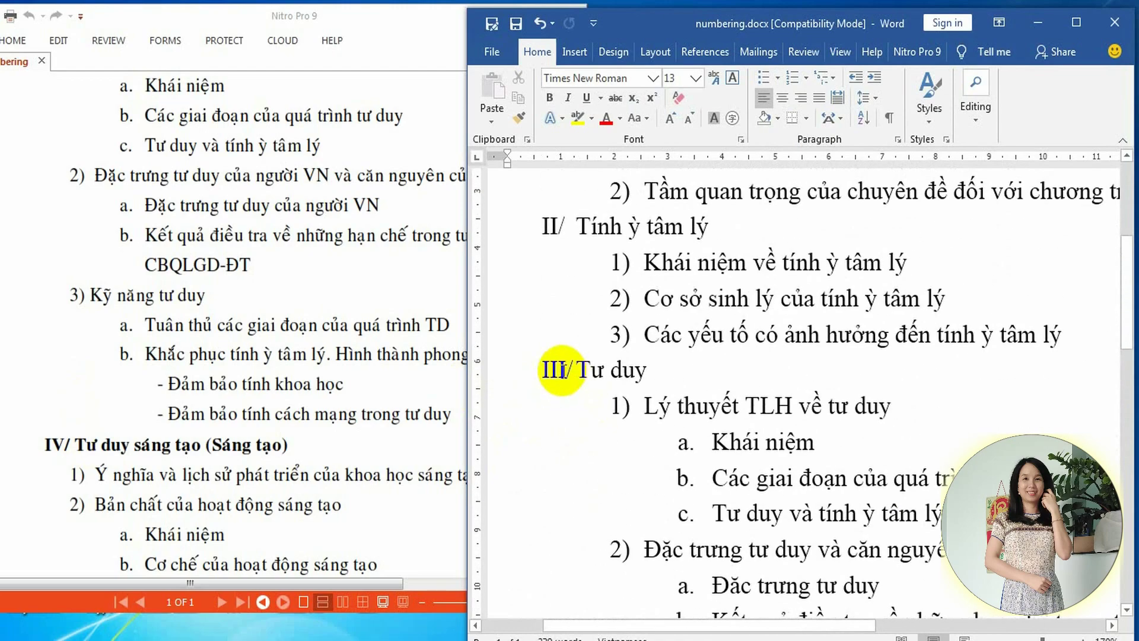
left_click(572, 368)
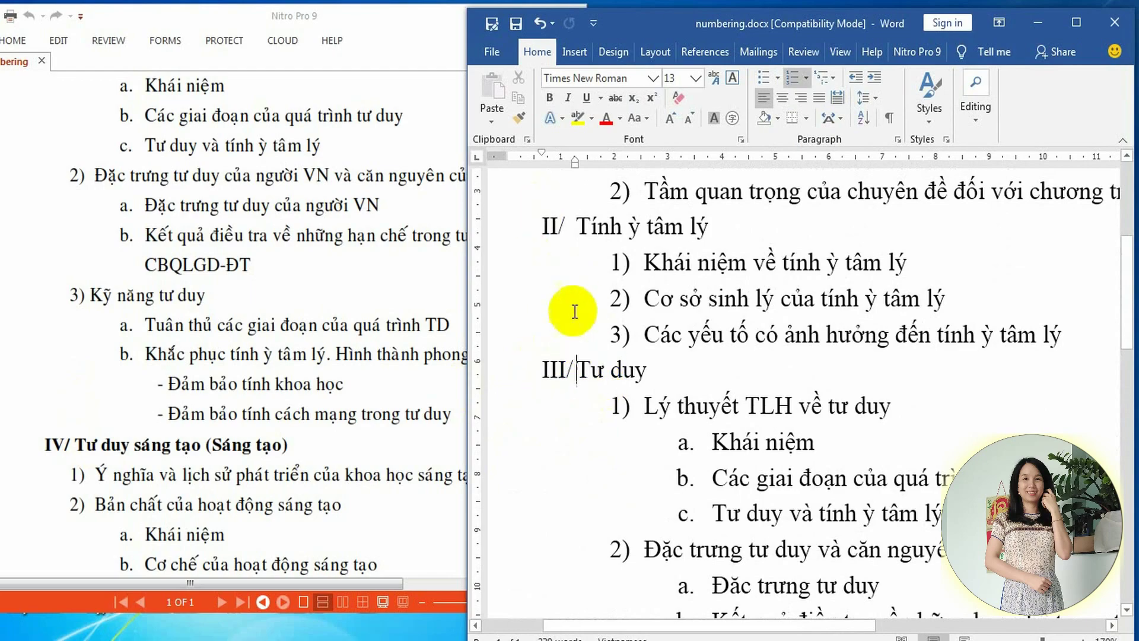
left_click(518, 116)
scroll(582, 392, "down", 3)
scroll(582, 403, "down", 3)
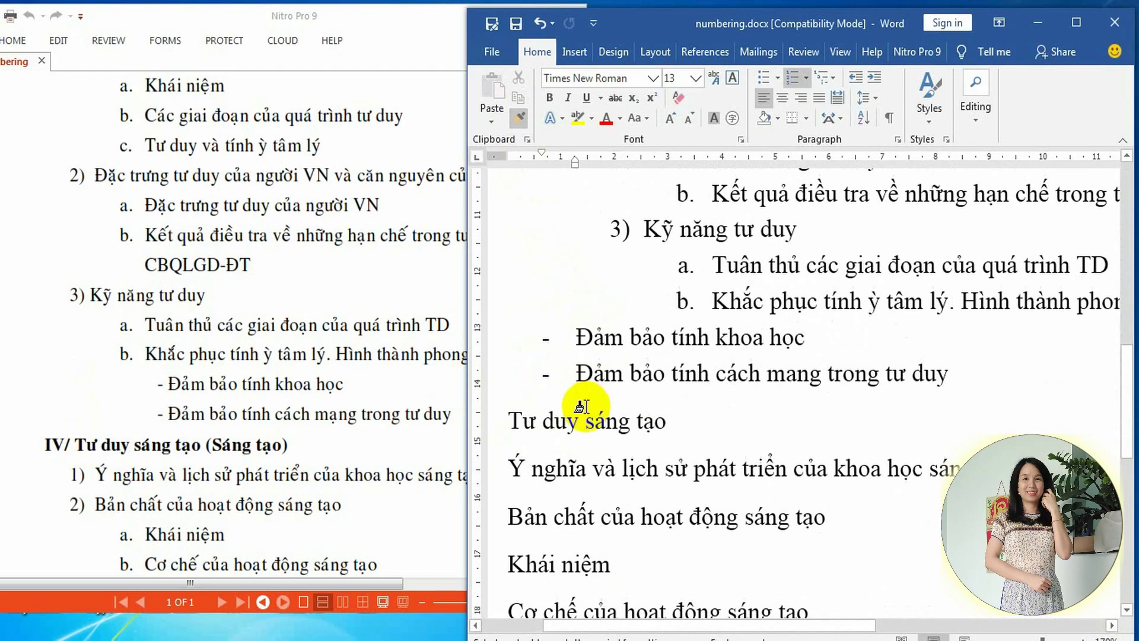
left_click(519, 415)
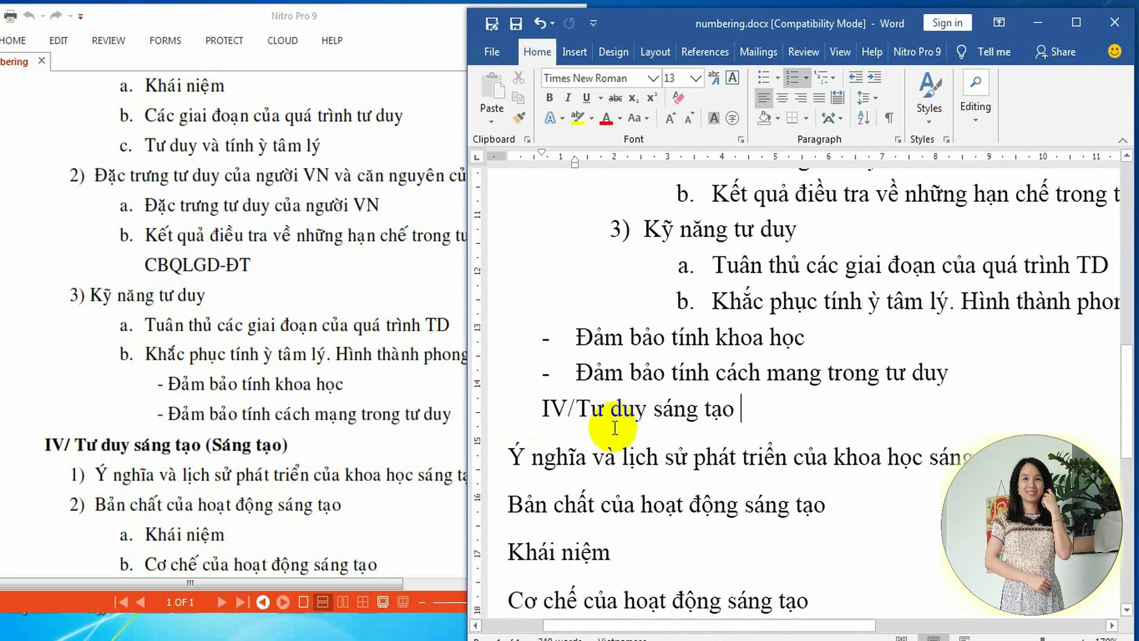
Split the lines under IV/ into points 1) Ý nghĩa và lịch sử…, 2) Bản chất…, 3) Khái niệm
key("Delete")
key("Return")
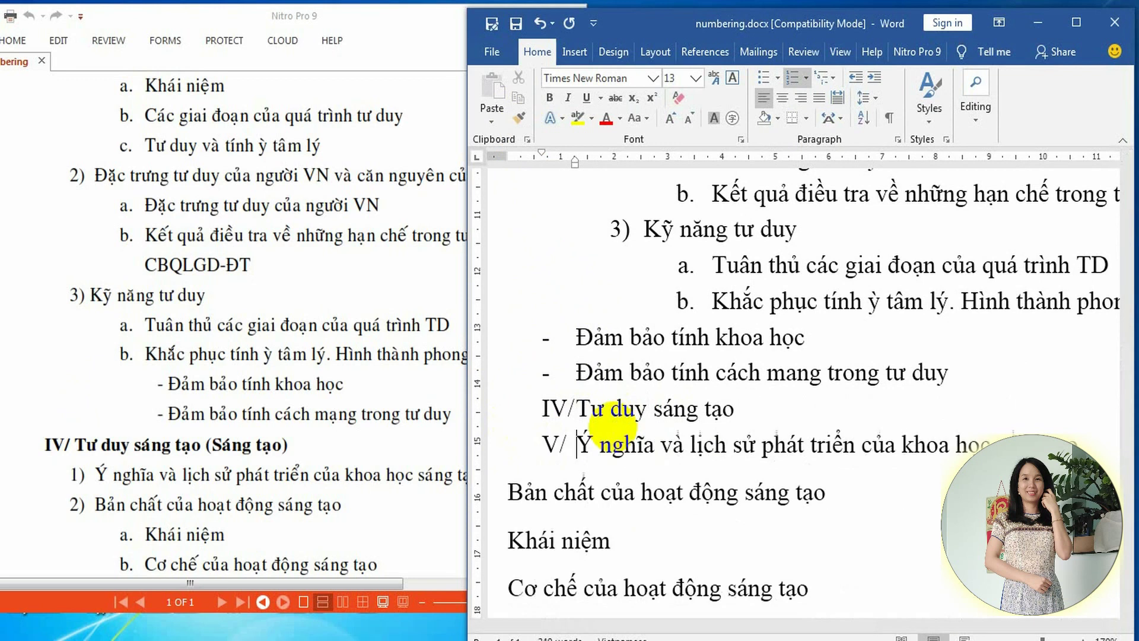
key("Tab")
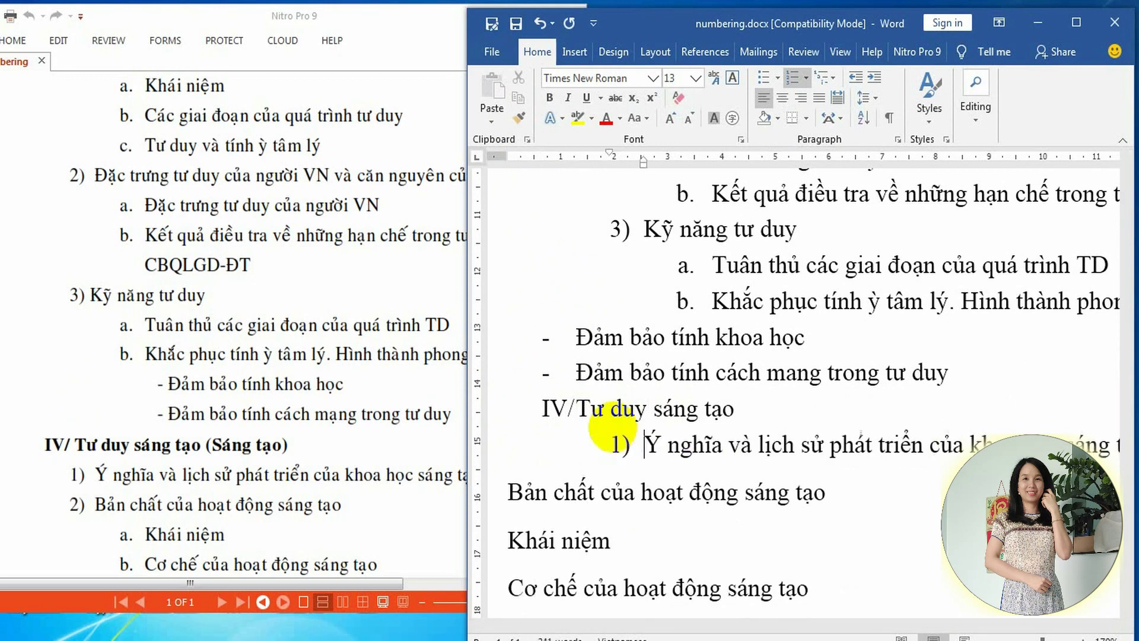
key("End")
key("Delete")
key("Return")
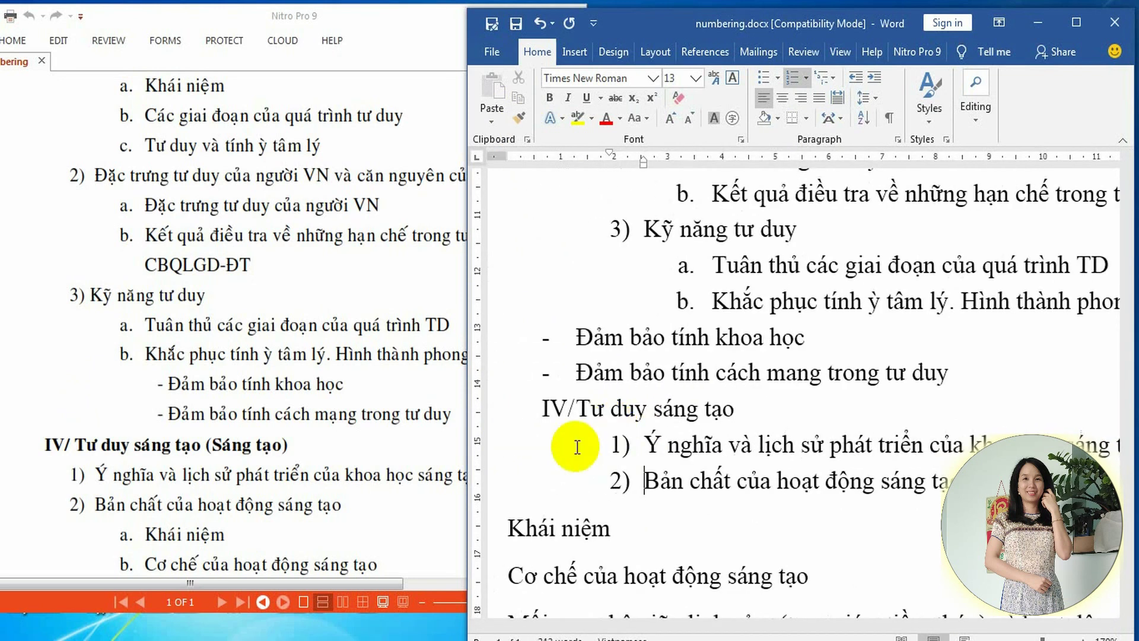
scroll(604, 490, "down", 1)
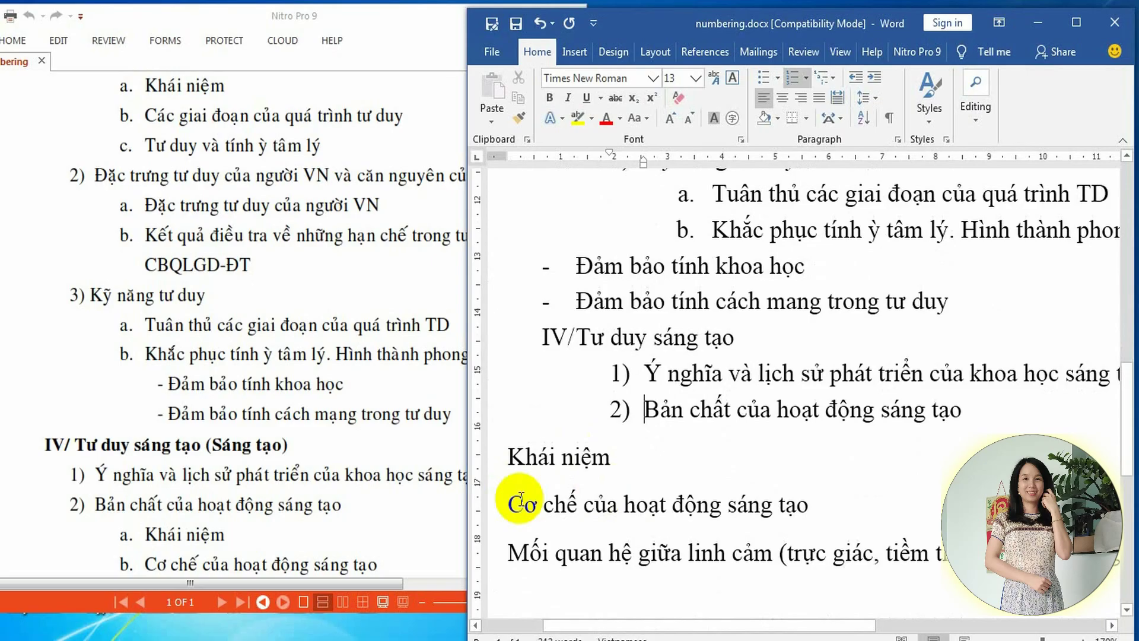
key("Delete")
key("Return")
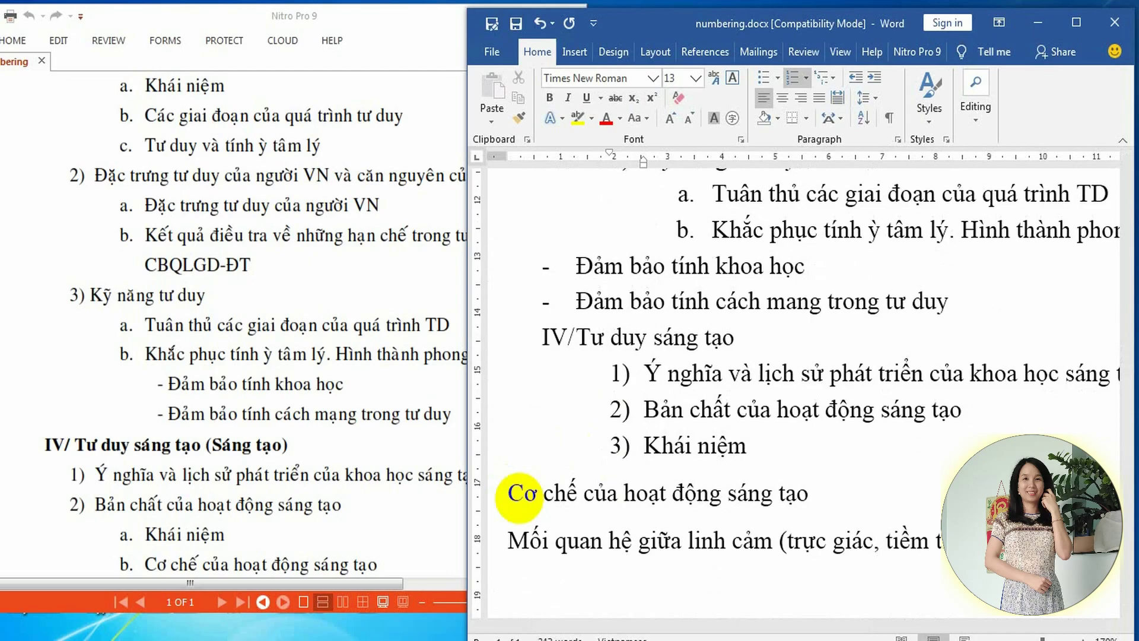
scroll(665, 405, "up", 15)
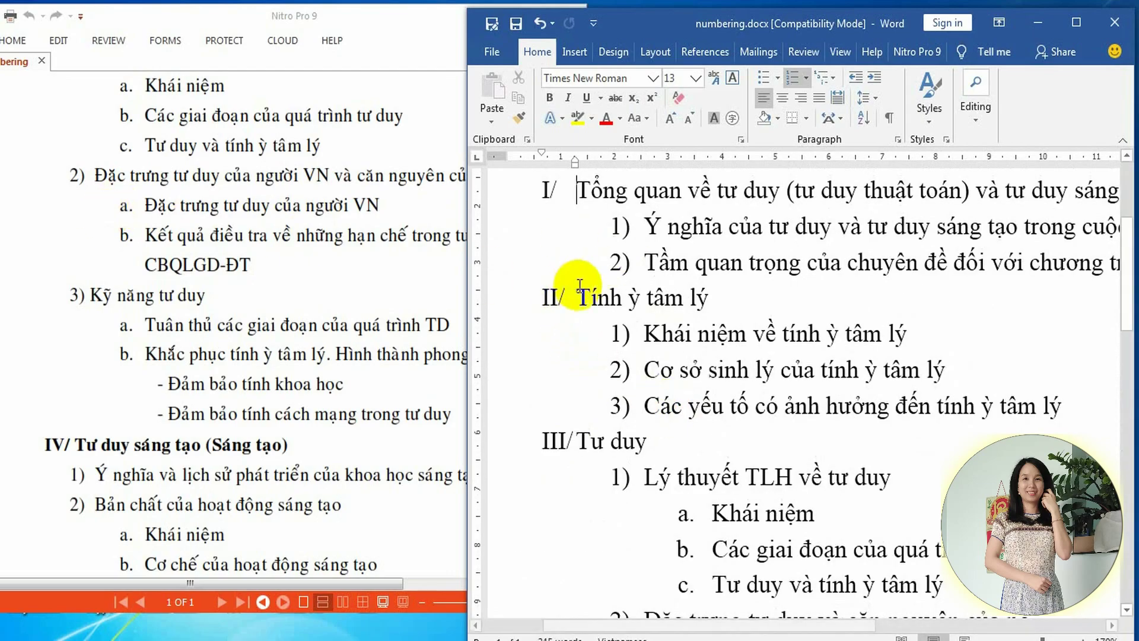
Set the I/ heading level's number position to 0 cm, followed by a space
scroll(621, 310, "up", 2)
scroll(558, 423, "up", 2)
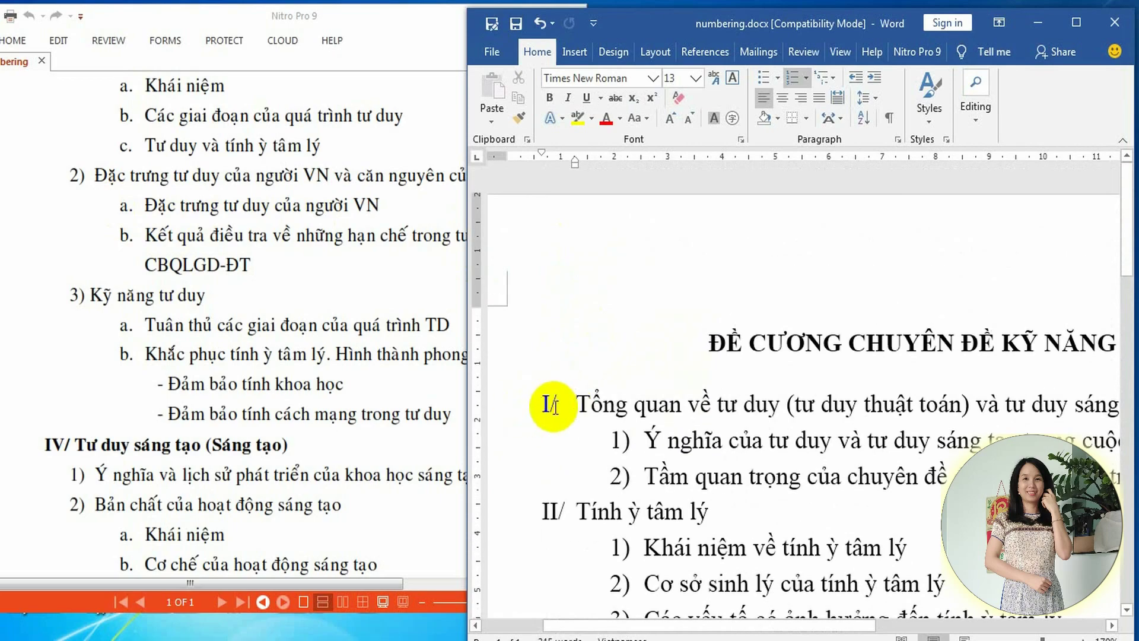
scroll(579, 332, "down", 2)
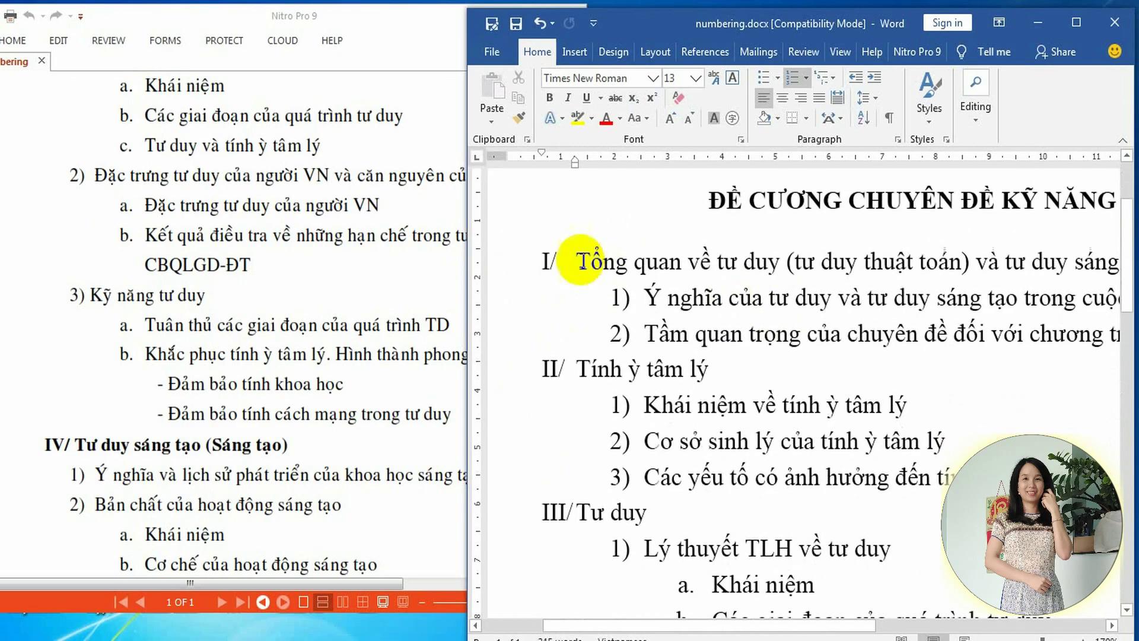
right_click(575, 258)
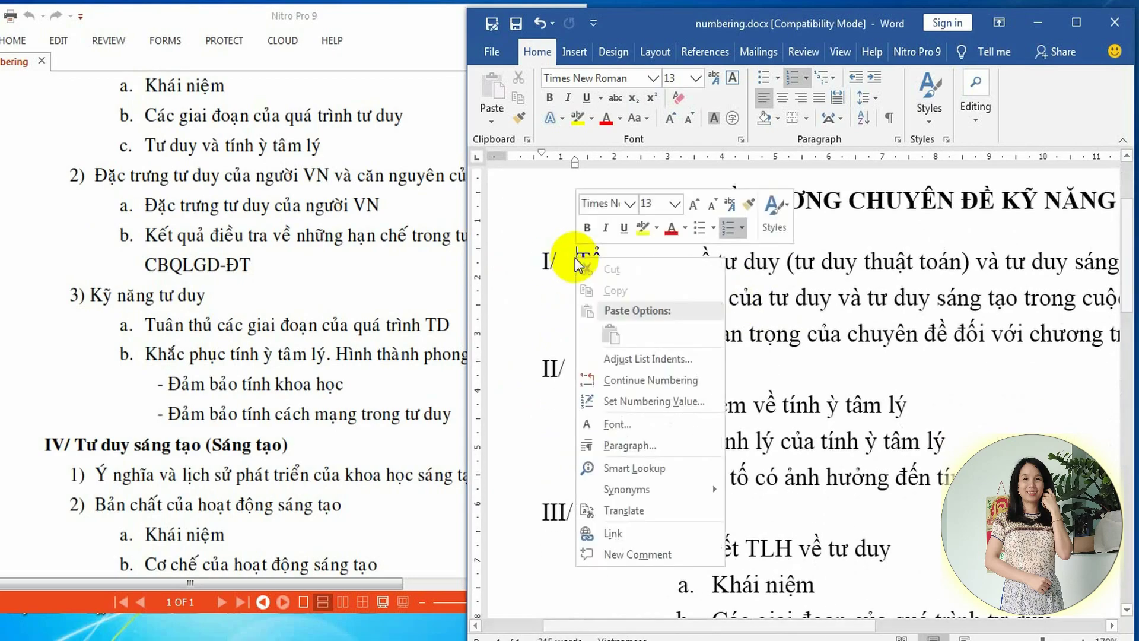
left_click(622, 359)
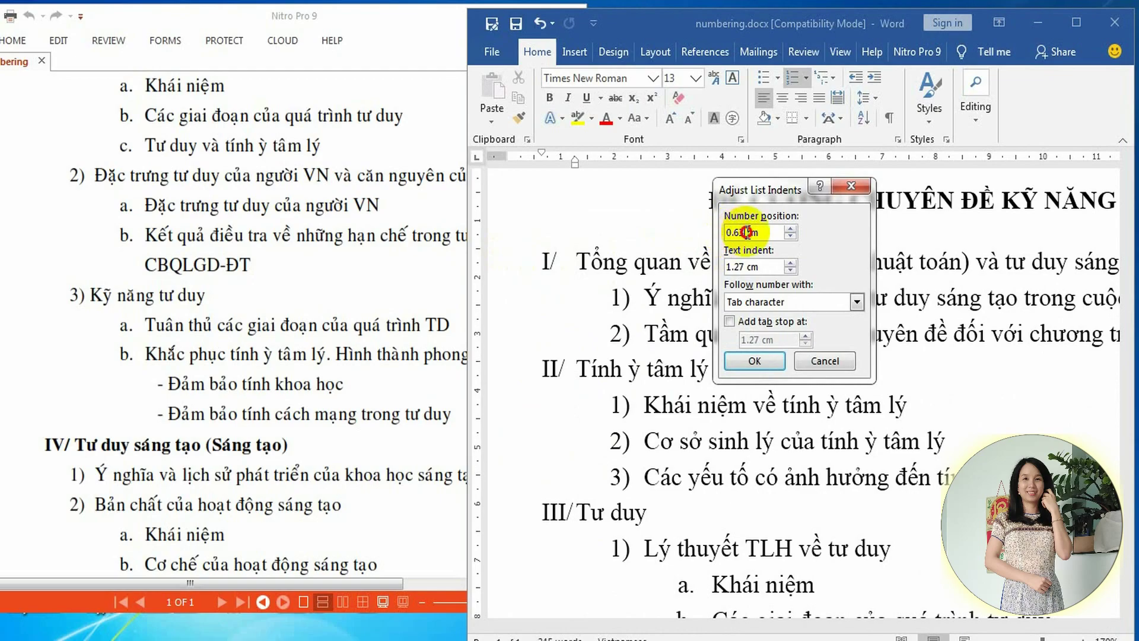
double_click(719, 232)
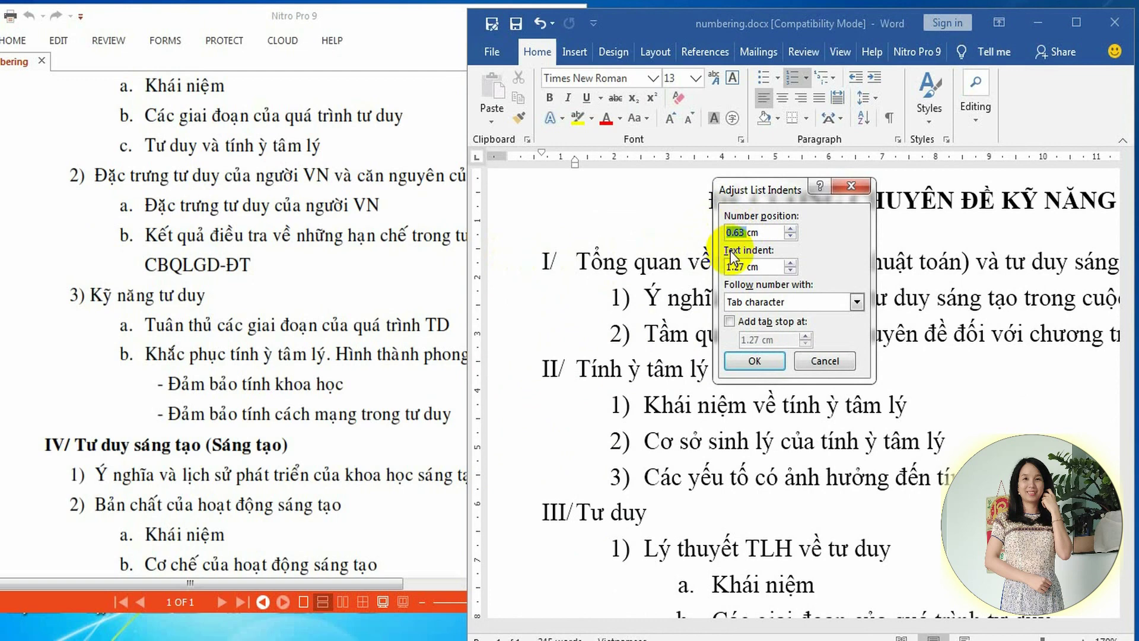
type("0")
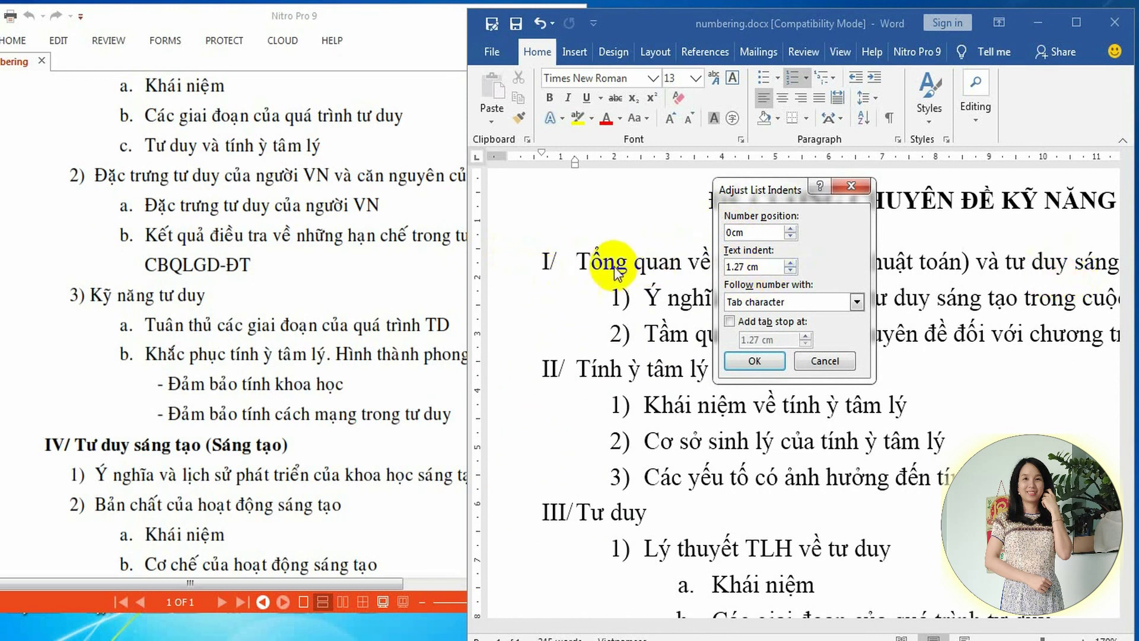
double_click(729, 267)
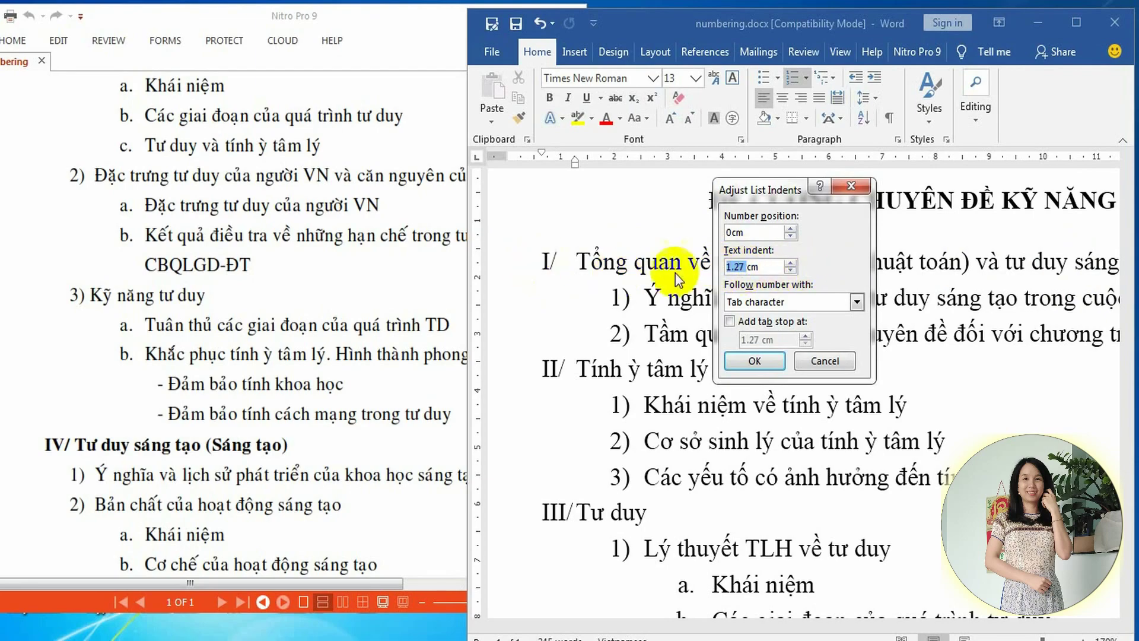
left_click(753, 302)
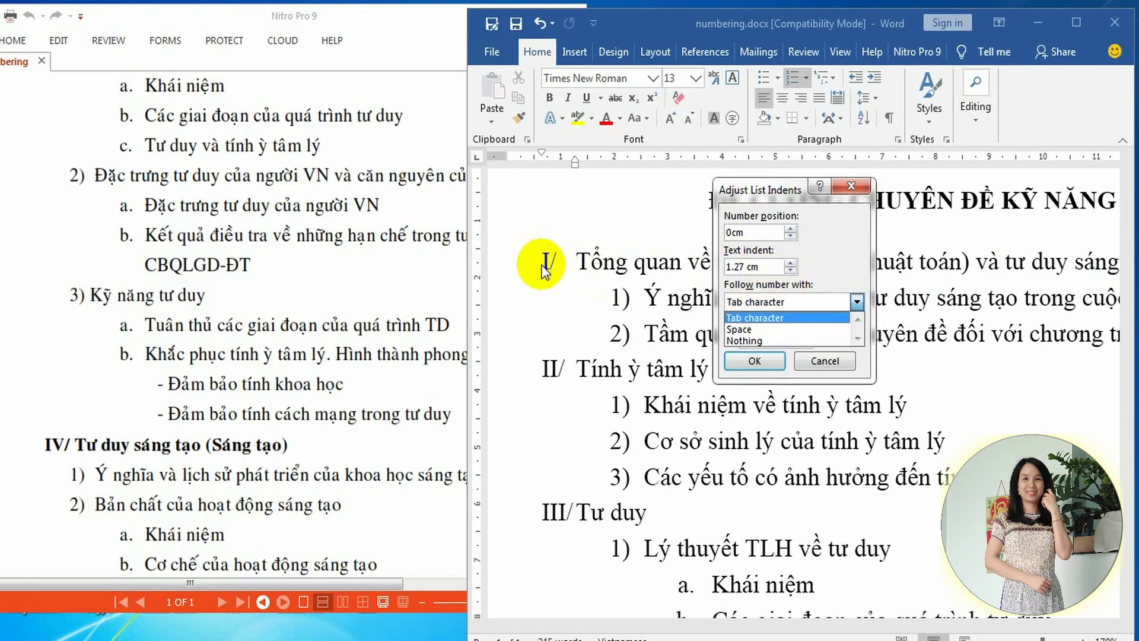
left_click(735, 329)
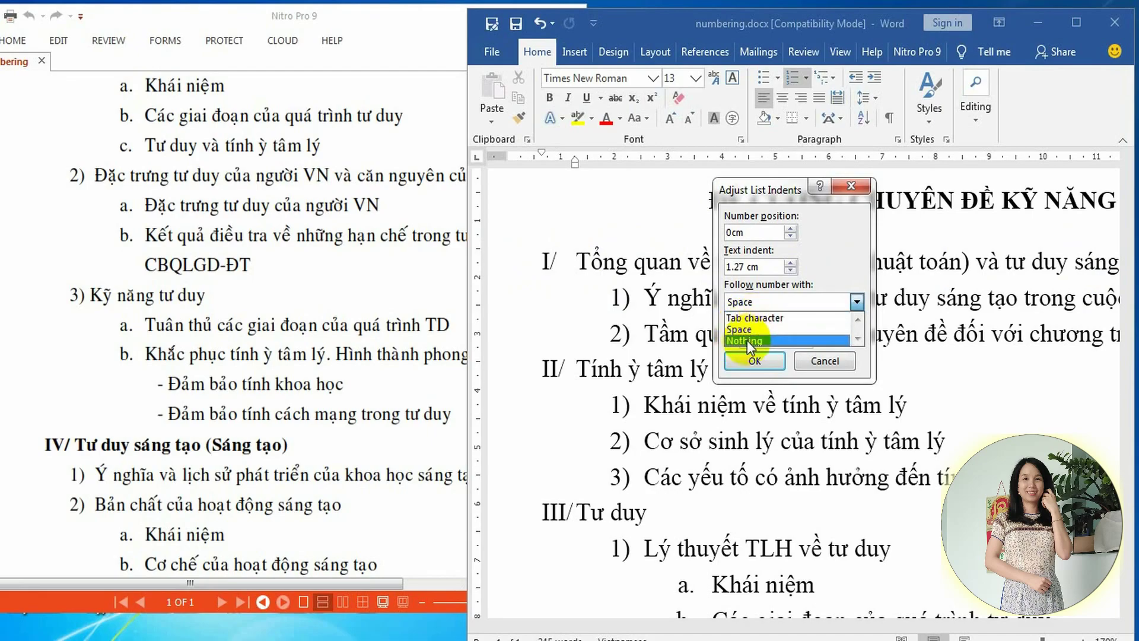
left_click(740, 330)
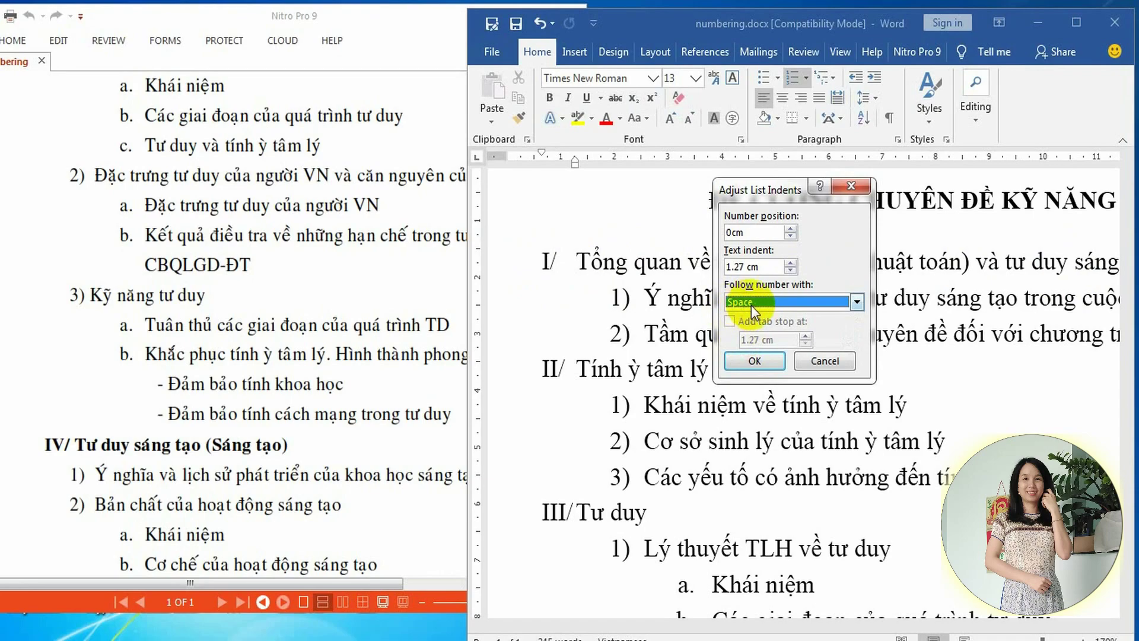
left_click(745, 360)
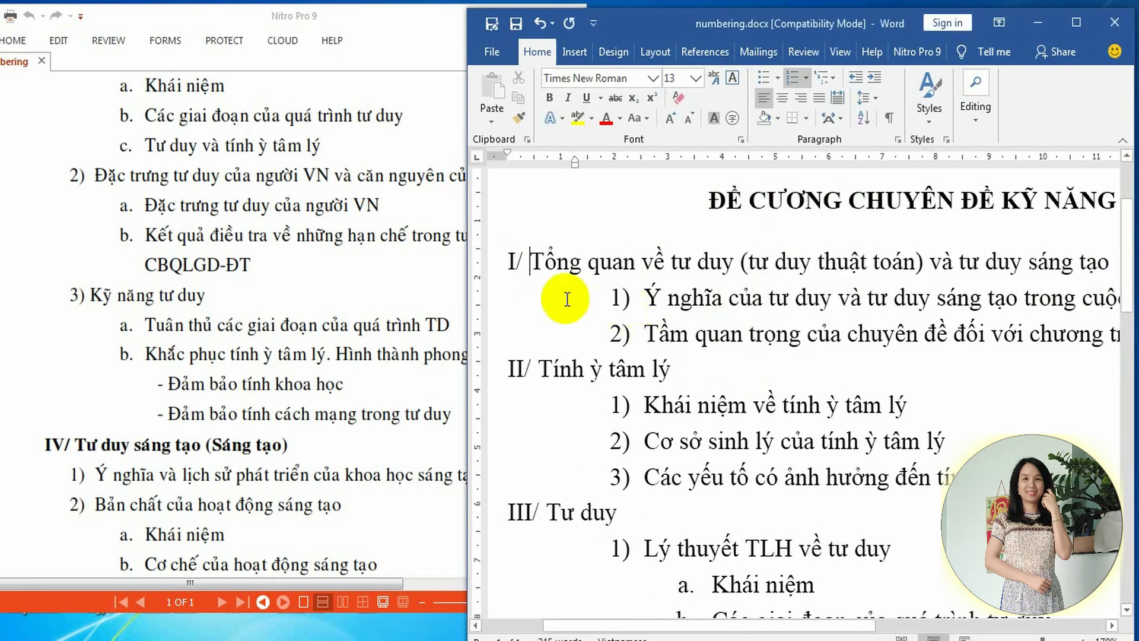
Check the III/ heading's numbering and scroll down through the outline
left_click(515, 516)
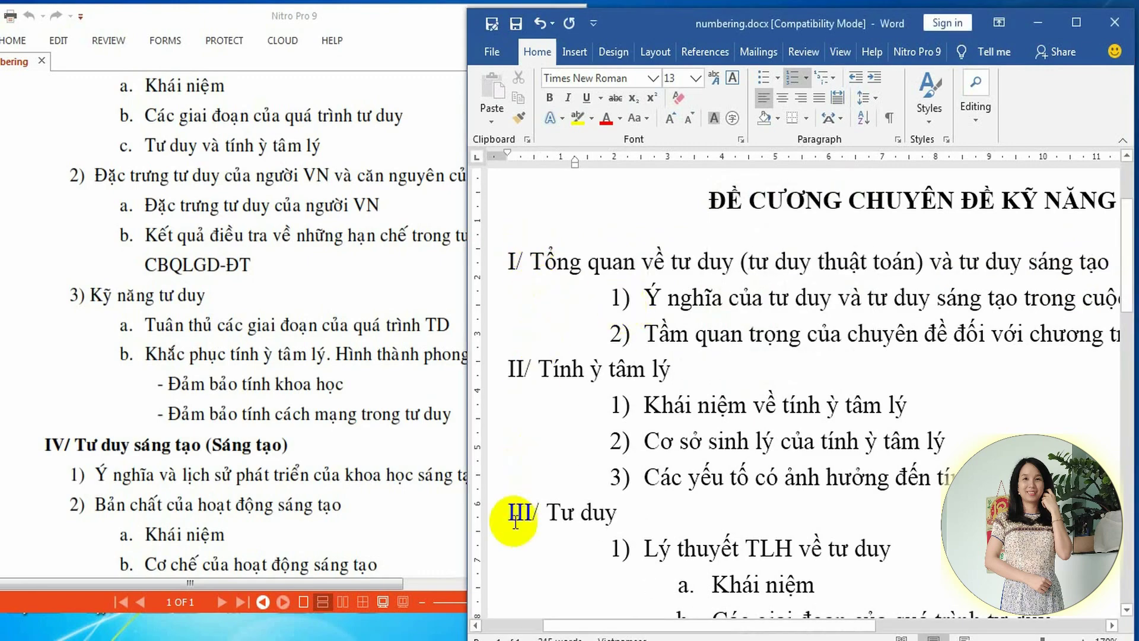
scroll(516, 468, "down", 2)
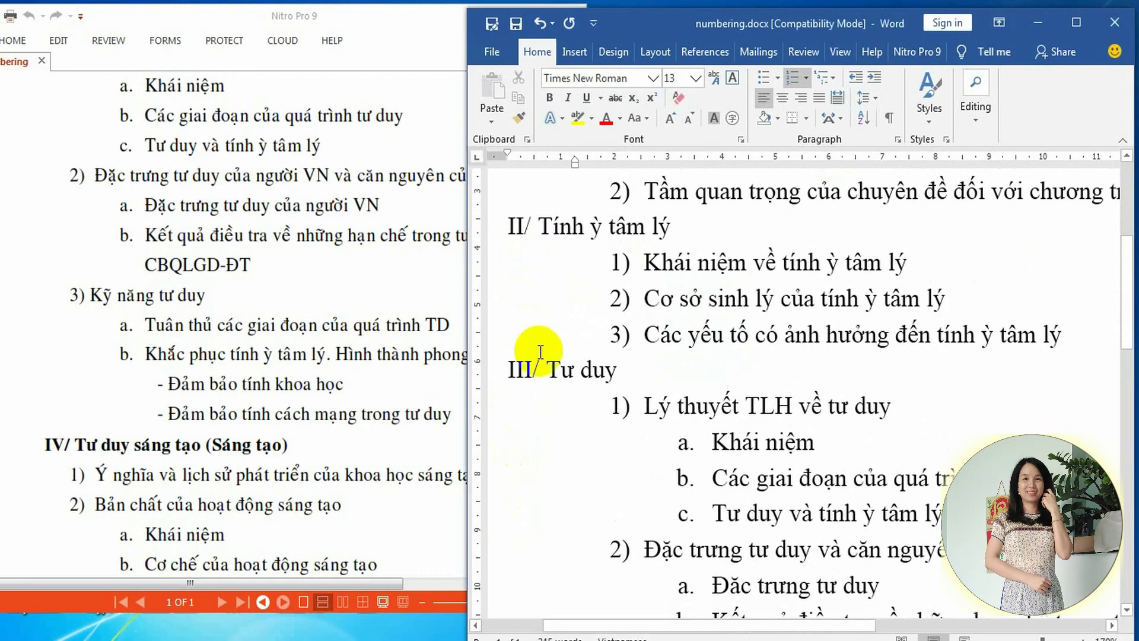
scroll(540, 351, "down", 1)
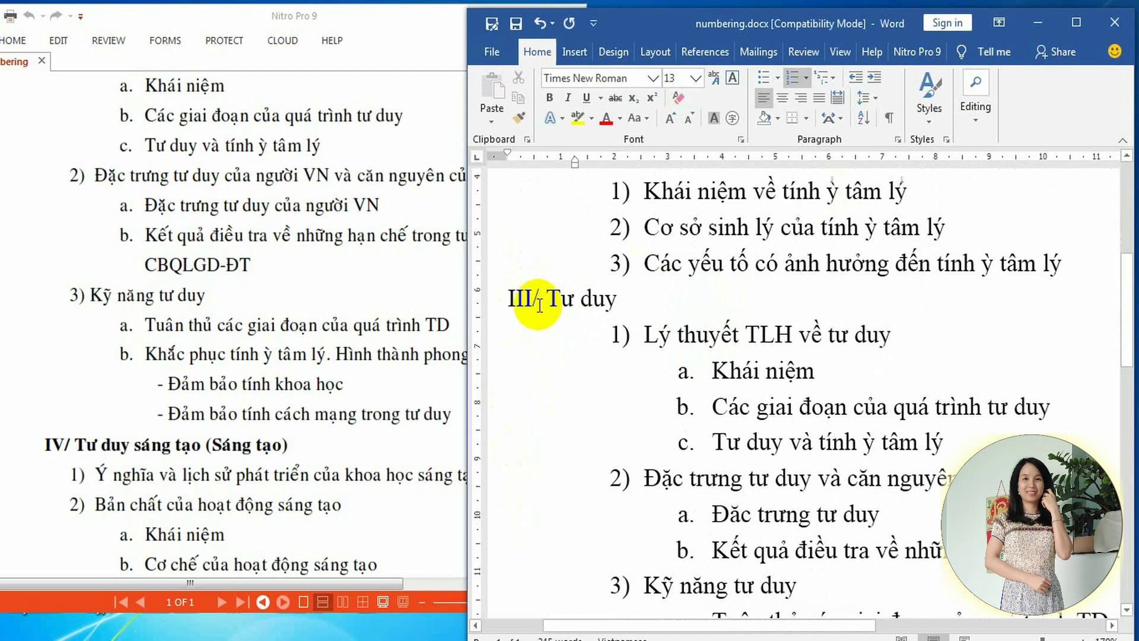
scroll(540, 309, "down", 1)
scroll(536, 311, "down", 3)
Set the 1) level's number position to 1 cm with nothing after the number
scroll(536, 310, "down", 2)
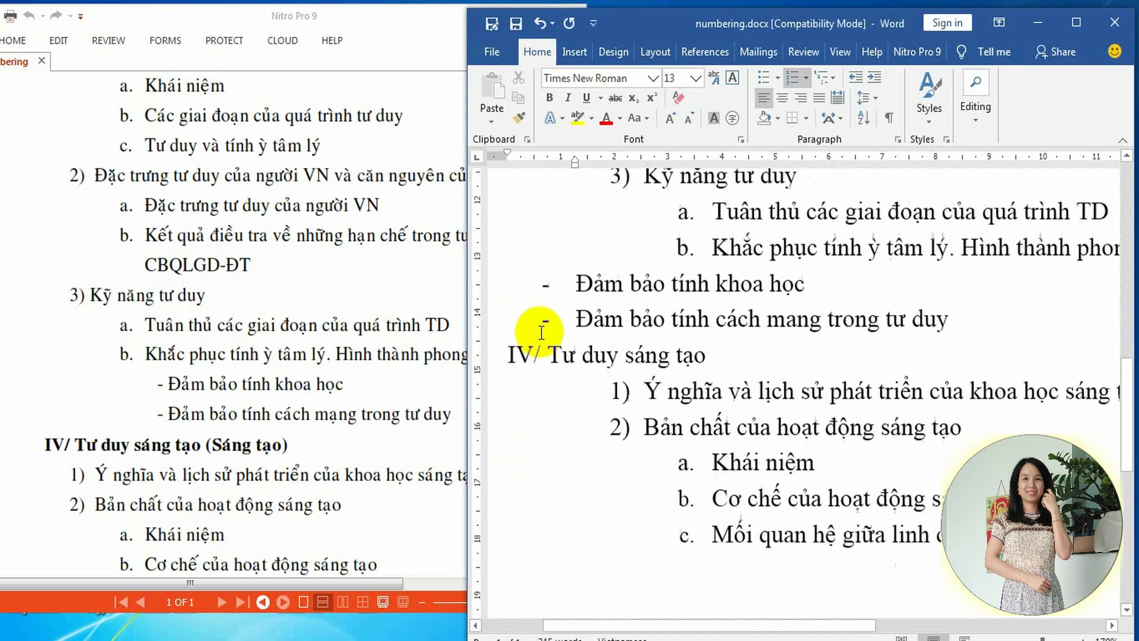
scroll(534, 297, "down", 1)
scroll(533, 279, "up", 2)
scroll(529, 290, "up", 8)
scroll(546, 333, "up", 3)
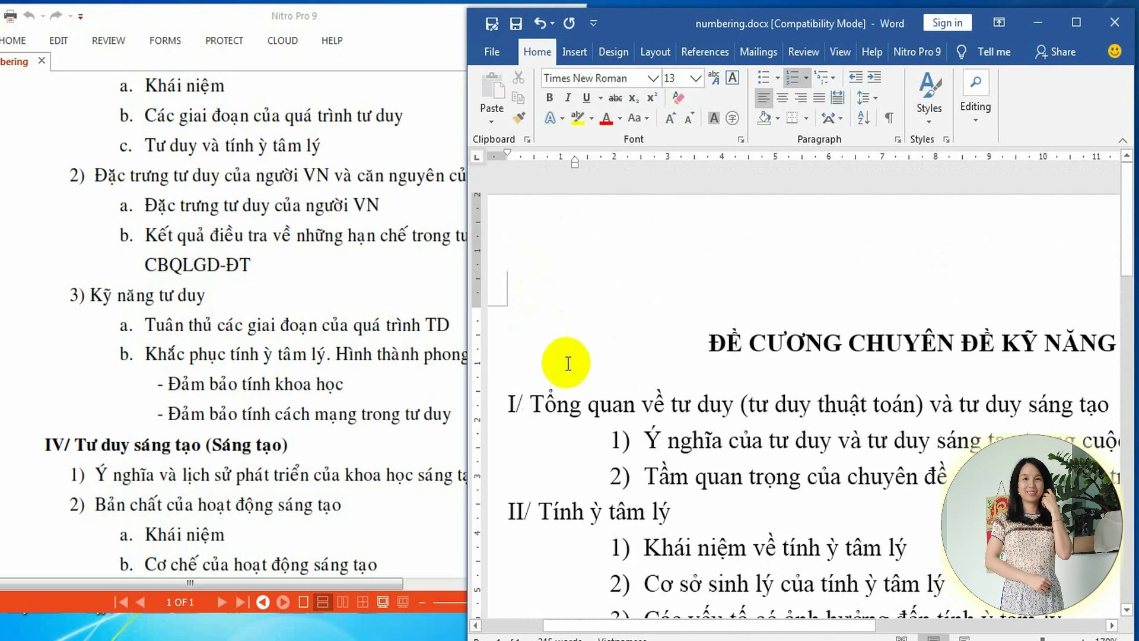
scroll(566, 365, "down", 2)
scroll(567, 365, "down", 1)
left_click(645, 226)
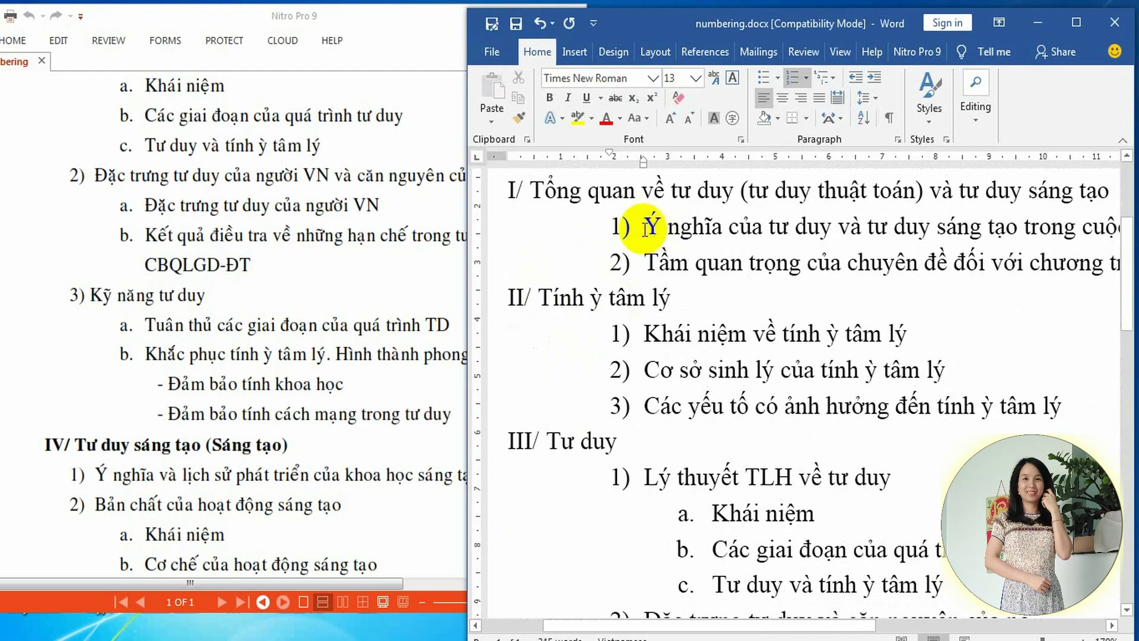
right_click(646, 226)
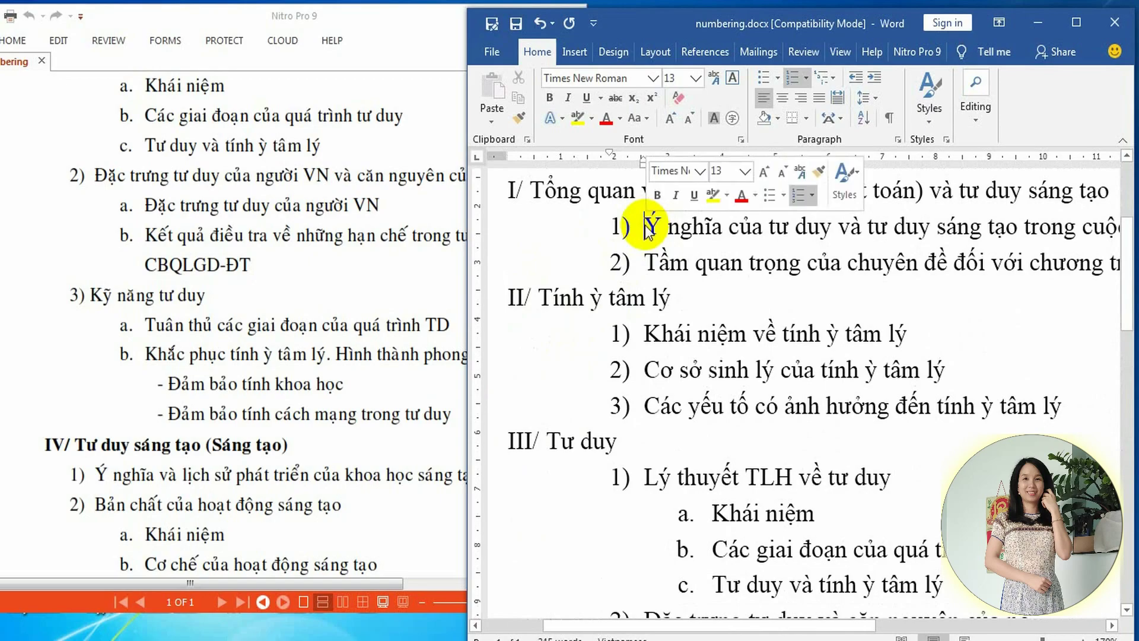
left_click(682, 325)
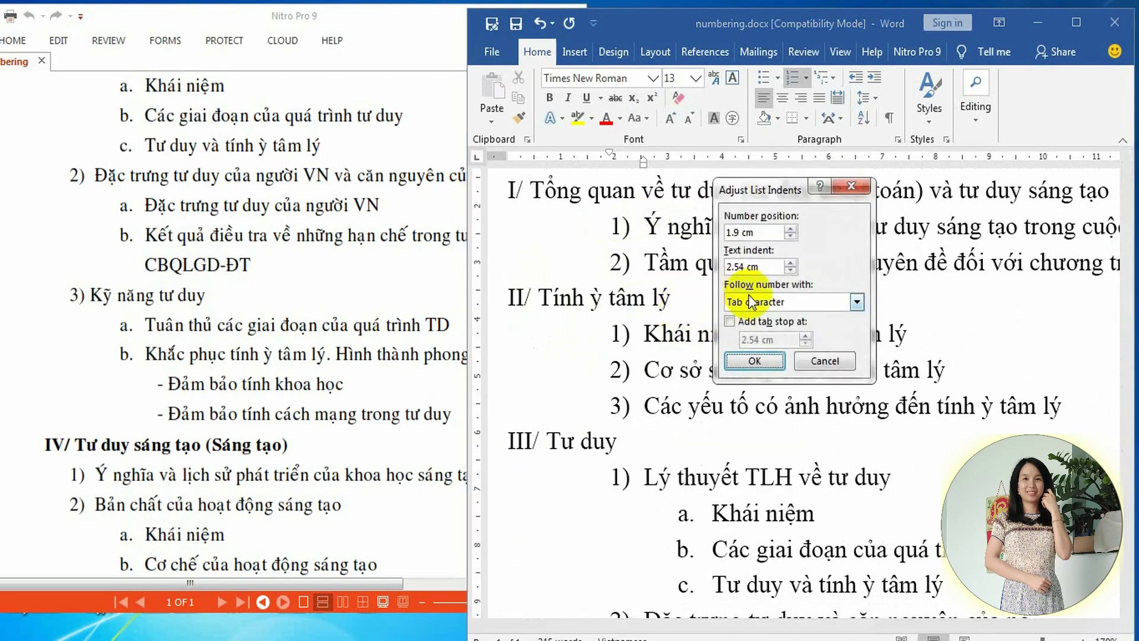
double_click(734, 232)
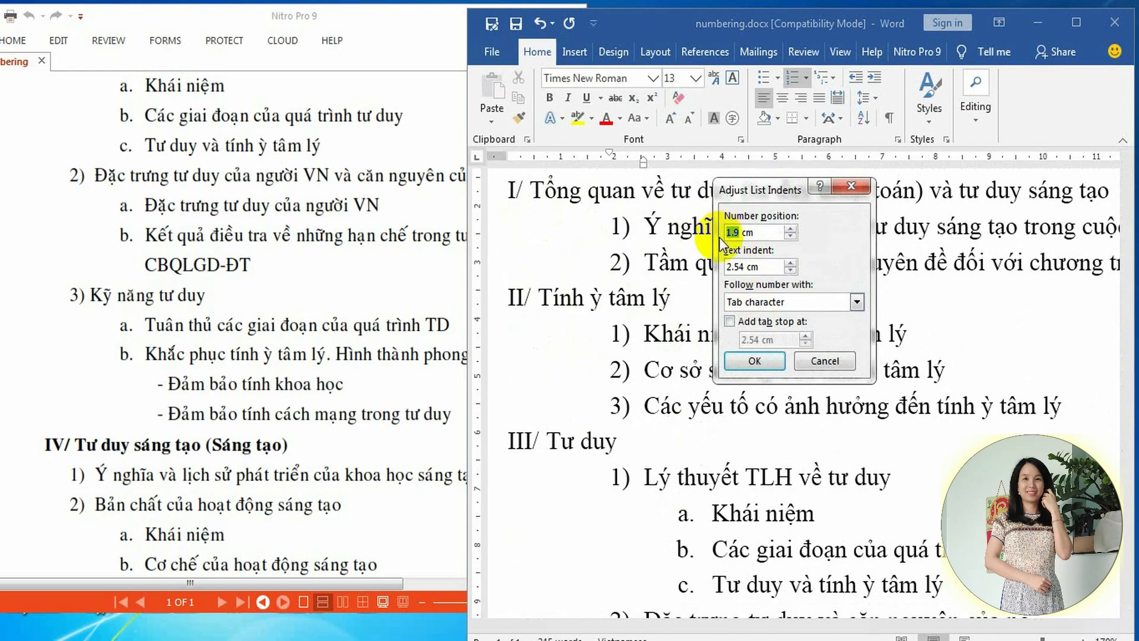
type("1")
left_click(755, 303)
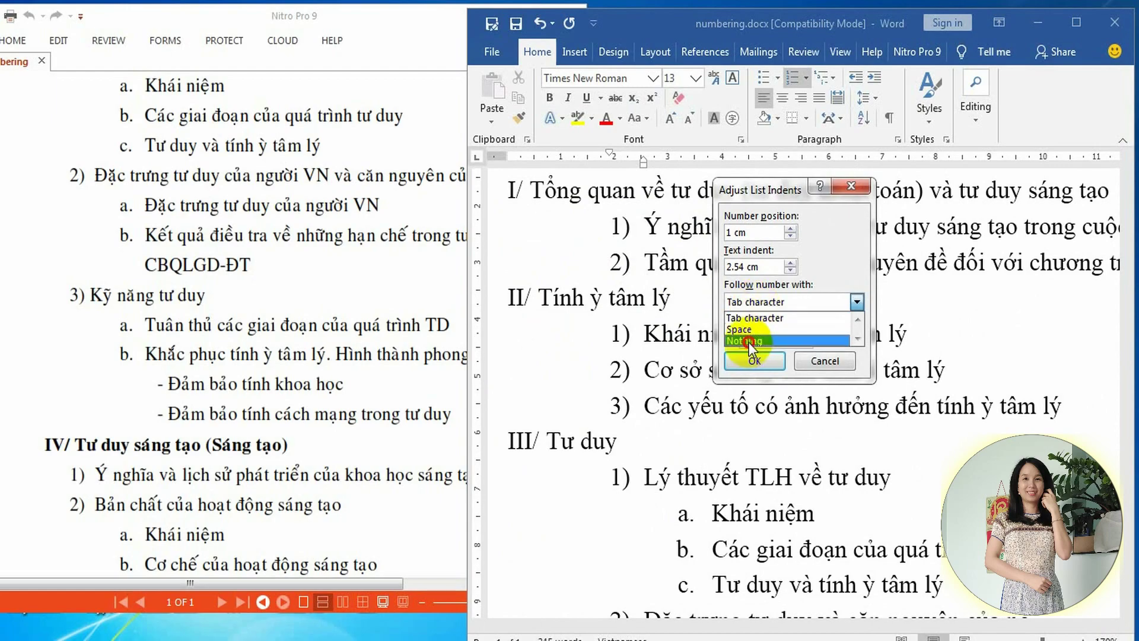
left_click(749, 343)
left_click(753, 361)
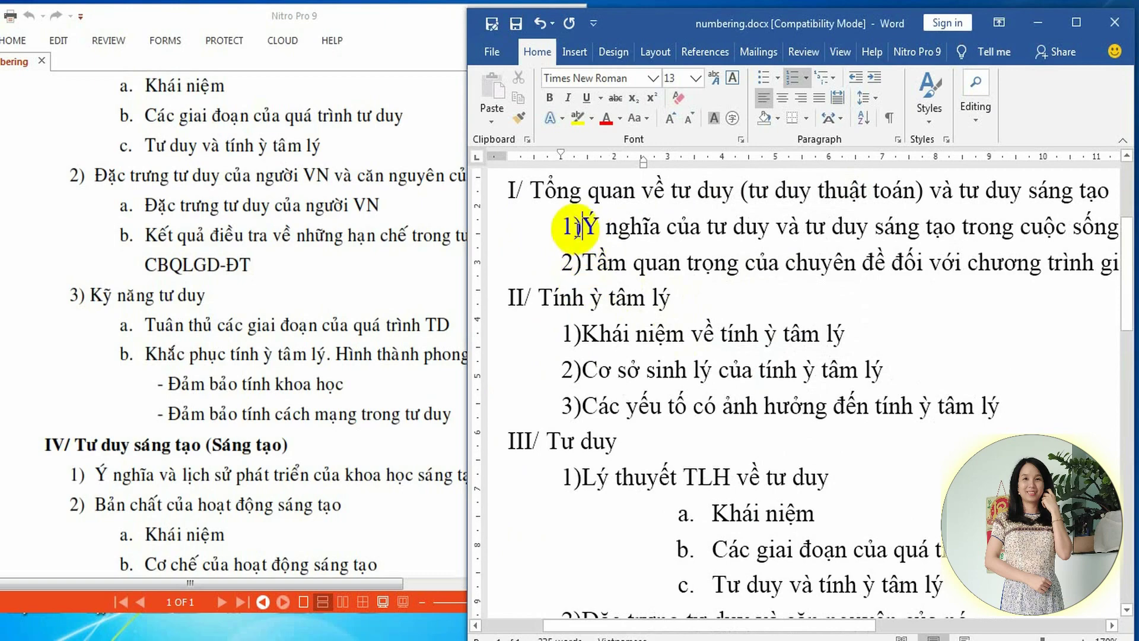
Change the separator after the 1) level numbers to a single space
right_click(584, 230)
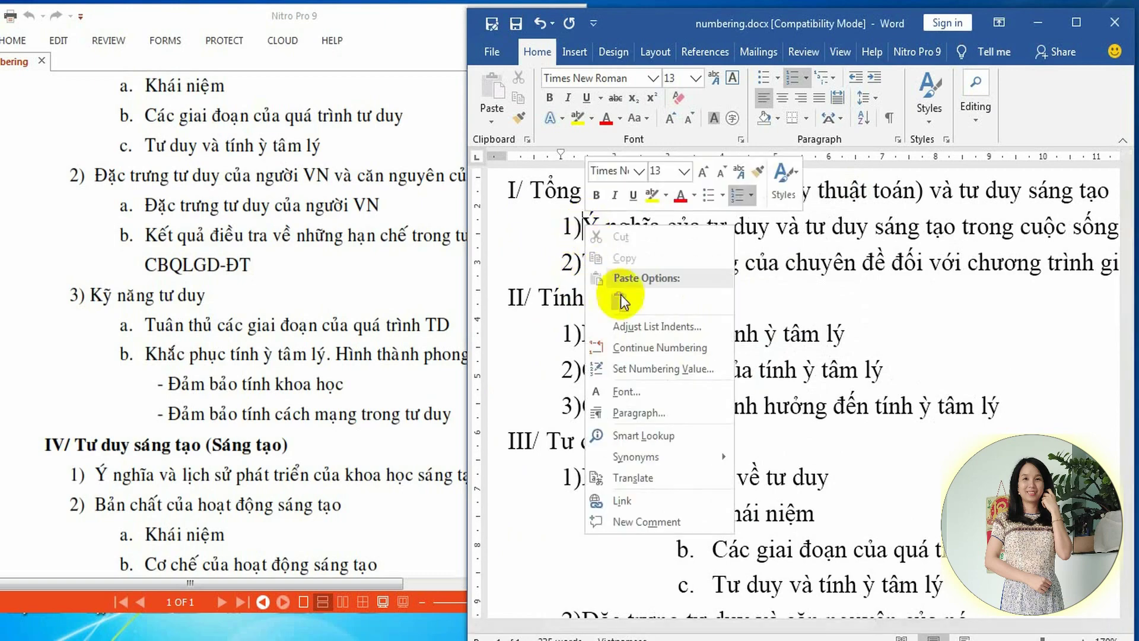
left_click(634, 325)
left_click(781, 305)
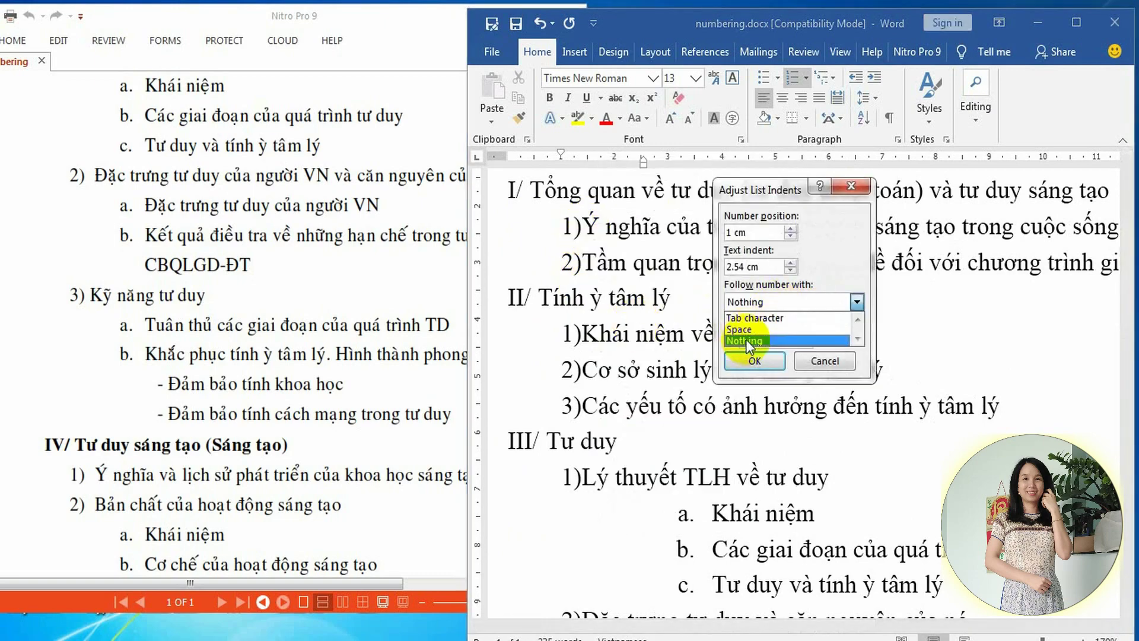
left_click(744, 329)
left_click(751, 362)
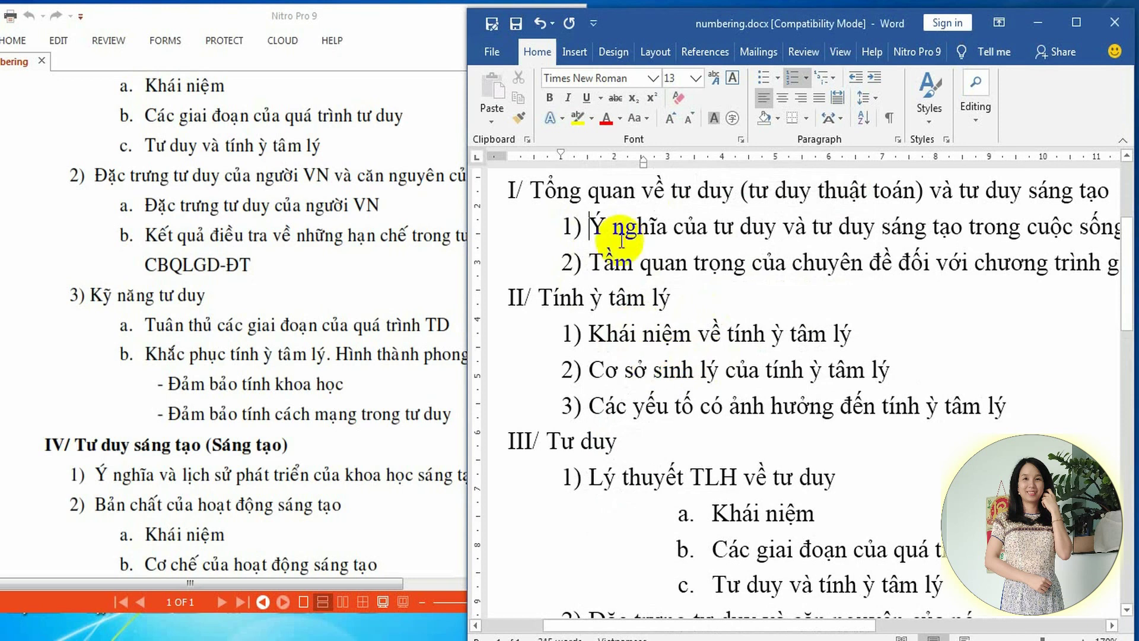
scroll(652, 387, "down", 3)
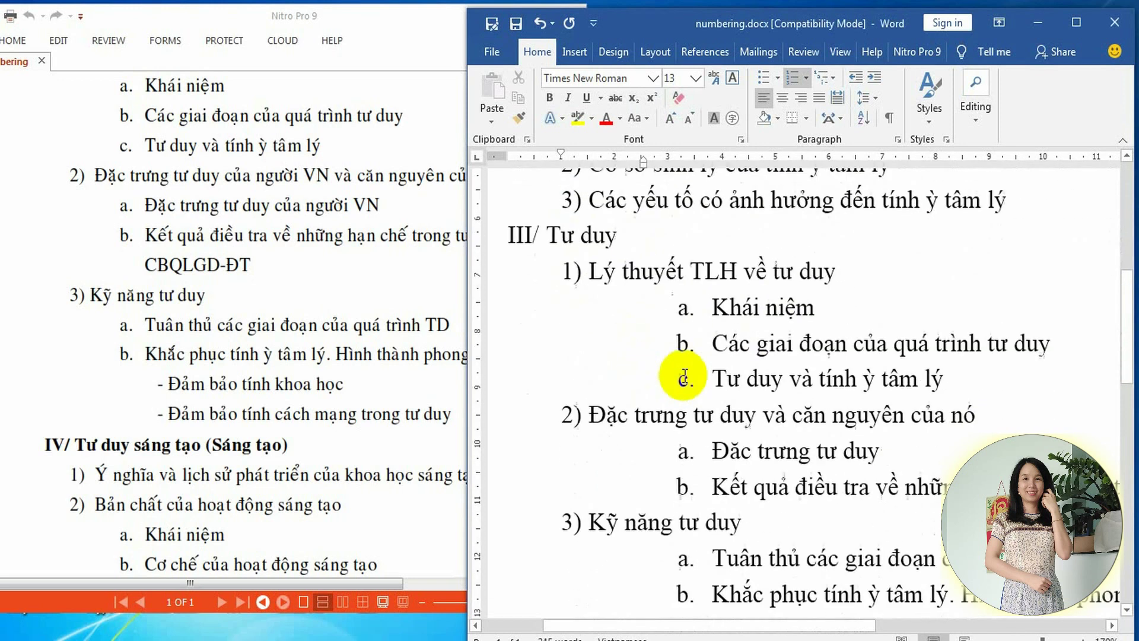
Adjust the number position of the a., b., c. list level
right_click(714, 301)
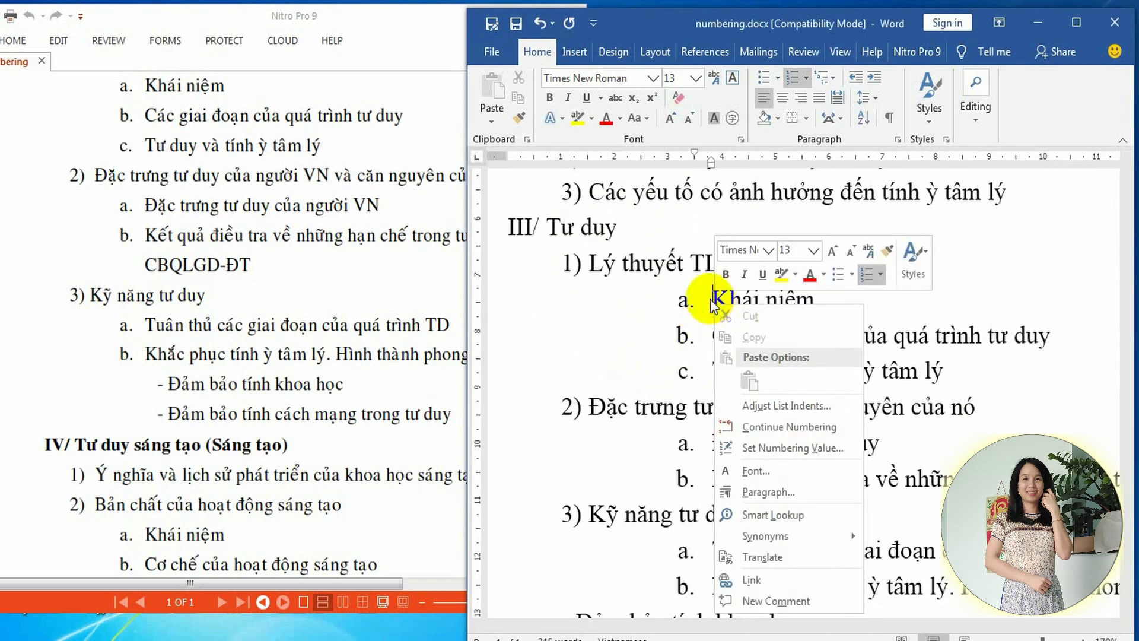
left_click(752, 404)
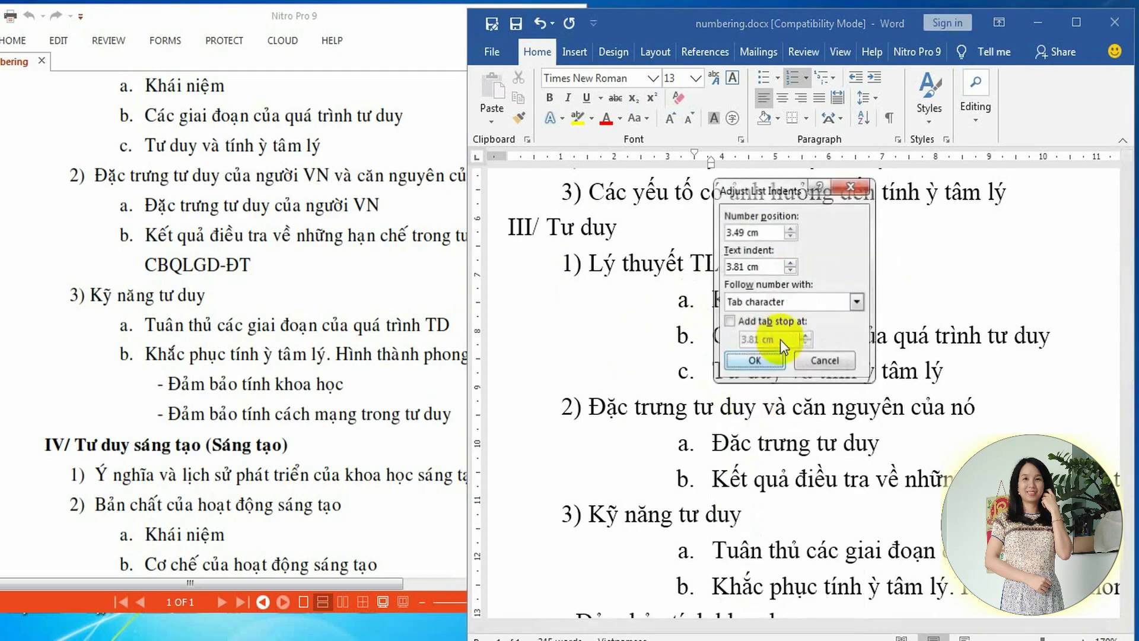
double_click(745, 232)
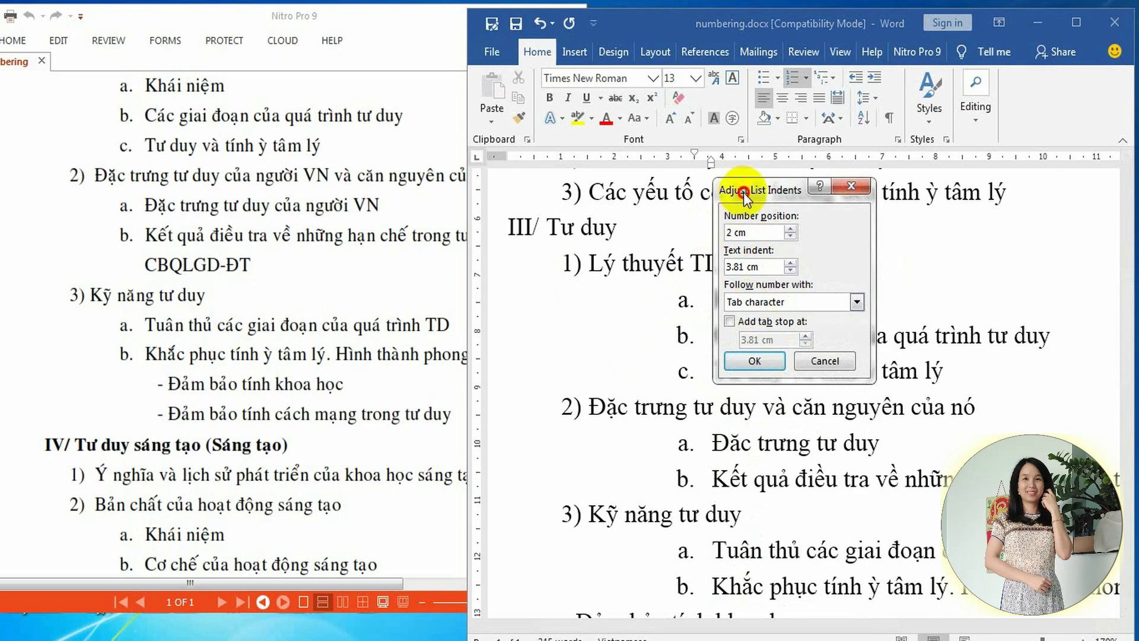
left_click_drag(738, 188, 813, 195)
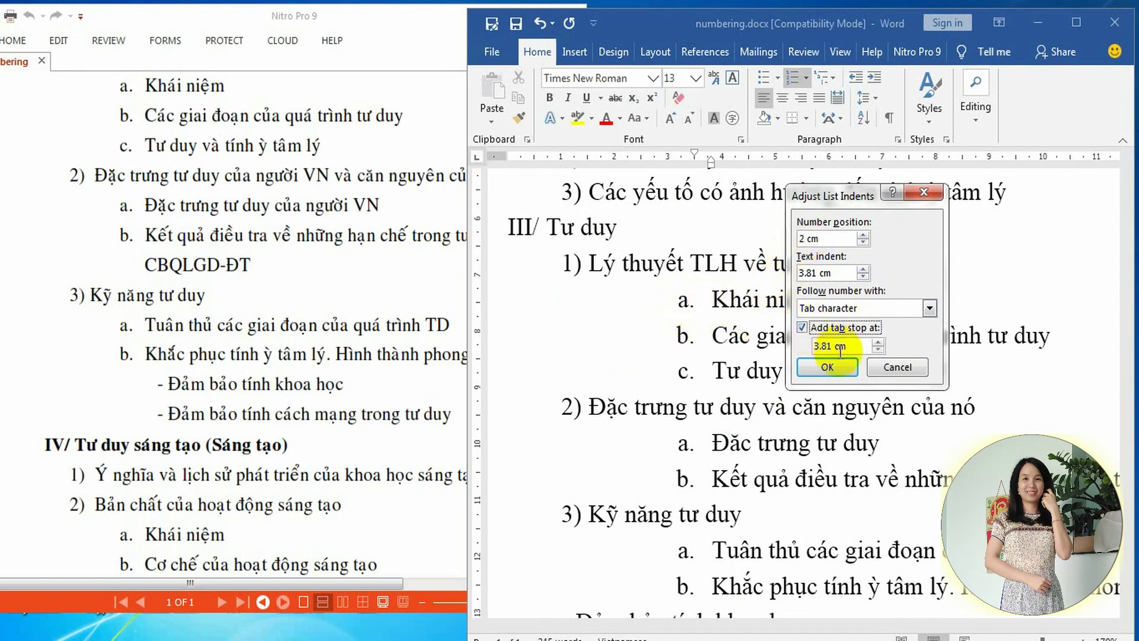
key("Return")
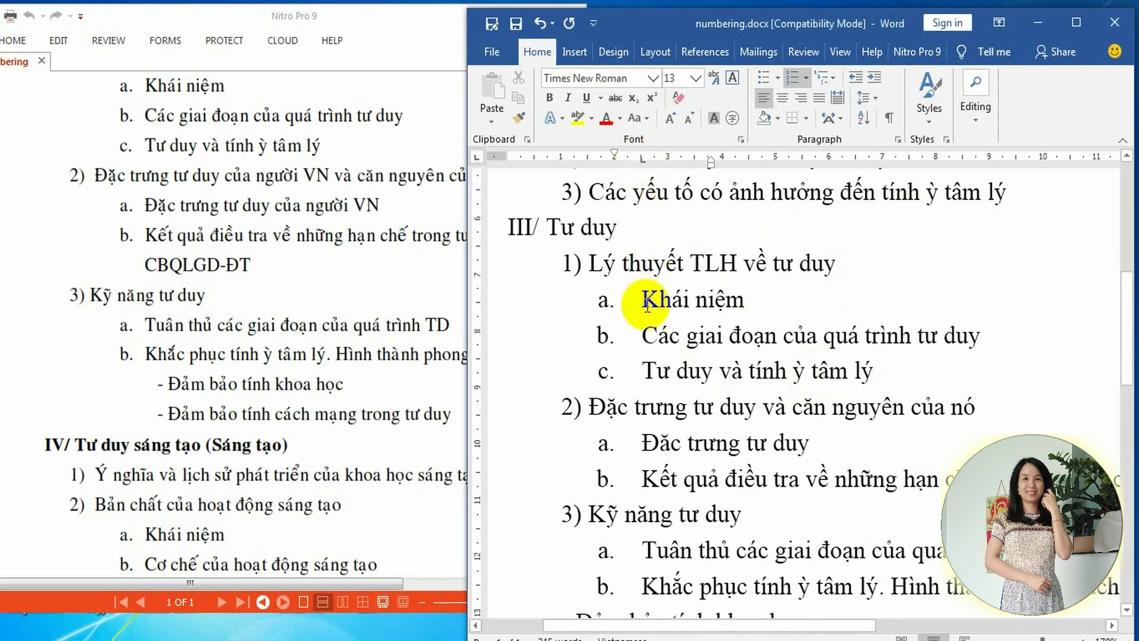
Add a 2.5 cm tab stop after the a., b., c. level numbers
left_click(603, 302)
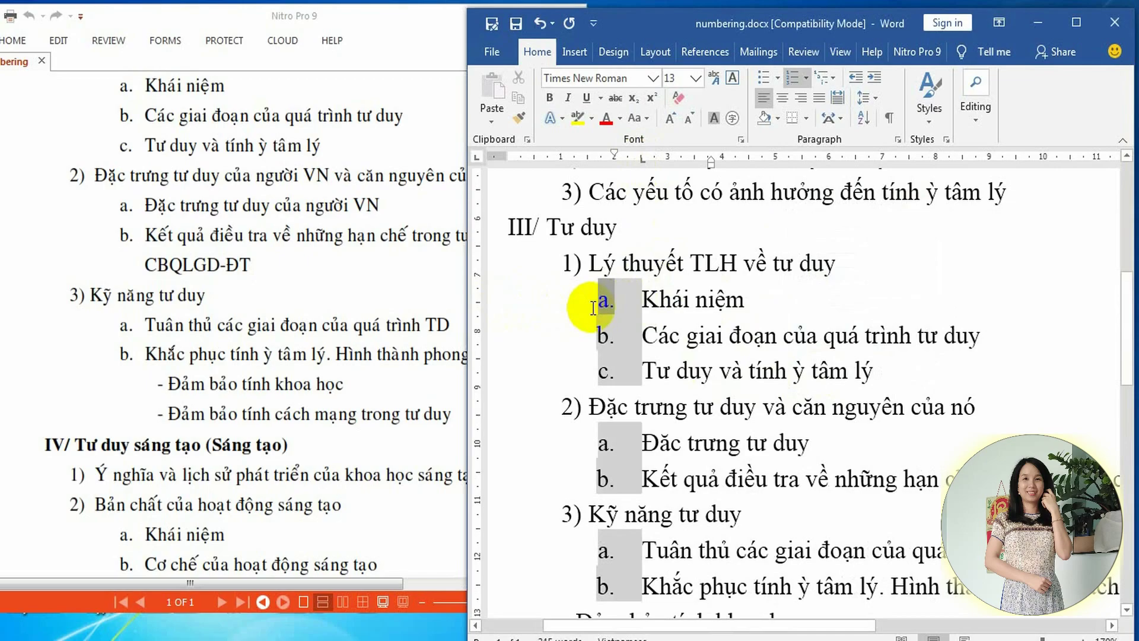
left_click(644, 300)
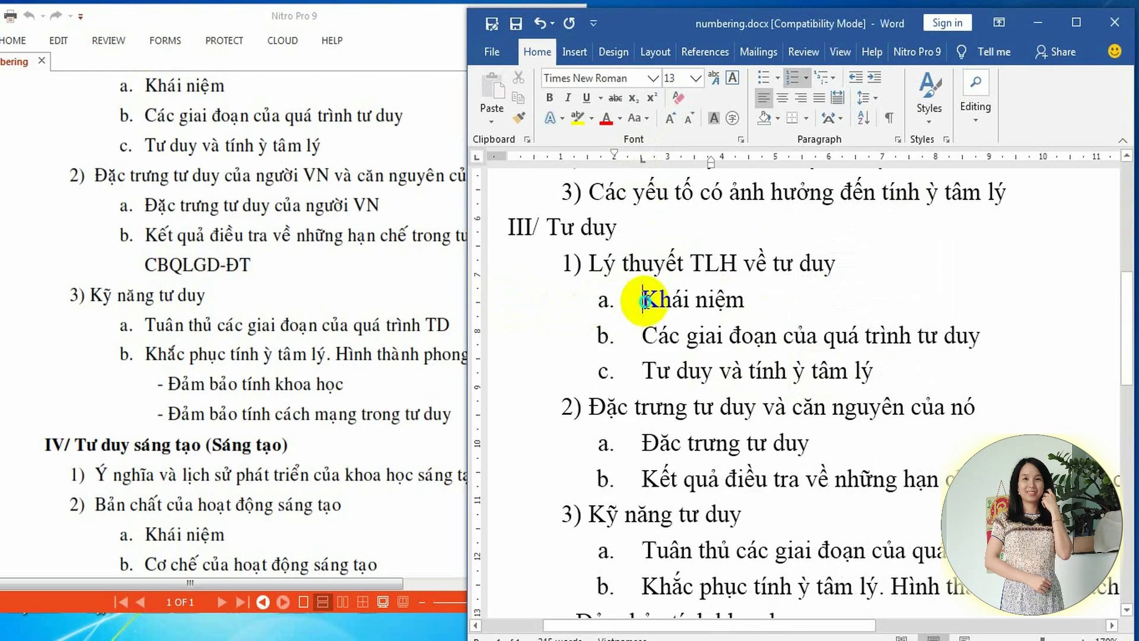
right_click(644, 300)
left_click(703, 409)
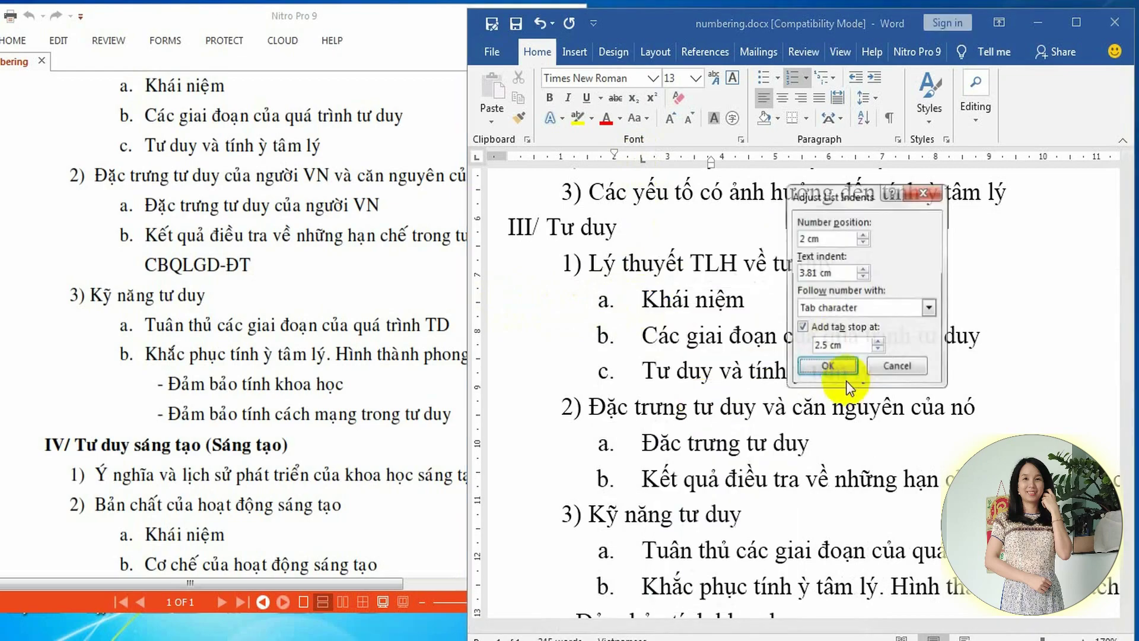
double_click(828, 346)
type("2.5")
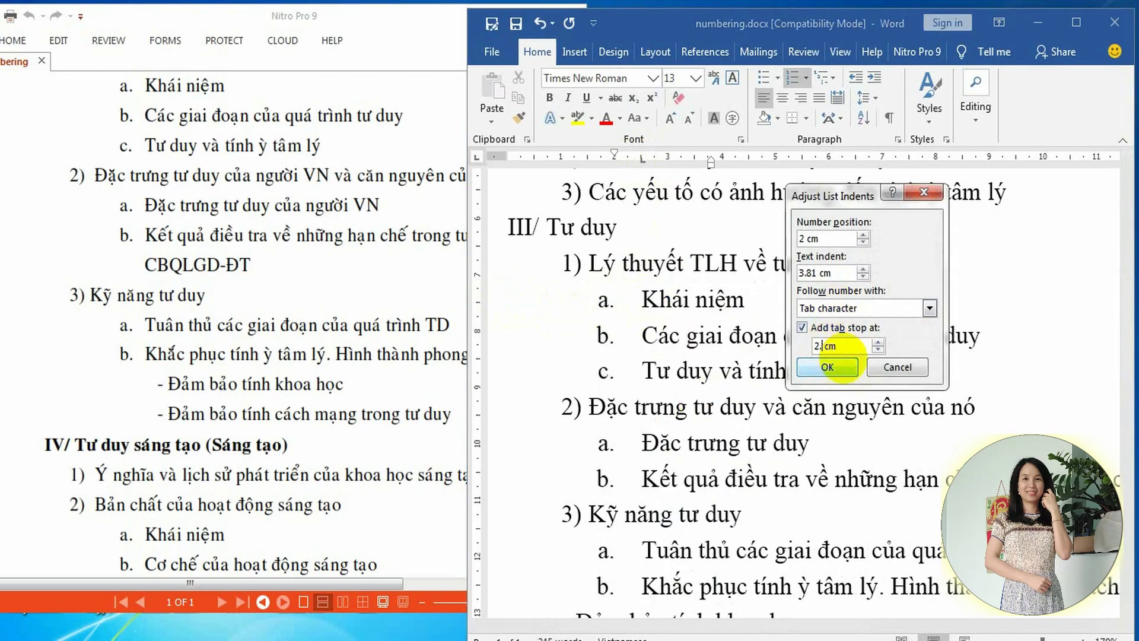
left_click(828, 367)
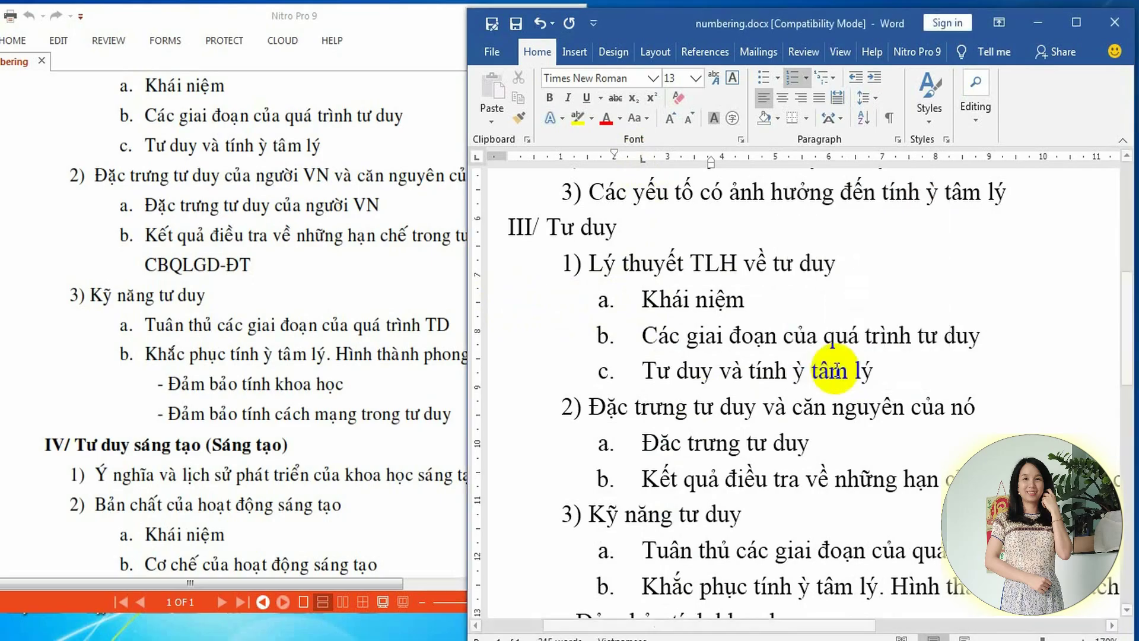
Edit the 0.63 cm dash bullet position and number the sub-items in 1) 2) 3) style
scroll(625, 497, "down", 1)
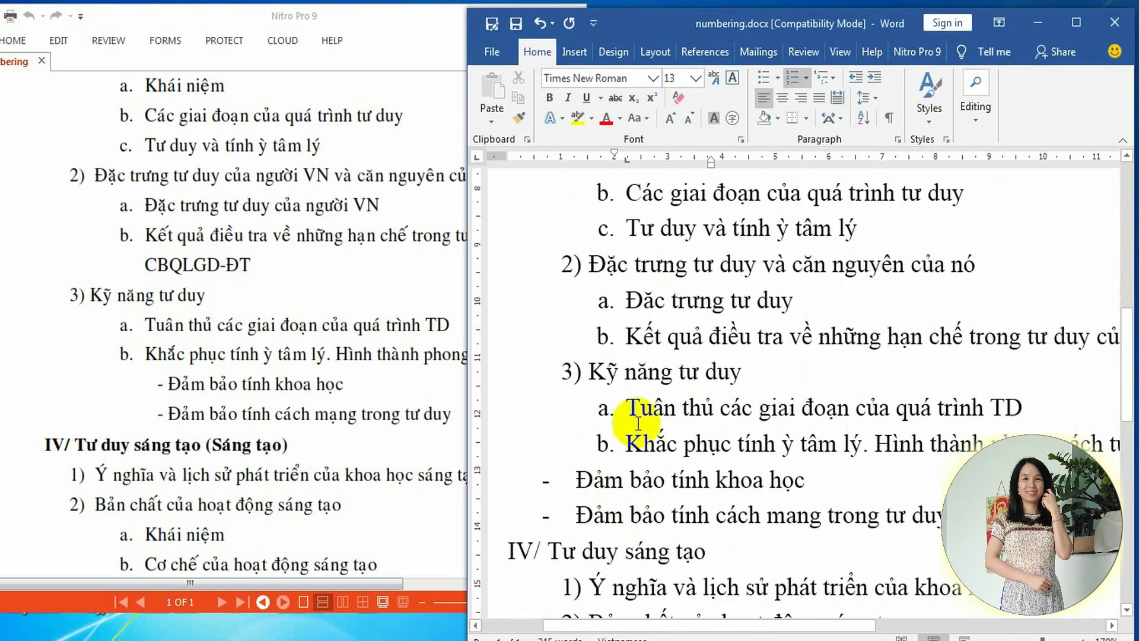
scroll(628, 410, "down", 1)
scroll(630, 373, "down", 1)
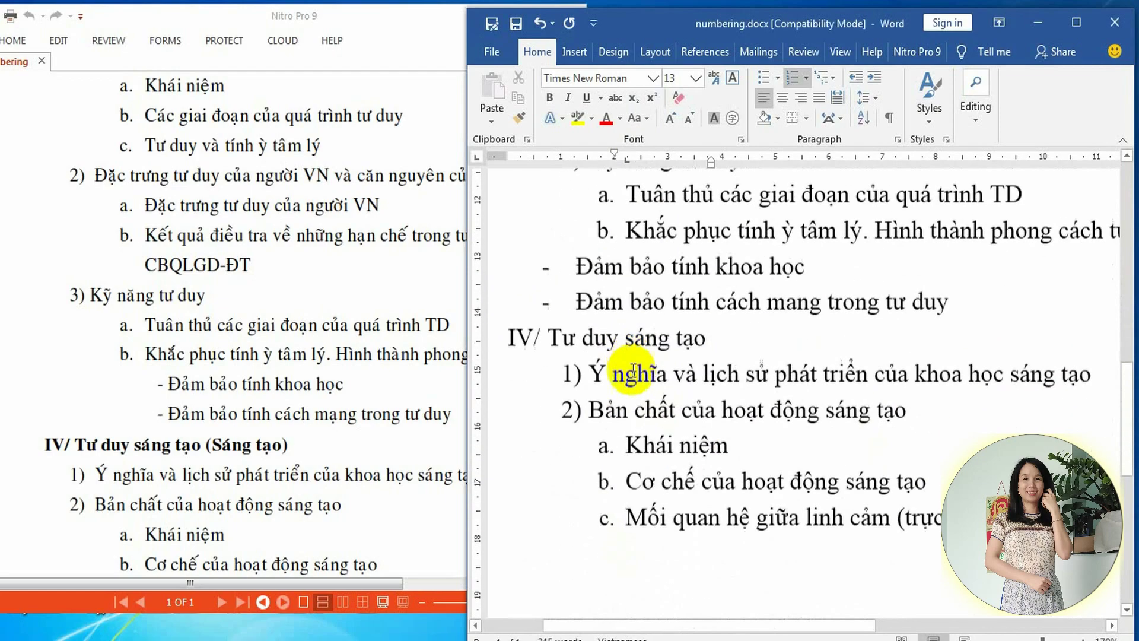
scroll(599, 300, "down", 2)
scroll(611, 311, "up", 3)
scroll(623, 407, "up", 1)
scroll(632, 424, "down", 1)
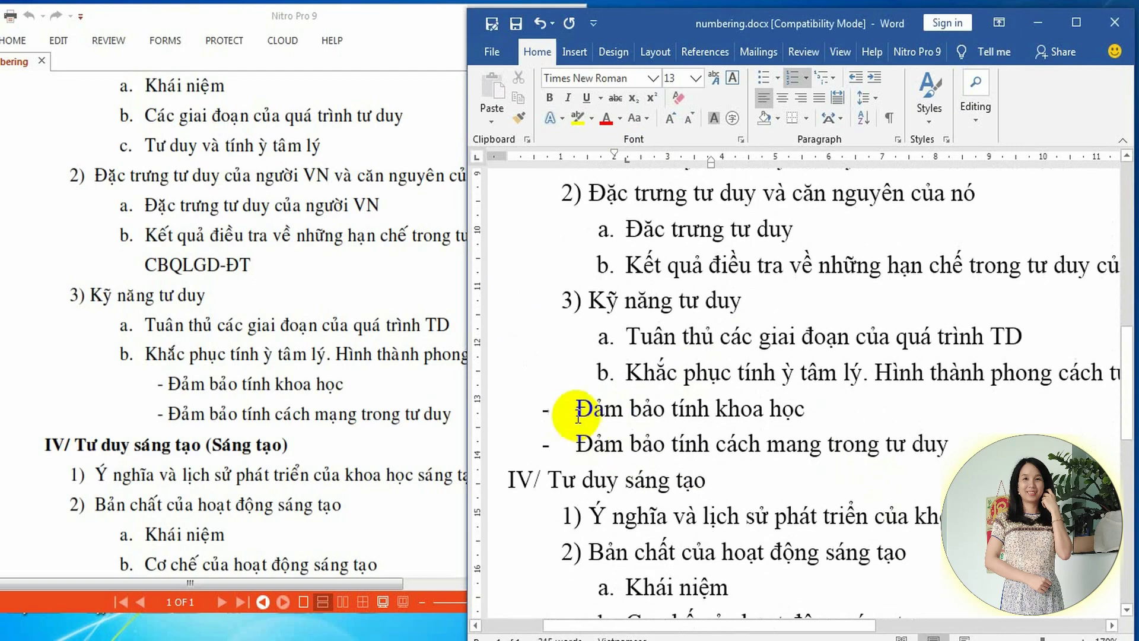
left_click(577, 409)
right_click(575, 408)
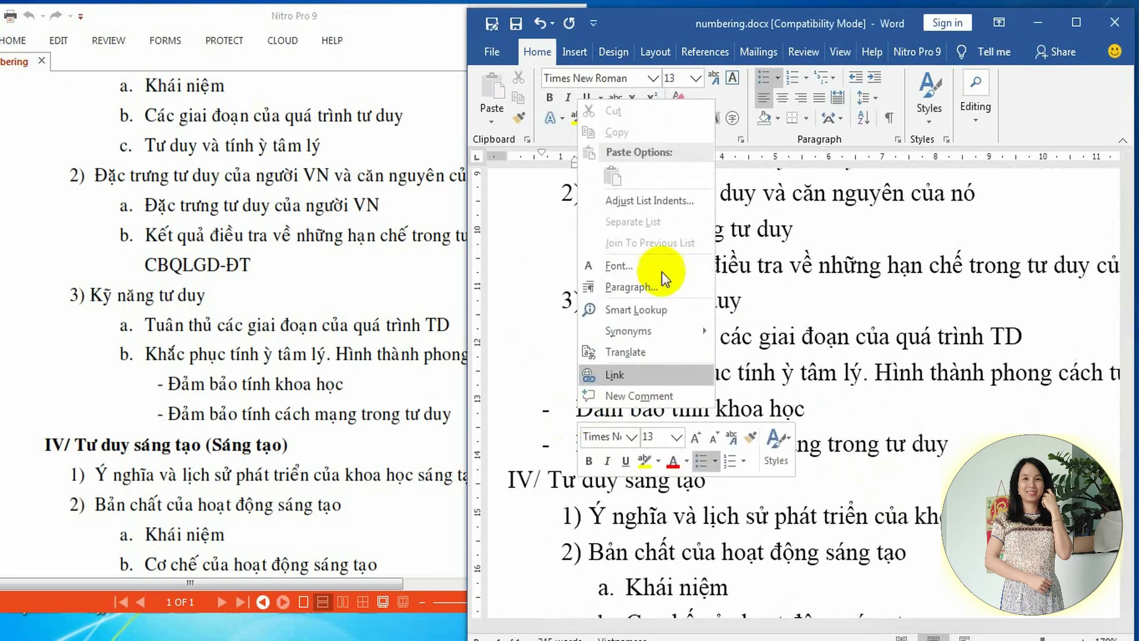
left_click(674, 205)
double_click(807, 238)
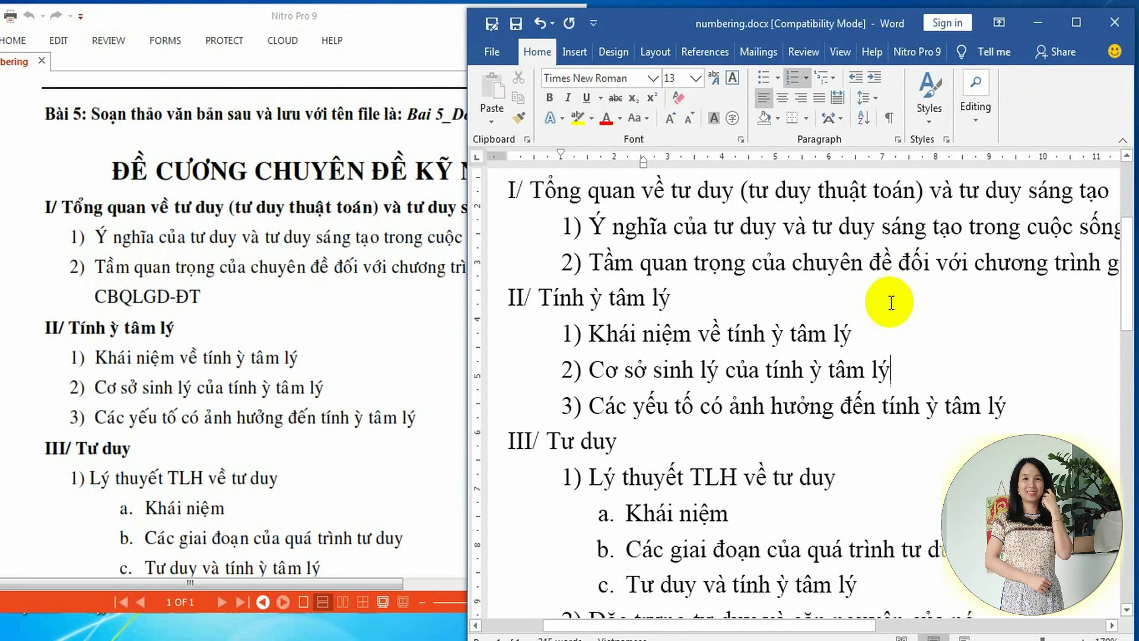
left_click(806, 78)
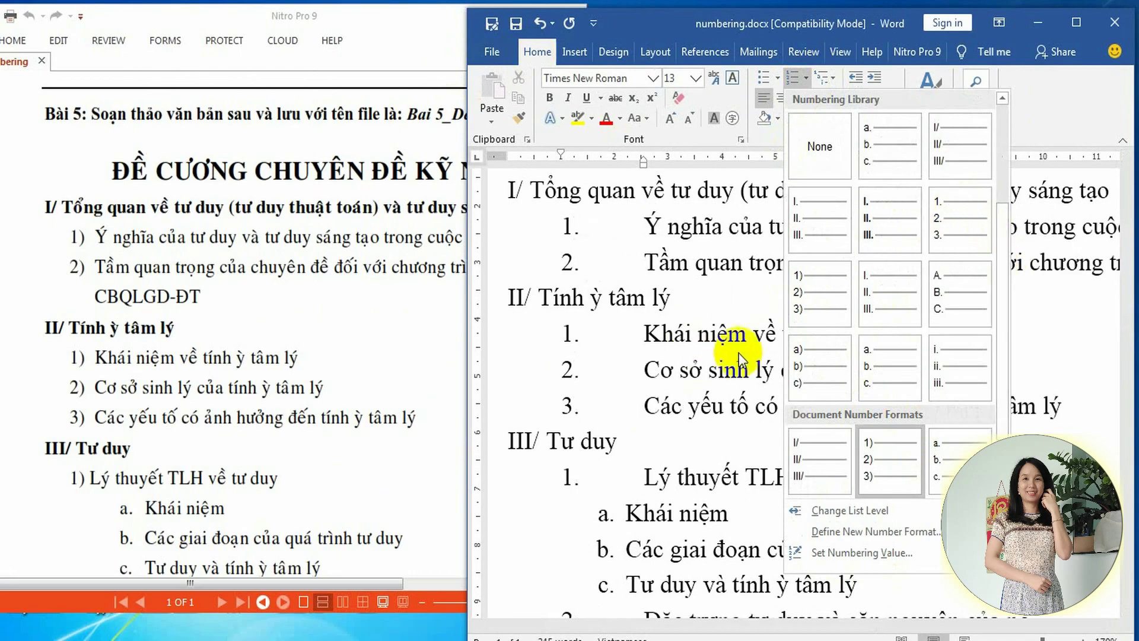
left_click(890, 460)
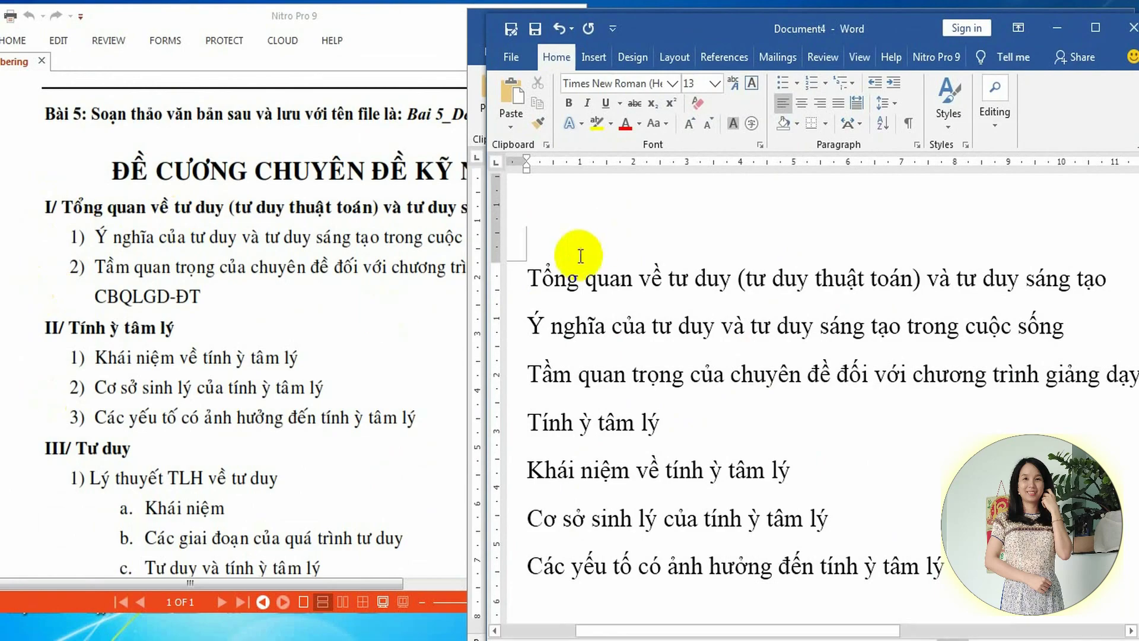
Number the first line as Roman numeral I. and the Ý nghĩa line as 1)
left_click(825, 86)
left_click(839, 151)
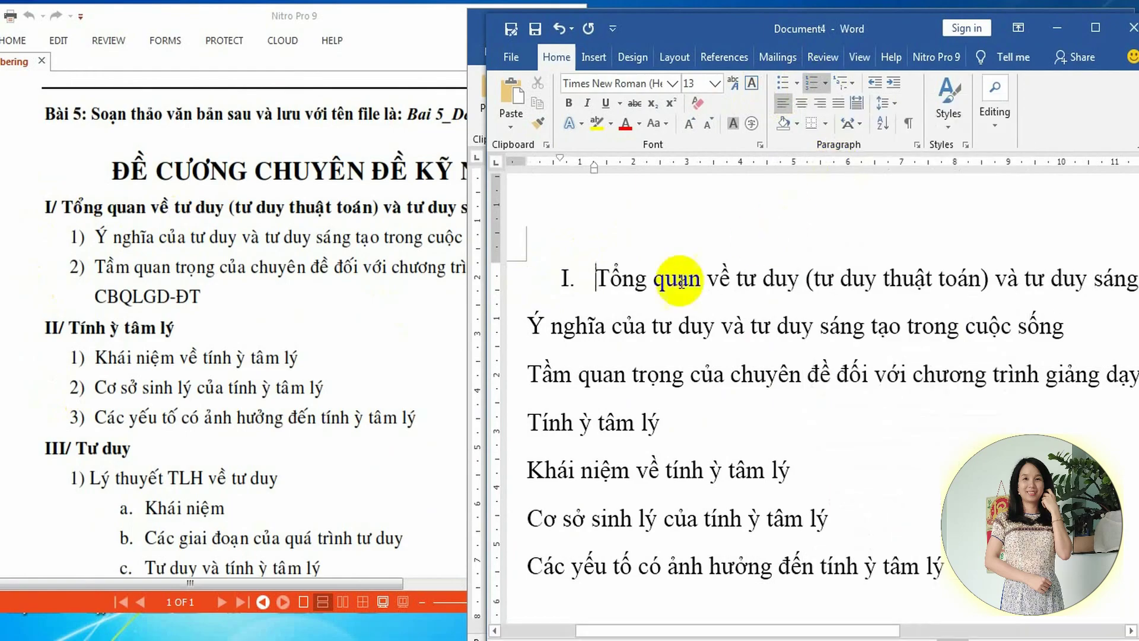
left_click(530, 320)
left_click(825, 83)
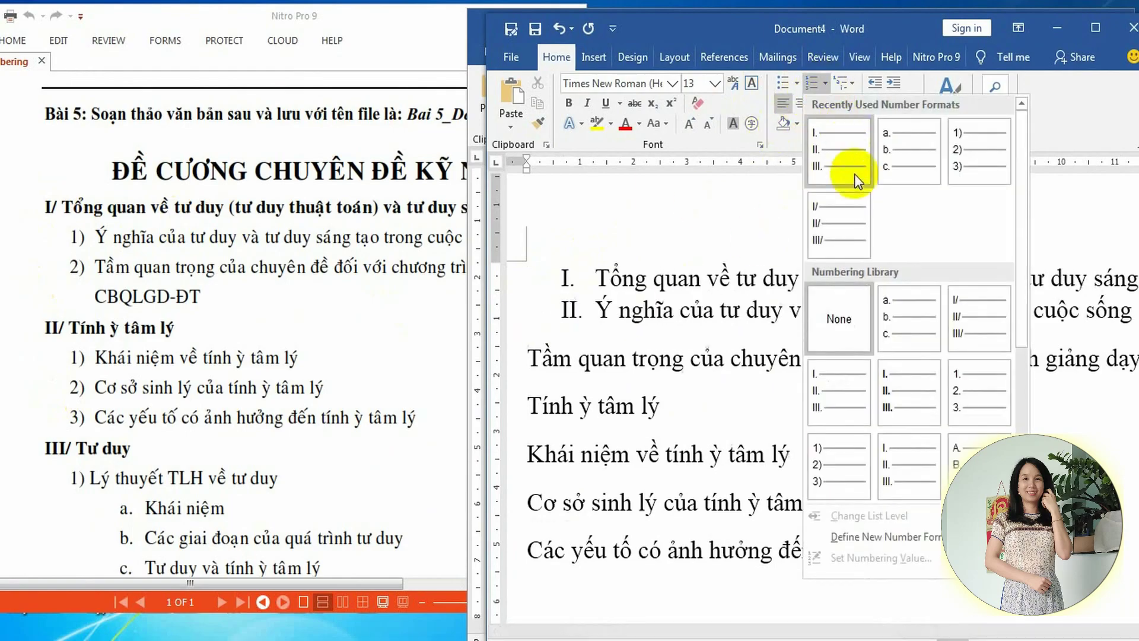
left_click(979, 151)
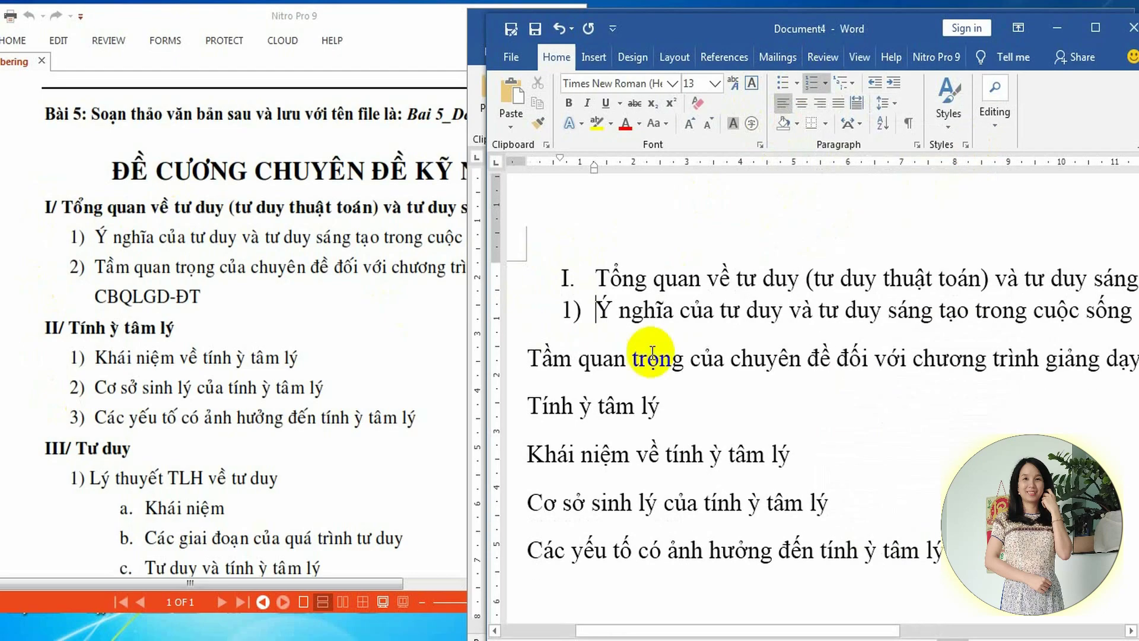
Copy the numbering with Format Painter onto Khái niệm, Cơ sở and Các yếu tố lines
left_click(528, 356)
left_click(811, 83)
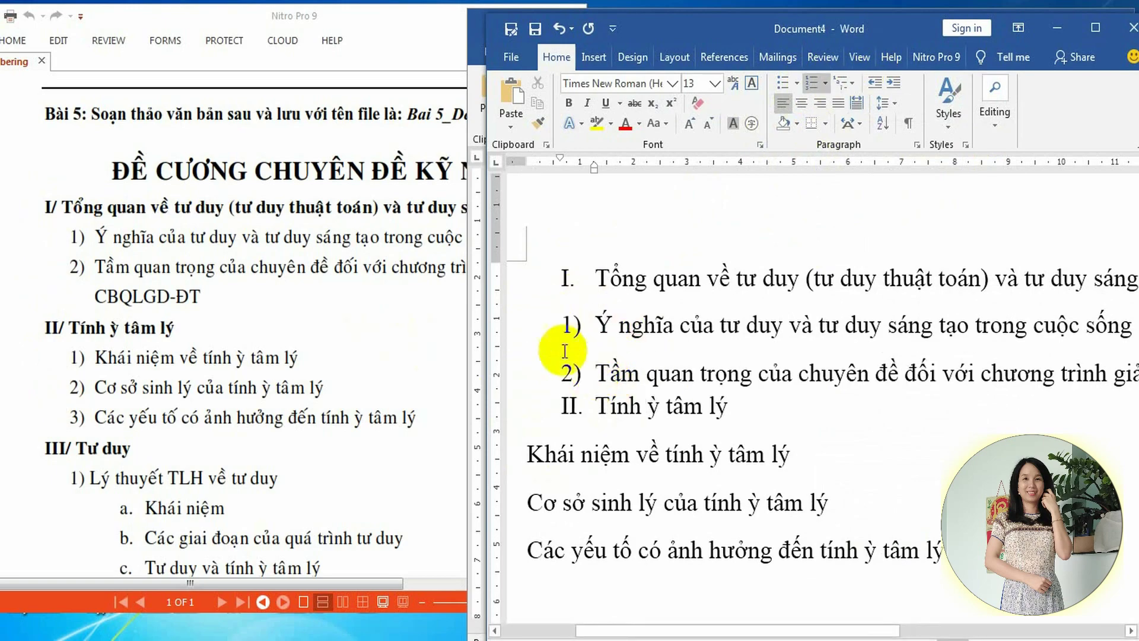
left_click(596, 373)
left_click(538, 123)
left_click(549, 454)
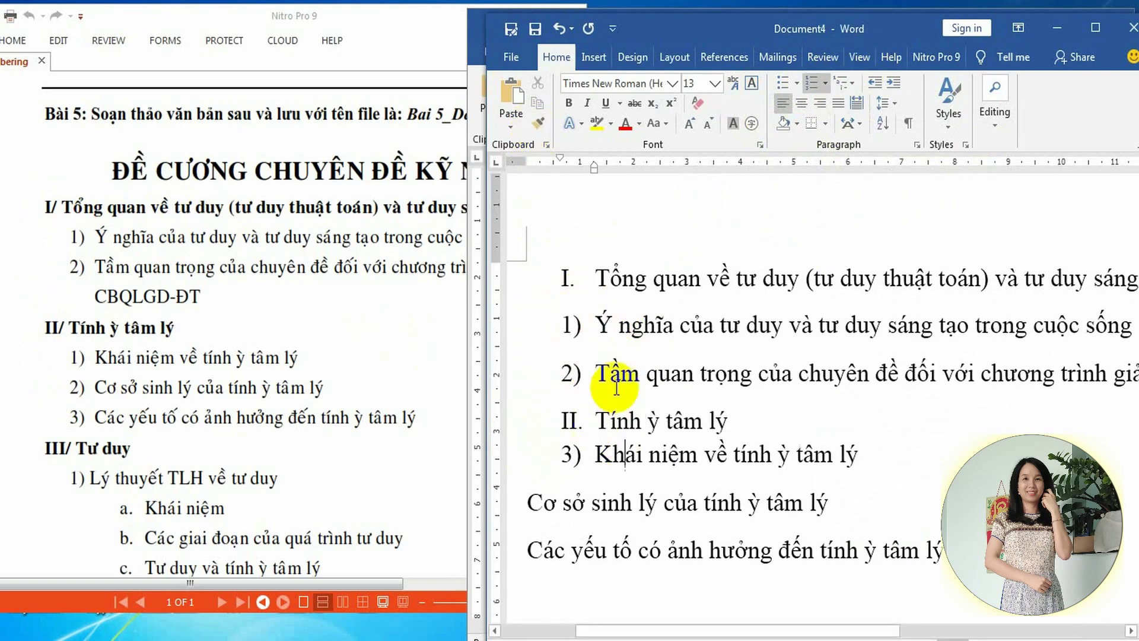
left_click(538, 123)
left_click_drag(593, 552, 603, 316)
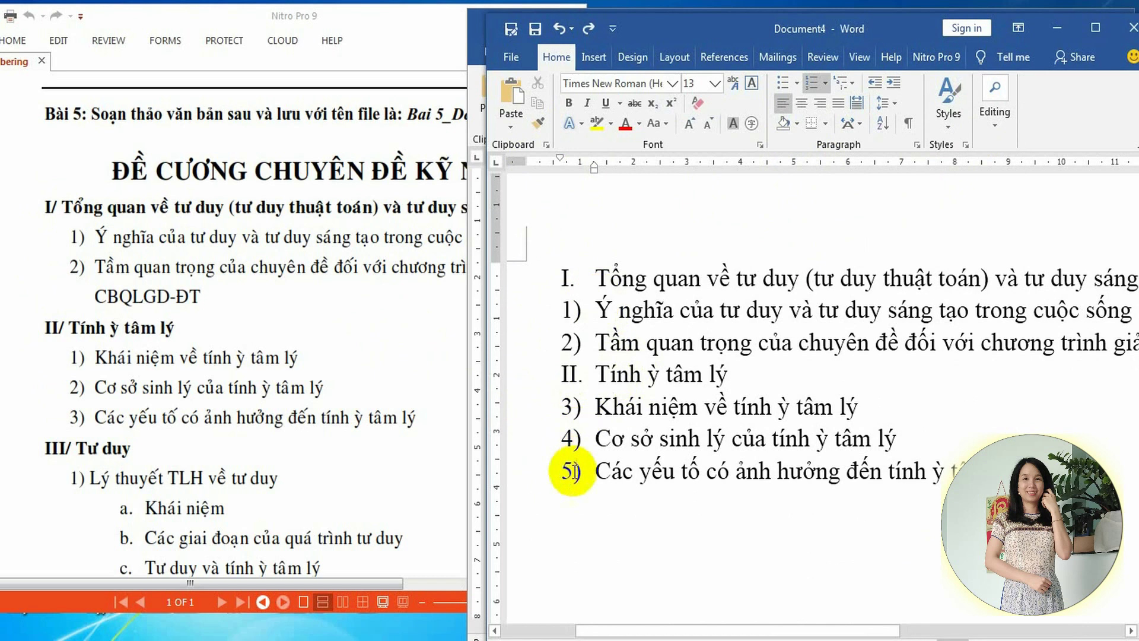
Bring up Adjust List Indents for numbered item 1)
left_click(601, 308)
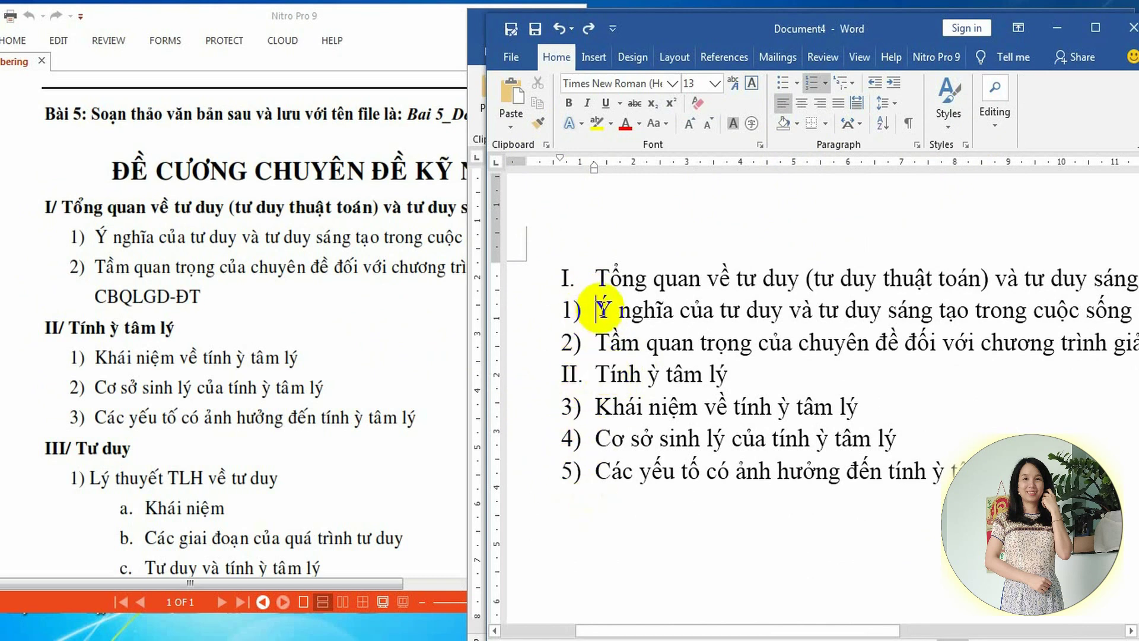
right_click(601, 308)
left_click(659, 404)
type("1")
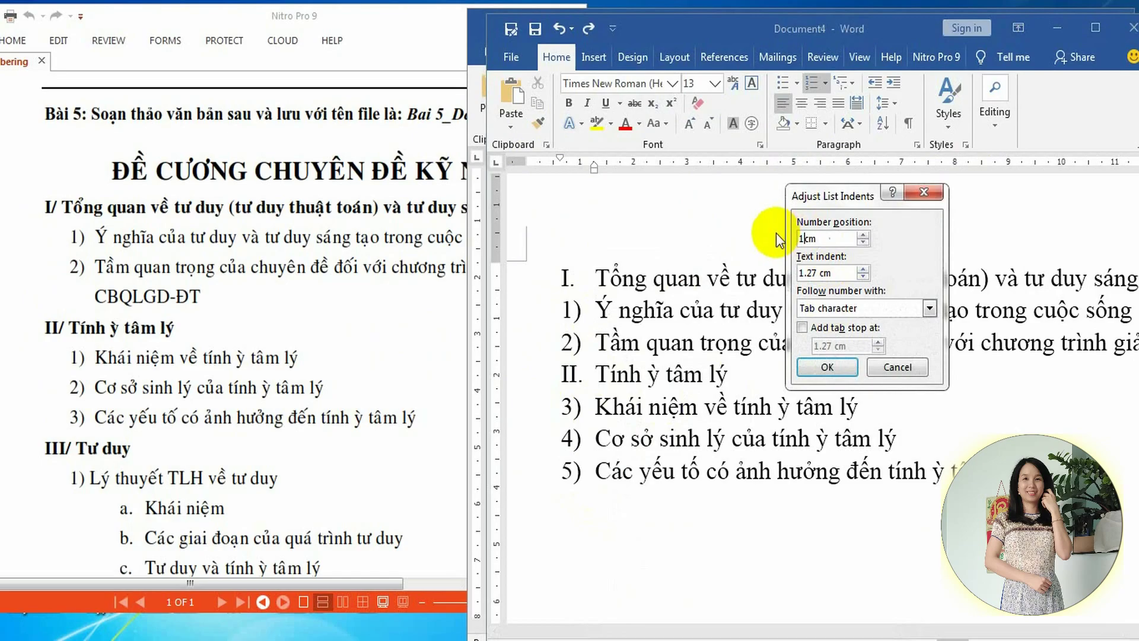
Confirm the tighter indents and restart the items under II. Tính ỳ tâm lý at 1)
left_click(849, 365)
left_click(826, 82)
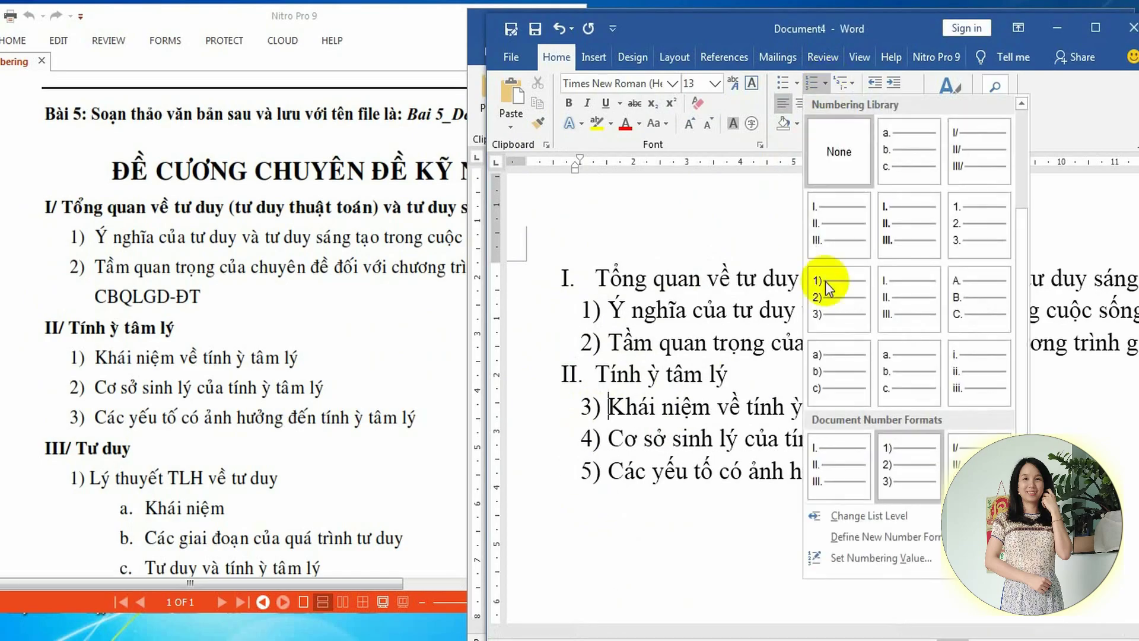
left_click(850, 561)
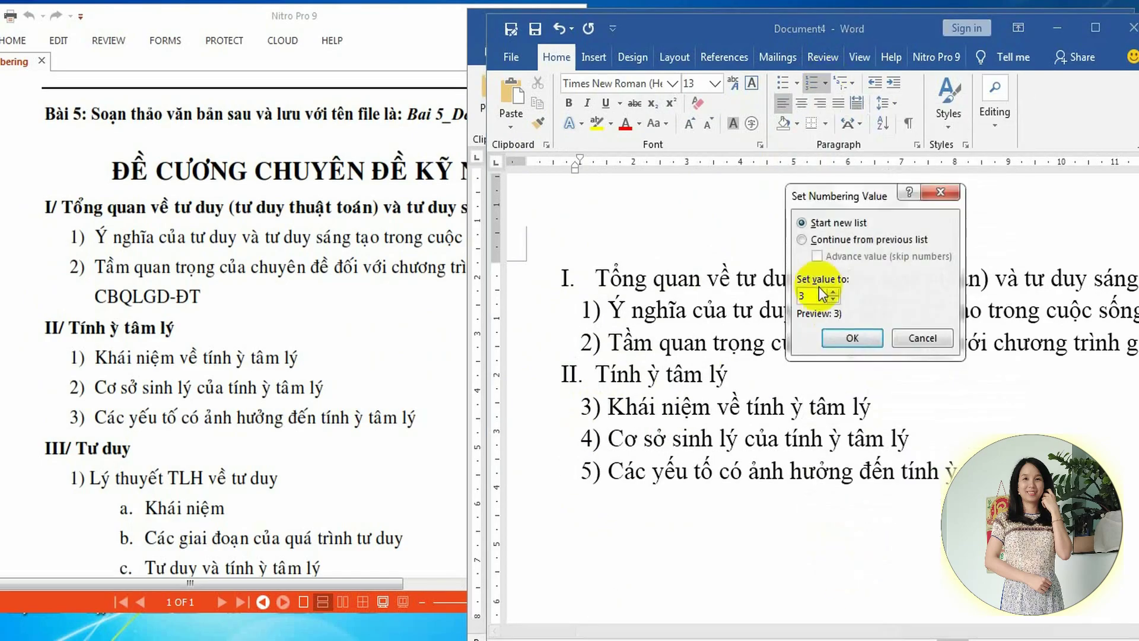
left_click(801, 292)
key("BackSpace")
type("1")
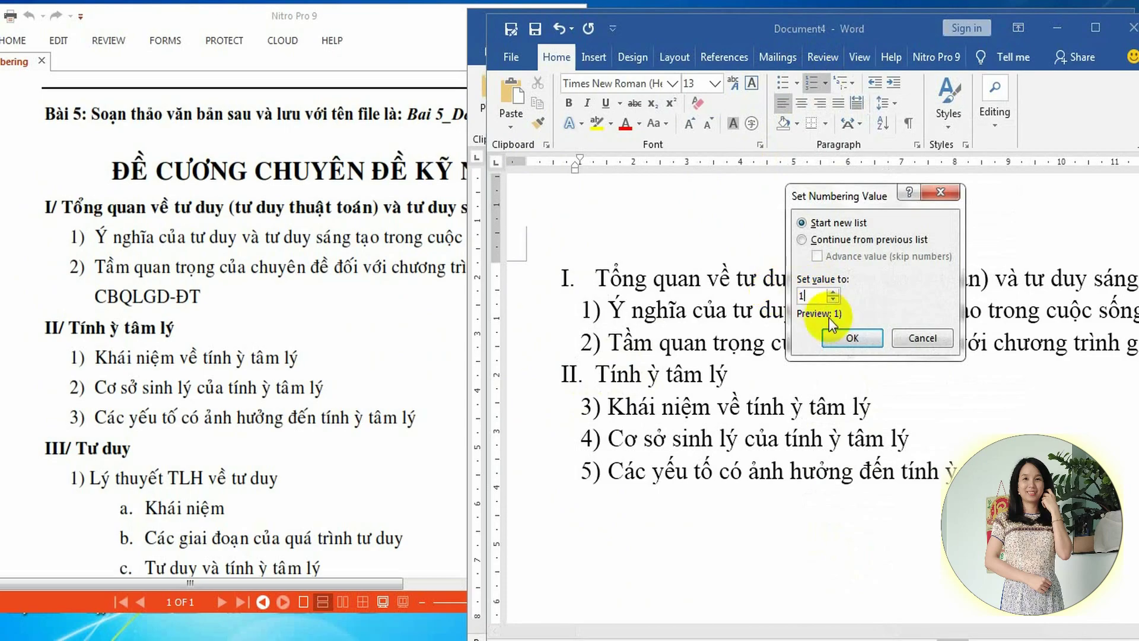
left_click(847, 338)
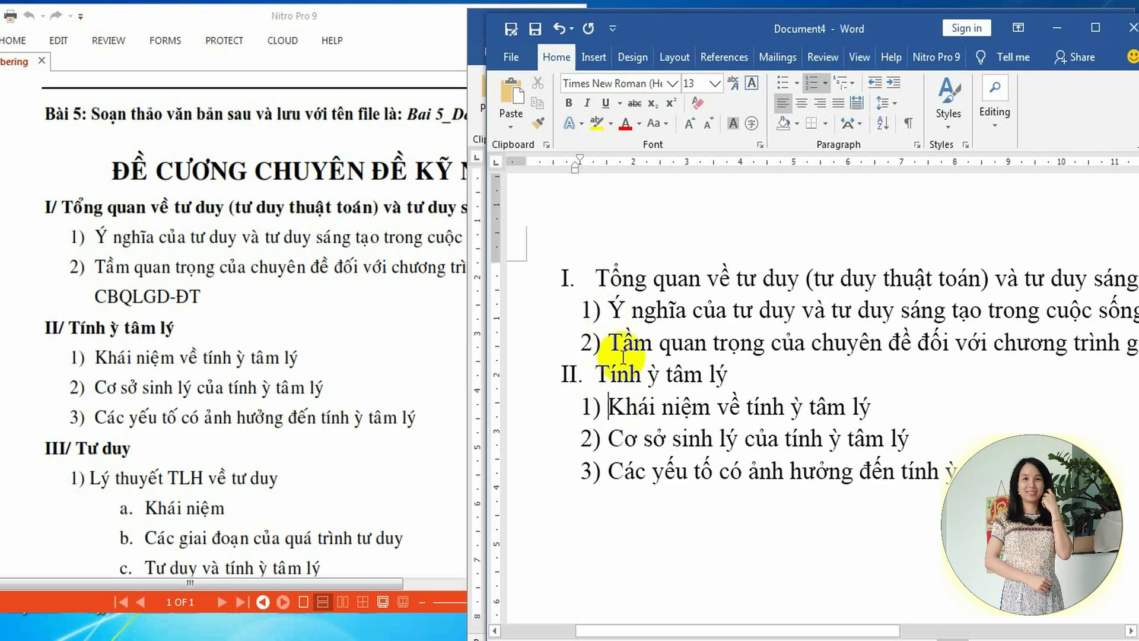
left_click(603, 309)
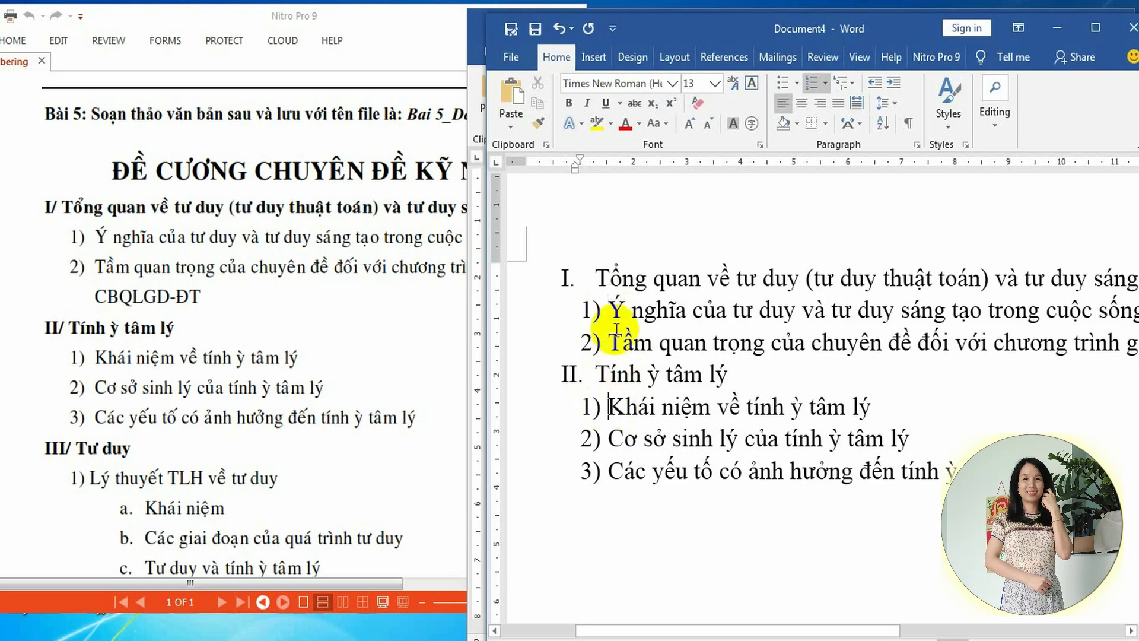
Apply multilevel list numbering to the table outline and adjust Kỹ năng tư duy's level
left_click(609, 438)
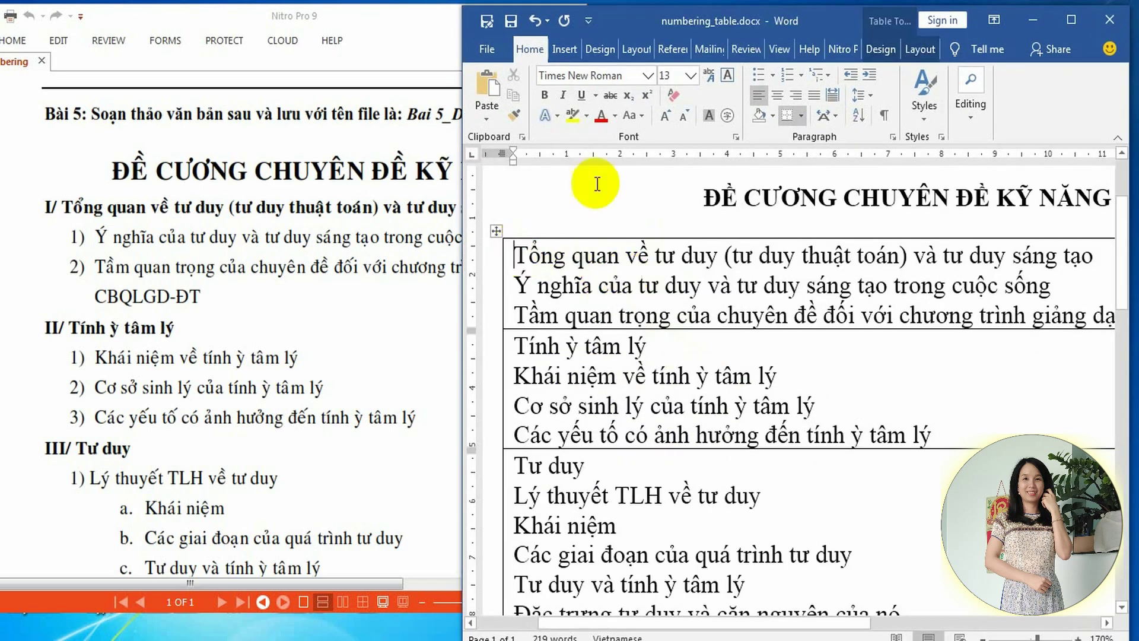
left_click(827, 73)
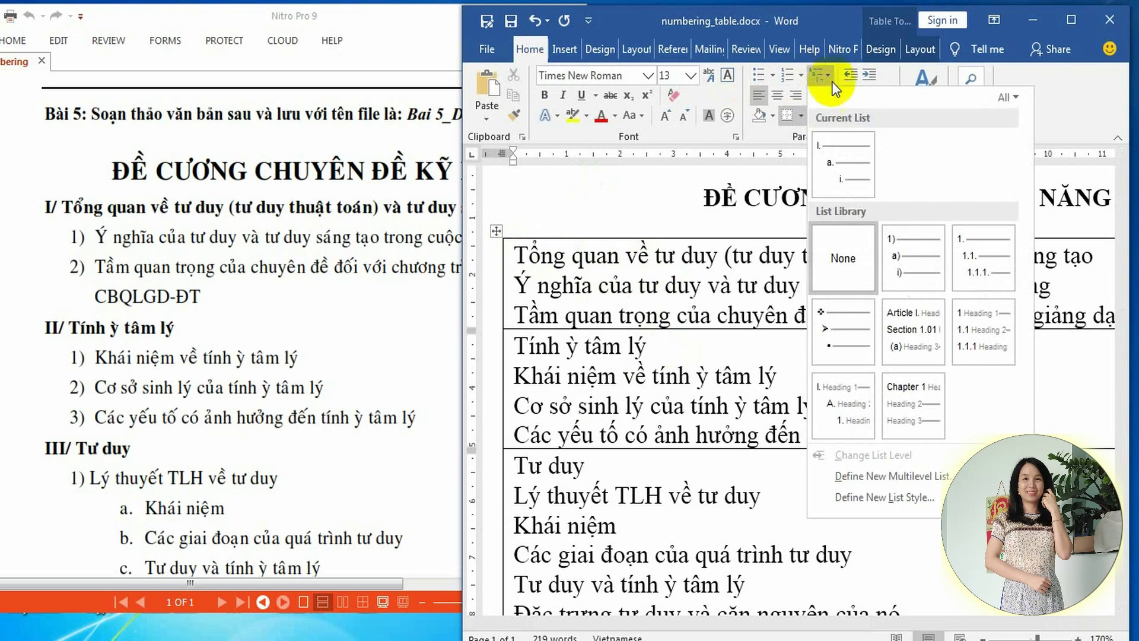
left_click(842, 145)
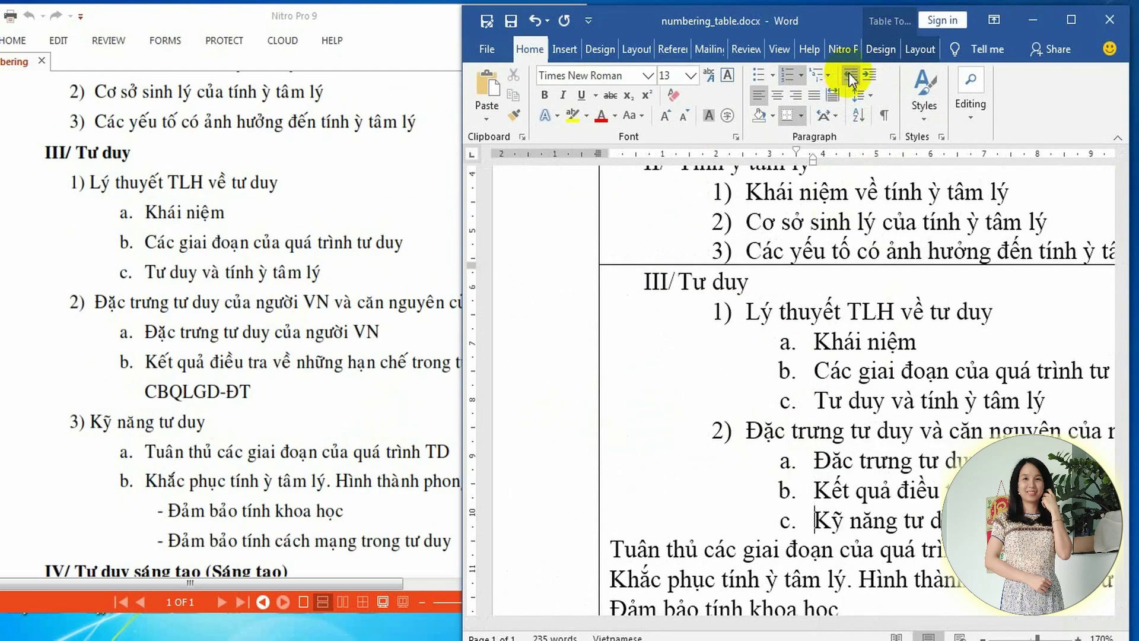
left_click(851, 77)
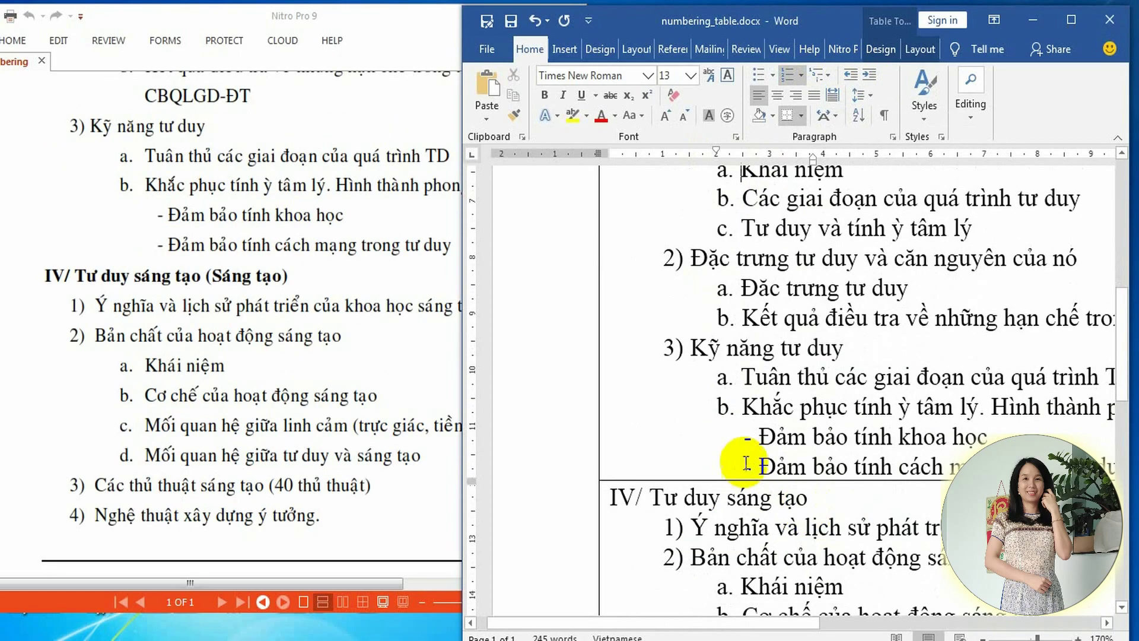
scroll(757, 537, "up", 2)
scroll(757, 537, "up", 5)
scroll(756, 540, "up", 5)
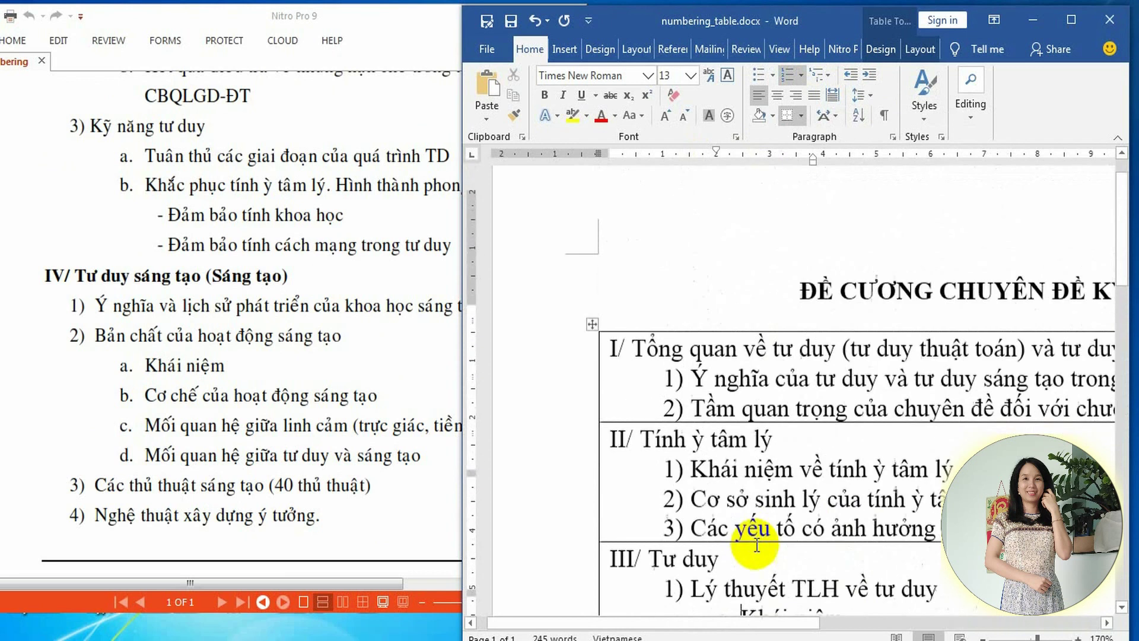
scroll(757, 545, "up", 1)
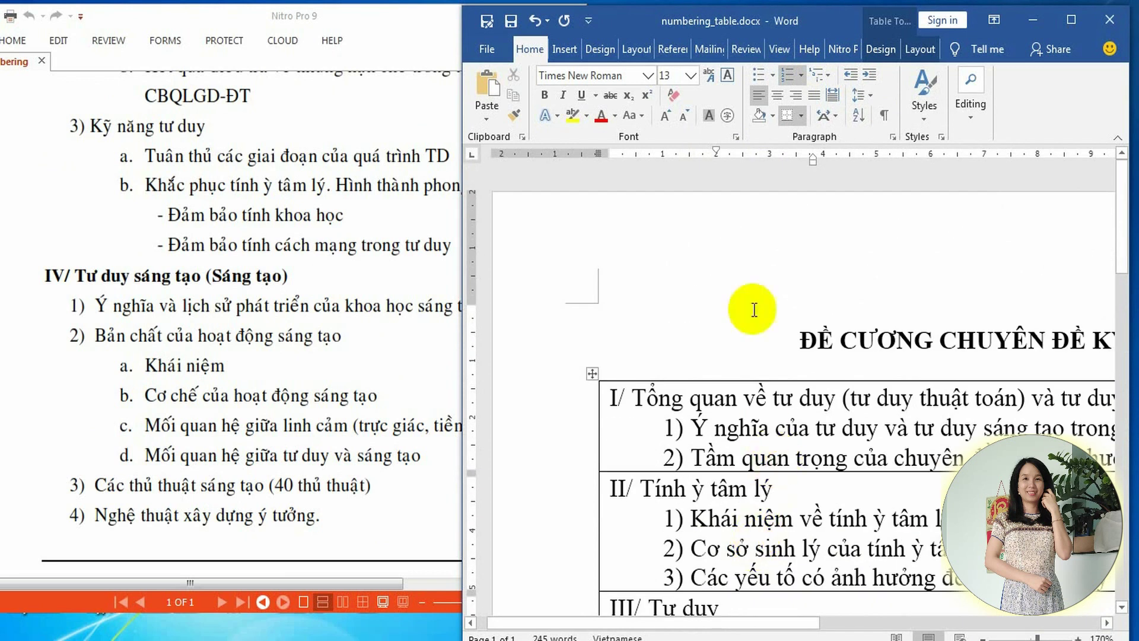